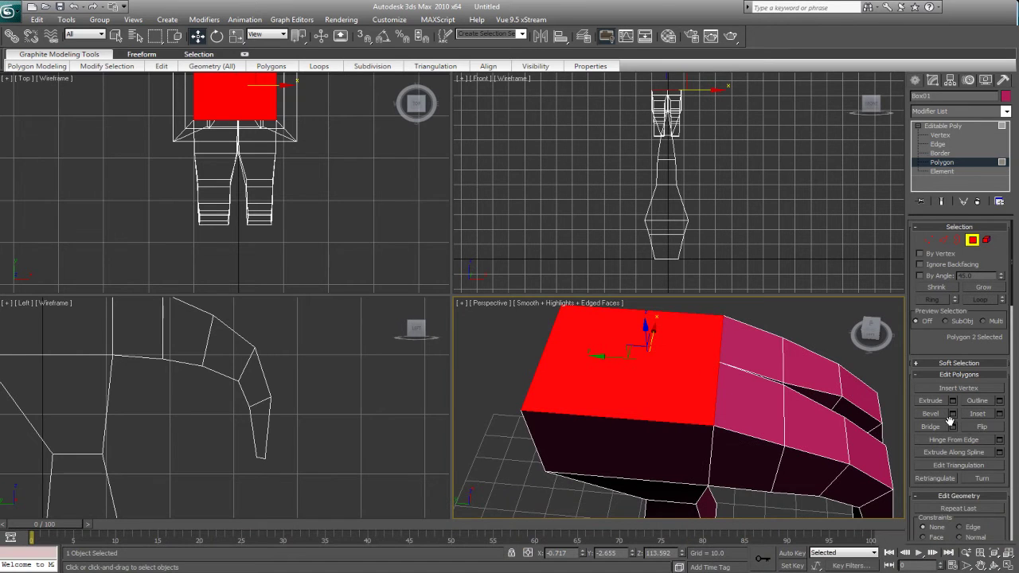
Step: Inset the top polygon of the hammer head as a group, leaving a narrow rim around it
{"action": "left_click", "coordinate": [1000, 414]}
{"action": "left_click_drag", "start_coordinate": [437, 309], "coordinate": [441, 287]}
{"action": "left_click", "coordinate": [417, 338]}
{"action": "left_click", "coordinate": [1000, 415]}
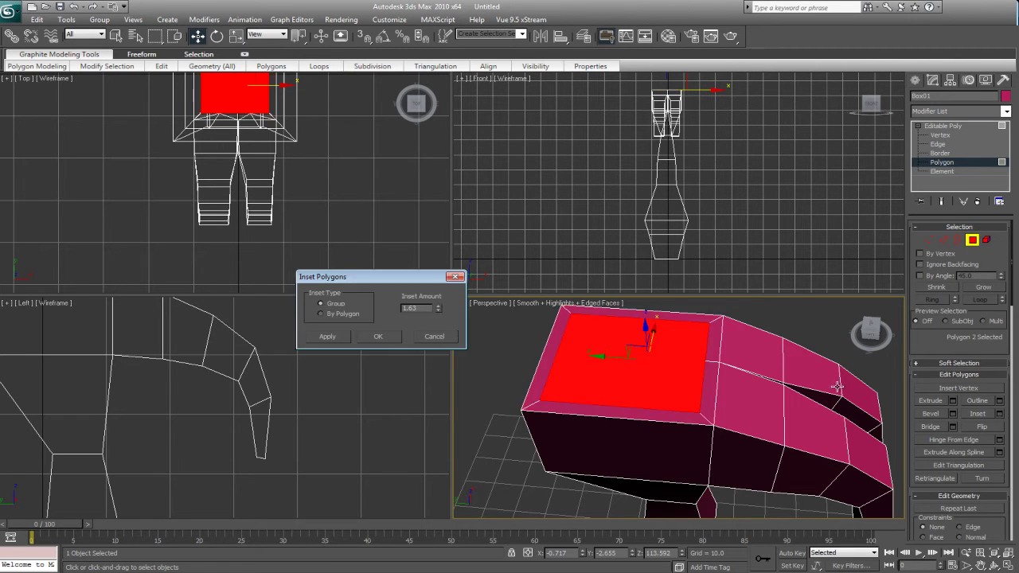
{"action": "left_click_drag", "start_coordinate": [437, 313], "coordinate": [542, 307]}
{"action": "left_click", "coordinate": [390, 336]}
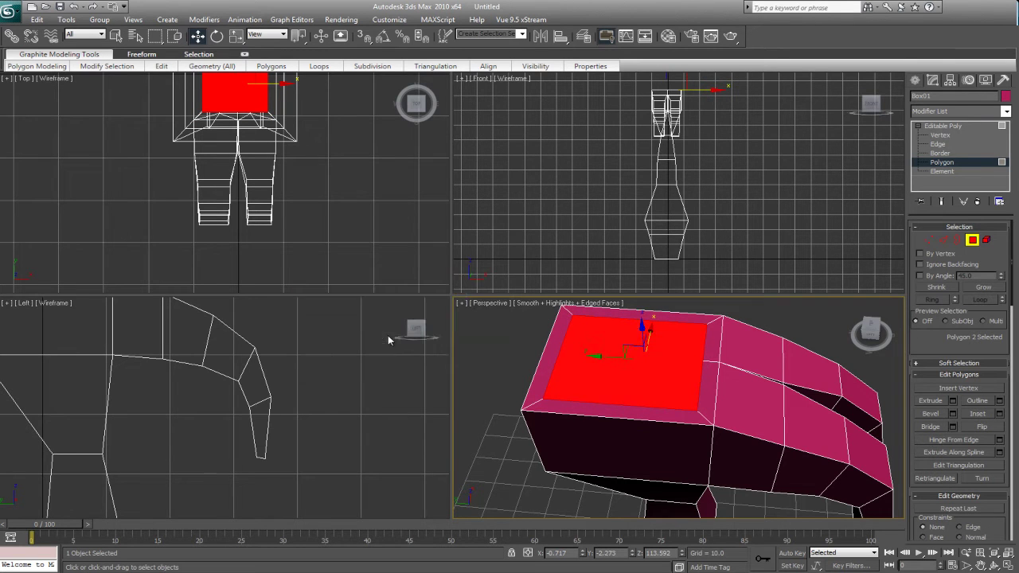
Step: Extrude the inset top polygon inward by -2.829 to form a shallow recess
{"action": "left_click", "coordinate": [952, 401]}
{"action": "middle_click_drag", "start_coordinate": [617, 351], "coordinate": [563, 355], "text": "alt"}
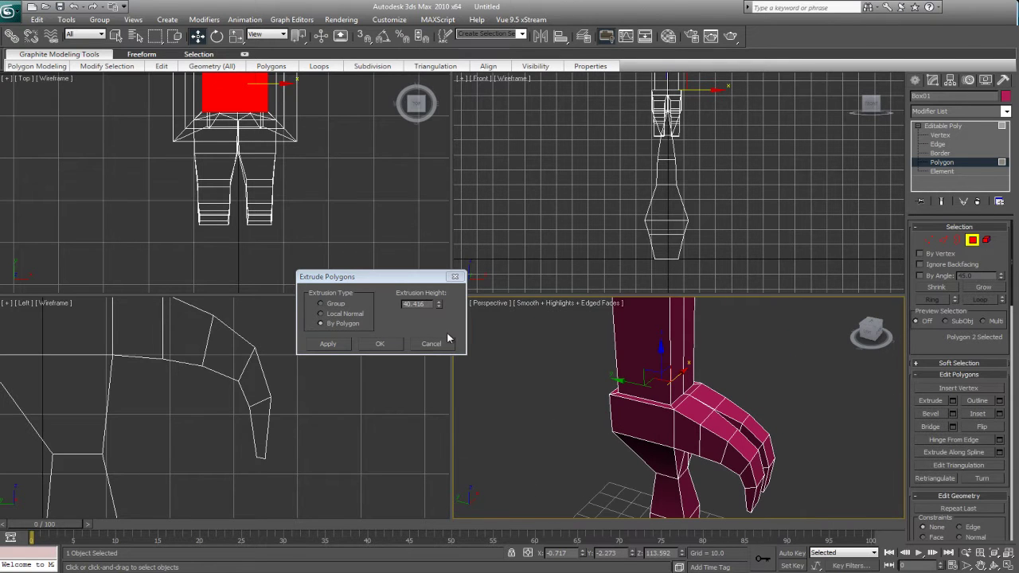
{"action": "left_click_drag", "start_coordinate": [441, 310], "coordinate": [430, 364]}
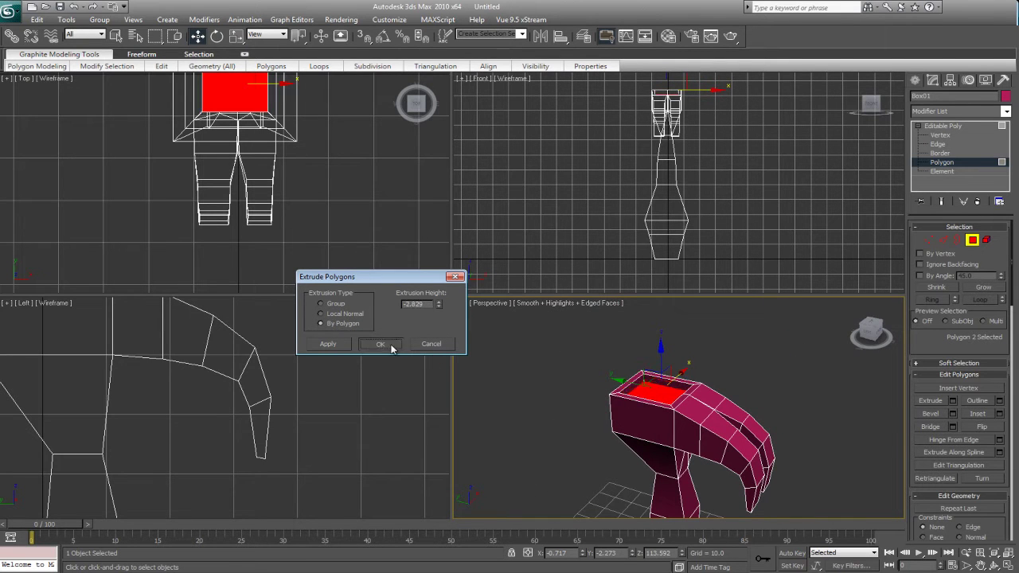
{"action": "left_click", "coordinate": [380, 343]}
Step: Select the head's flat end face opposite the claws and extrude it outward by about 25 units
{"action": "left_click", "coordinate": [519, 386]}
{"action": "middle_click_drag", "start_coordinate": [519, 386], "coordinate": [675, 346], "text": "alt"}
{"action": "left_click", "coordinate": [672, 406]}
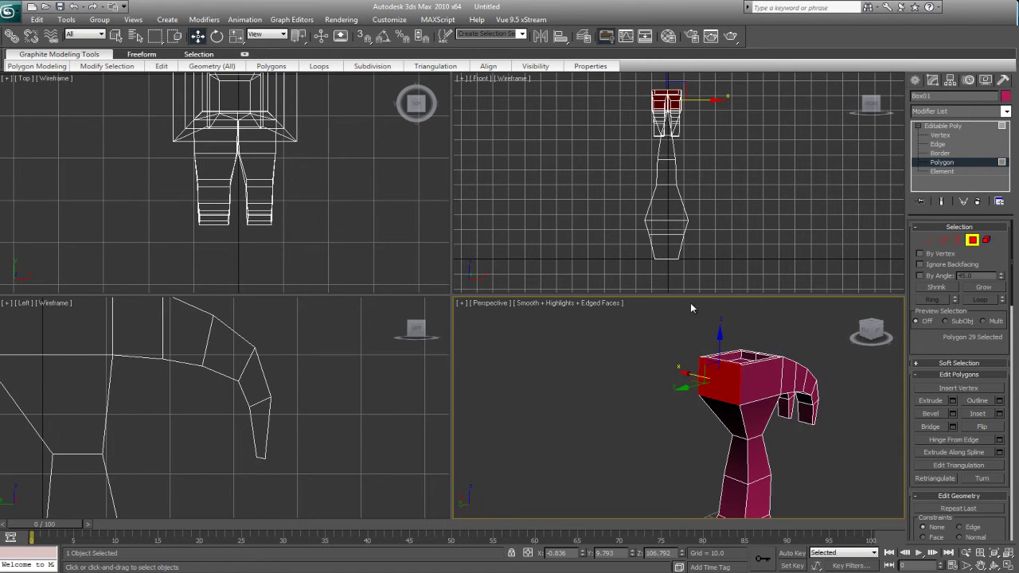
{"action": "left_click", "coordinate": [953, 402]}
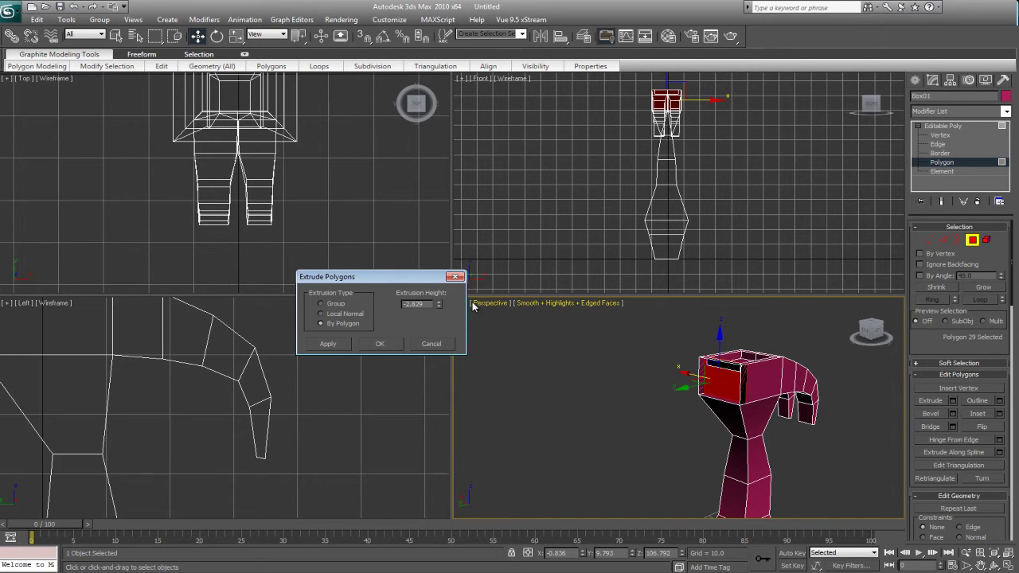
{"action": "left_click_drag", "start_coordinate": [439, 305], "coordinate": [470, 207]}
{"action": "middle_click_drag", "start_coordinate": [213, 360], "coordinate": [414, 434]}
{"action": "middle_click_drag", "start_coordinate": [191, 415], "coordinate": [215, 421]}
{"action": "scroll", "coordinate": [209, 402], "scroll_direction": "down", "scroll_amount": 6}
{"action": "left_click_drag", "start_coordinate": [437, 306], "coordinate": [438, 316]}
{"action": "left_click", "coordinate": [383, 343]}
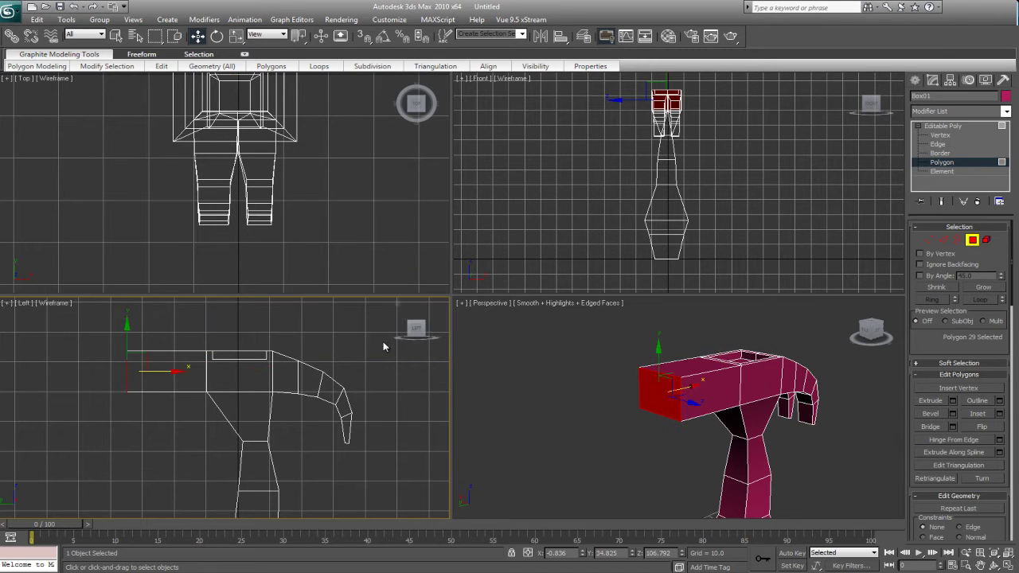
Step: Select the four long edges of the extruded block and connect them with 4 segments
{"action": "left_click", "coordinate": [952, 145]}
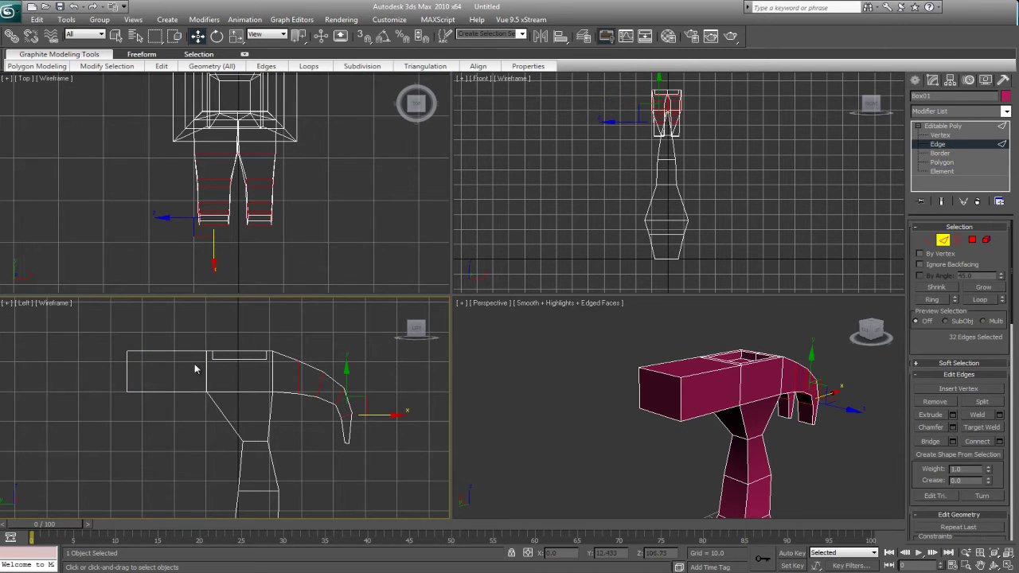
{"action": "left_click_drag", "start_coordinate": [159, 353], "coordinate": [174, 421]}
{"action": "middle_click_drag", "start_coordinate": [557, 410], "coordinate": [746, 440], "text": "alt"}
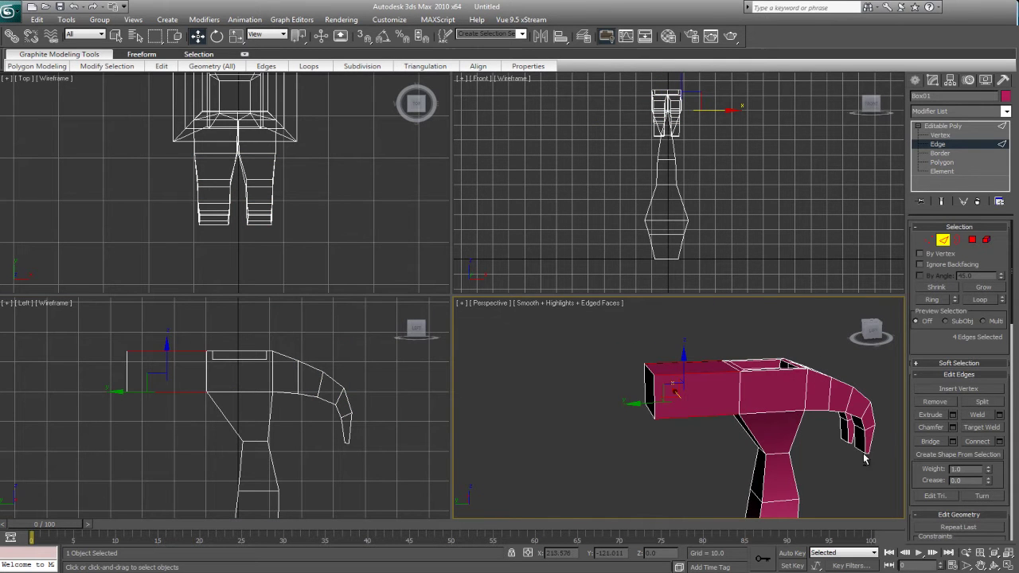
{"action": "left_click", "coordinate": [999, 442]}
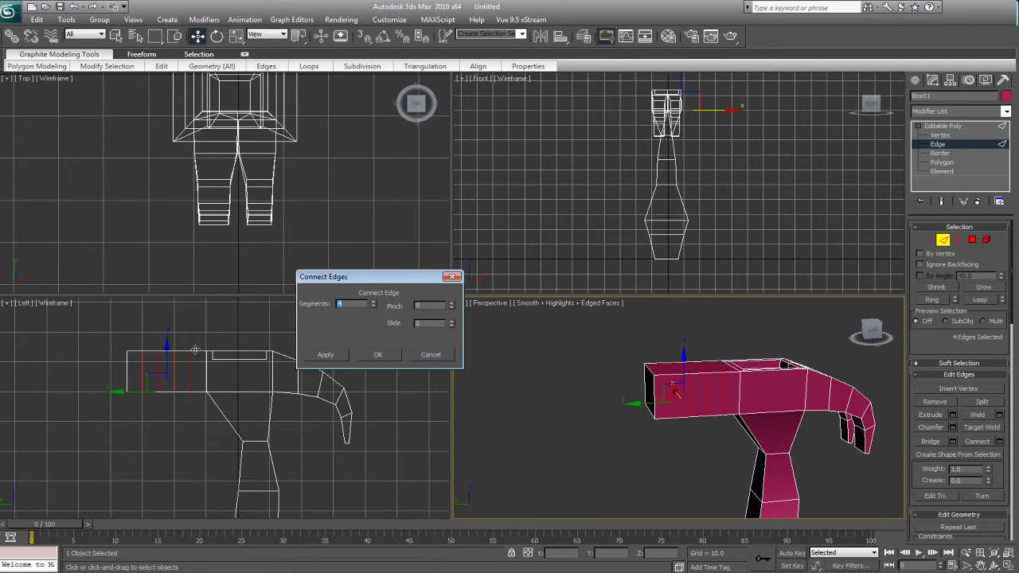
{"action": "left_click", "coordinate": [384, 357]}
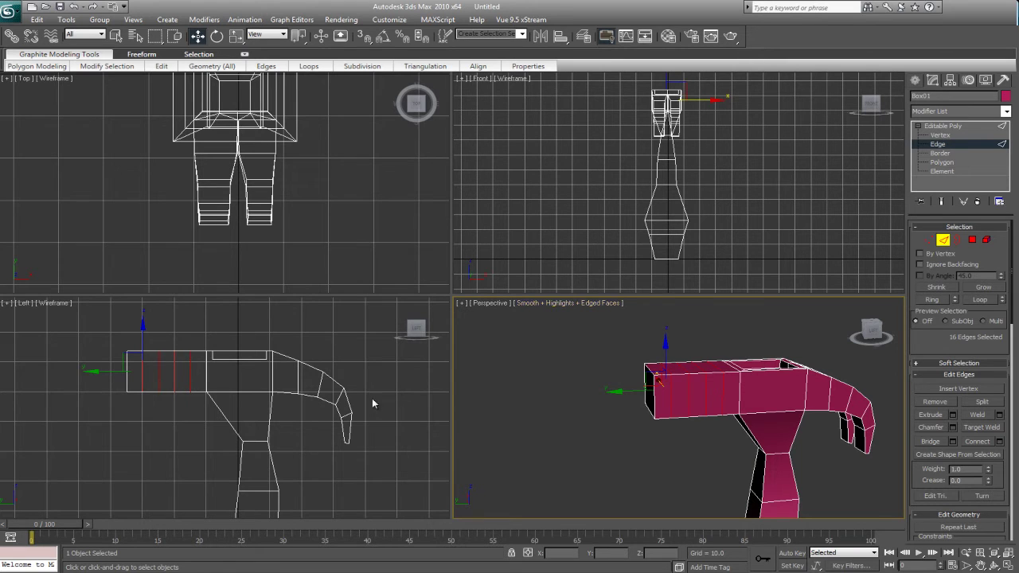
Step: Scale down the four-vertex loop on the extruded block closest to the head to start a narrow neck
{"action": "left_click", "coordinate": [928, 240]}
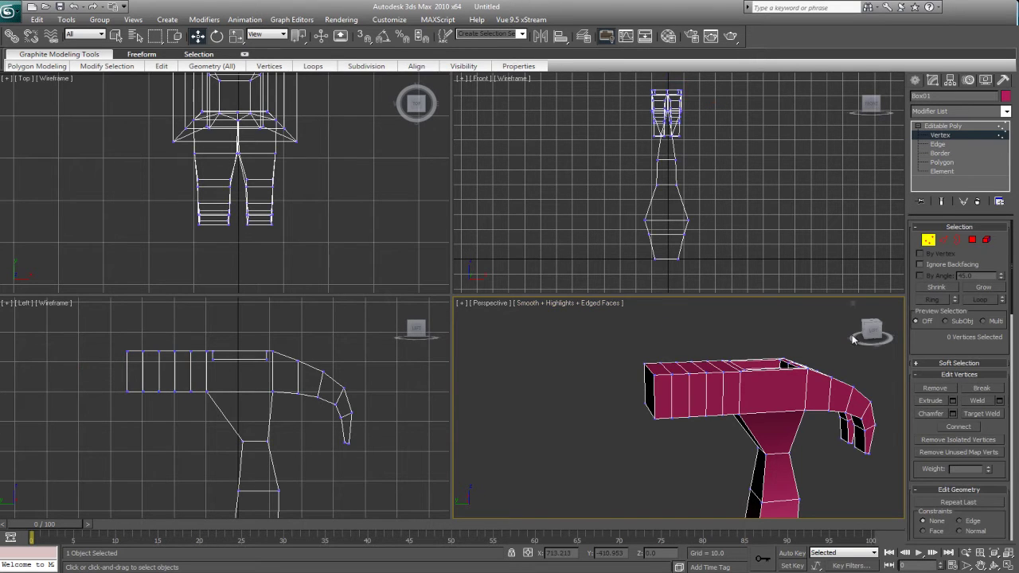
{"action": "scroll", "coordinate": [219, 455], "scroll_direction": "up", "scroll_amount": 4}
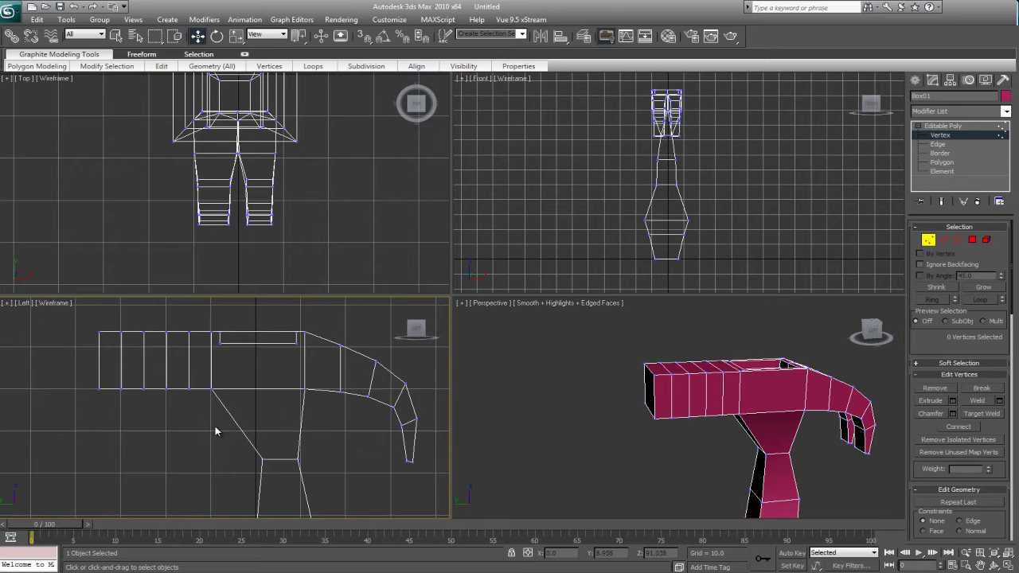
{"action": "left_click_drag", "start_coordinate": [212, 347], "coordinate": [238, 446]}
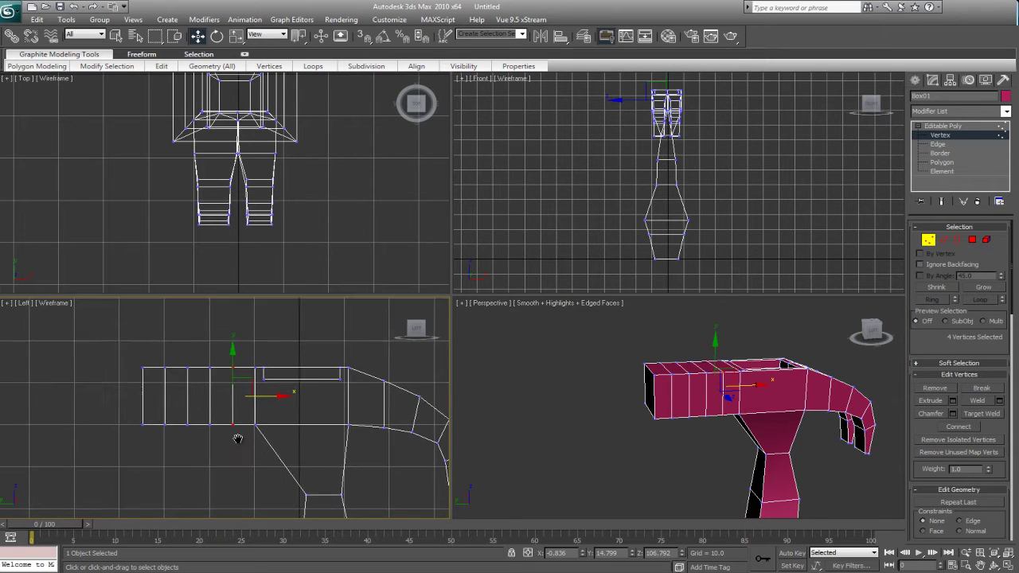
{"action": "middle_click_drag", "start_coordinate": [233, 407], "coordinate": [239, 393]}
{"action": "key", "text": "r"}
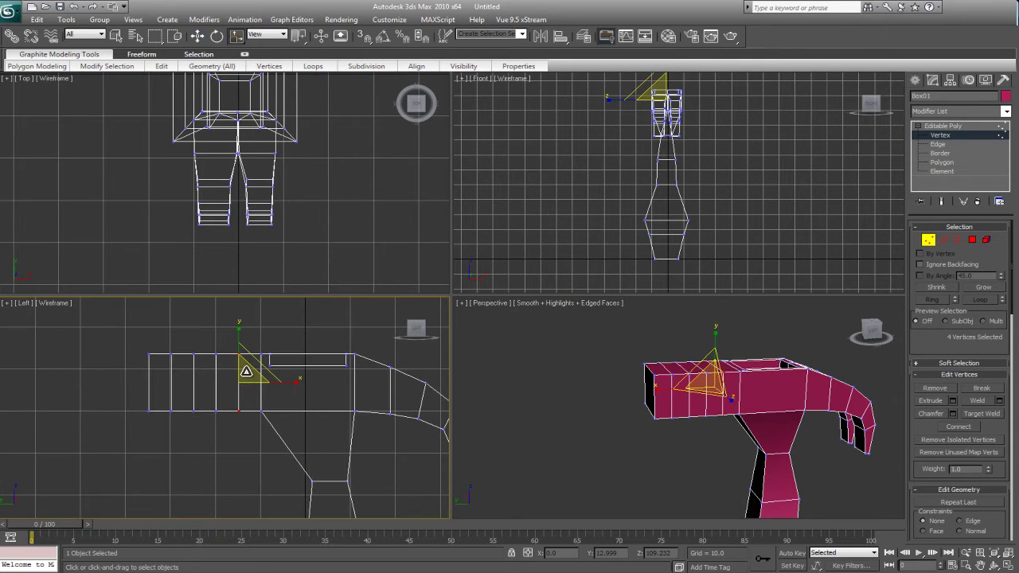
{"action": "left_click_drag", "start_coordinate": [246, 373], "coordinate": [237, 420]}
Step: Scale and shift the block's other vertex loops to shape a narrow neck with a wider striking end
{"action": "left_click_drag", "start_coordinate": [208, 337], "coordinate": [228, 427]}
{"action": "left_click_drag", "start_coordinate": [222, 374], "coordinate": [211, 454]}
{"action": "middle_click_drag", "start_coordinate": [152, 370], "coordinate": [176, 350]}
{"action": "left_click_drag", "start_coordinate": [159, 331], "coordinate": [177, 418]}
{"action": "left_click_drag", "start_coordinate": [173, 341], "coordinate": [182, 402]}
{"action": "key", "text": "w"}
{"action": "left_click_drag", "start_coordinate": [217, 363], "coordinate": [228, 364]}
Step: Leave vertex editing and examine the whole hammer from several sides in an enlarged perspective view
{"action": "left_click", "coordinate": [645, 437]}
{"action": "mouse_move", "coordinate": [682, 444]}
{"action": "middle_mouse_down"}
{"action": "mouse_move", "coordinate": [611, 426]}
{"action": "mouse_move", "coordinate": [693, 434]}
{"action": "middle_mouse_up"}
{"action": "key", "text": "alt+w"}
{"action": "middle_click_drag", "start_coordinate": [722, 384], "coordinate": [688, 353]}
{"action": "scroll", "coordinate": [727, 366], "scroll_direction": "down", "scroll_amount": 4}
{"action": "left_click", "coordinate": [944, 127]}
{"action": "left_click", "coordinate": [612, 343]}
{"action": "middle_click_drag", "start_coordinate": [613, 344], "coordinate": [578, 276], "text": "alt"}
{"action": "middle_click_drag", "start_coordinate": [546, 244], "coordinate": [470, 284], "text": "alt"}
{"action": "middle_click_drag", "start_coordinate": [399, 315], "coordinate": [413, 387], "text": "alt"}
{"action": "middle_click_drag", "start_coordinate": [480, 291], "coordinate": [455, 264], "text": "alt"}
{"action": "left_click", "coordinate": [503, 215]}
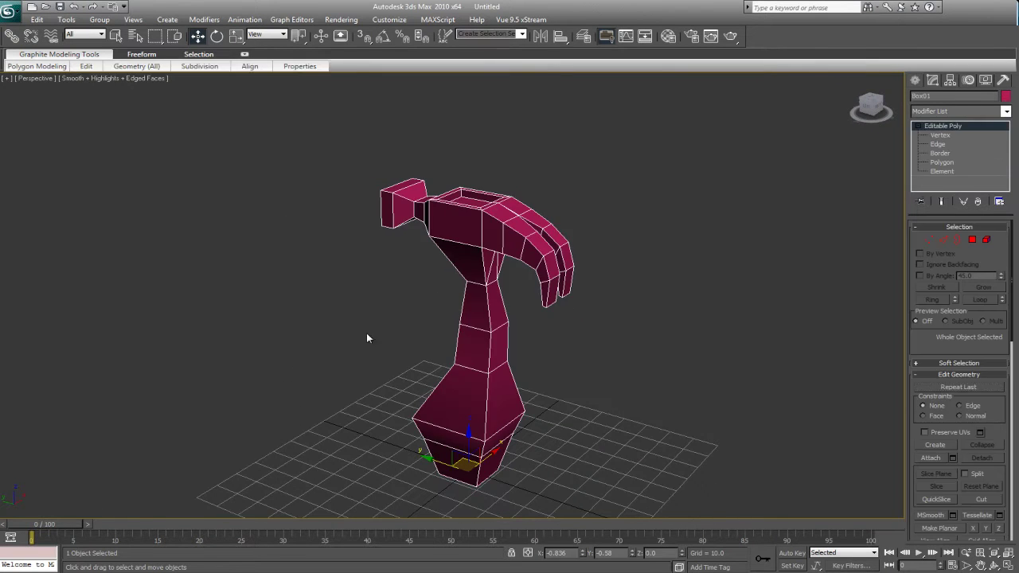
{"action": "middle_click_drag", "start_coordinate": [546, 278], "coordinate": [496, 271], "text": "alt"}
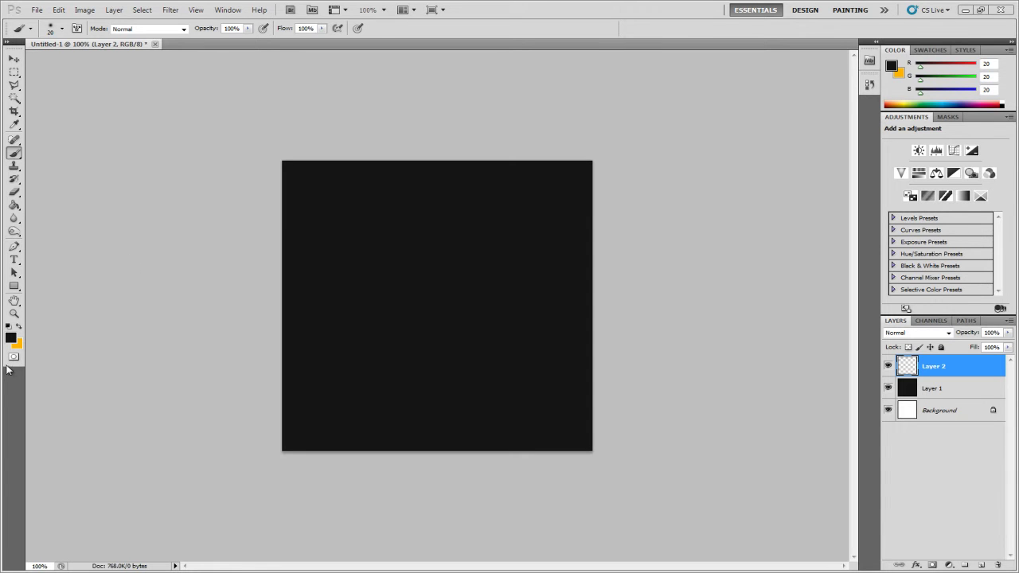
Step: In Photoshop, swap to the orange foreground colour and paint four dots on Layer 2 marking a square's corners
{"action": "left_click", "coordinate": [19, 326]}
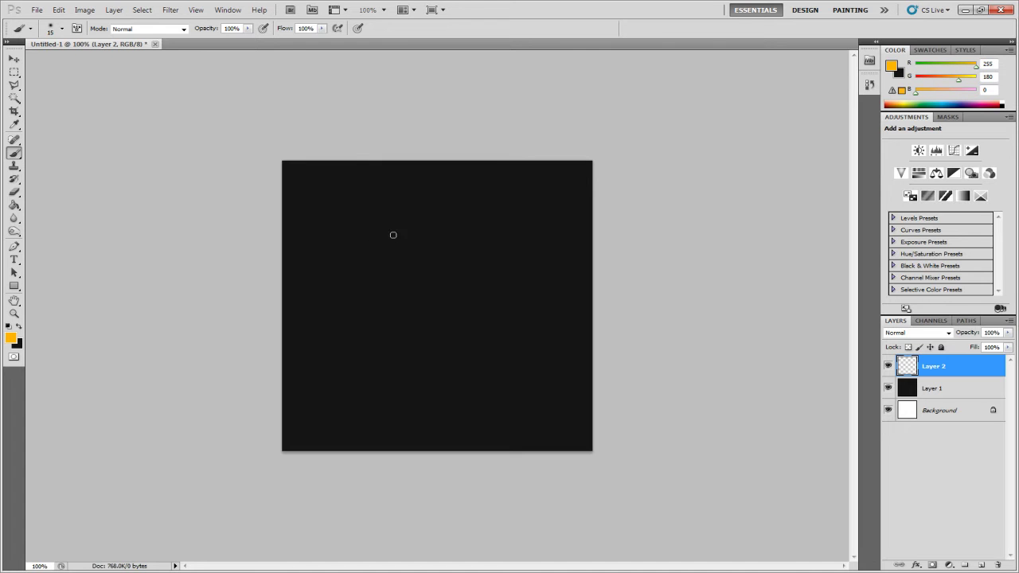
{"action": "left_click", "coordinate": [481, 205]}
Step: On a new layer, paint red (255, 0, 12) curves between the four dots so they enclose a rounded centre
{"action": "left_click", "coordinate": [13, 338]}
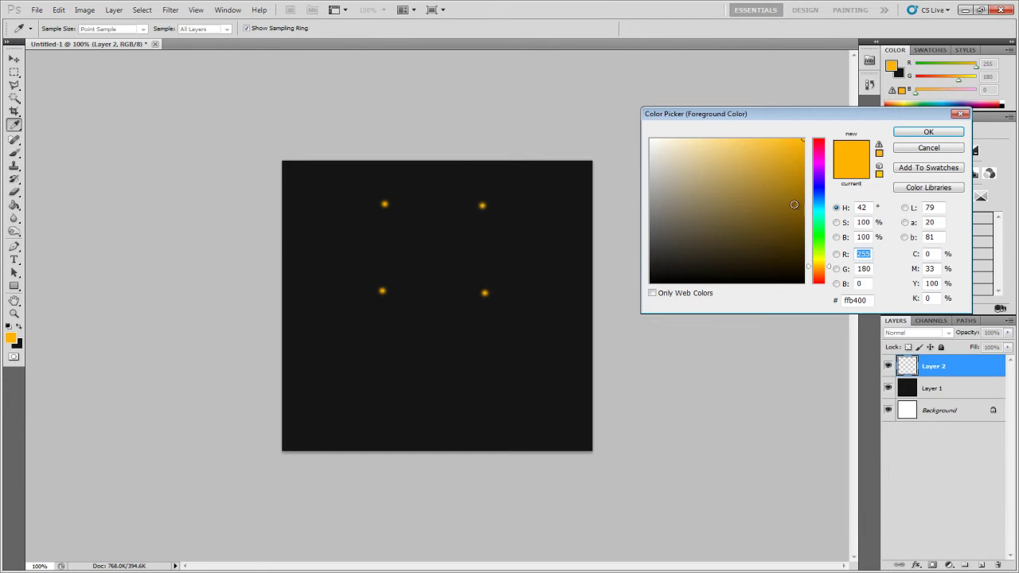
{"action": "left_click", "coordinate": [818, 140]}
{"action": "left_click", "coordinate": [928, 131]}
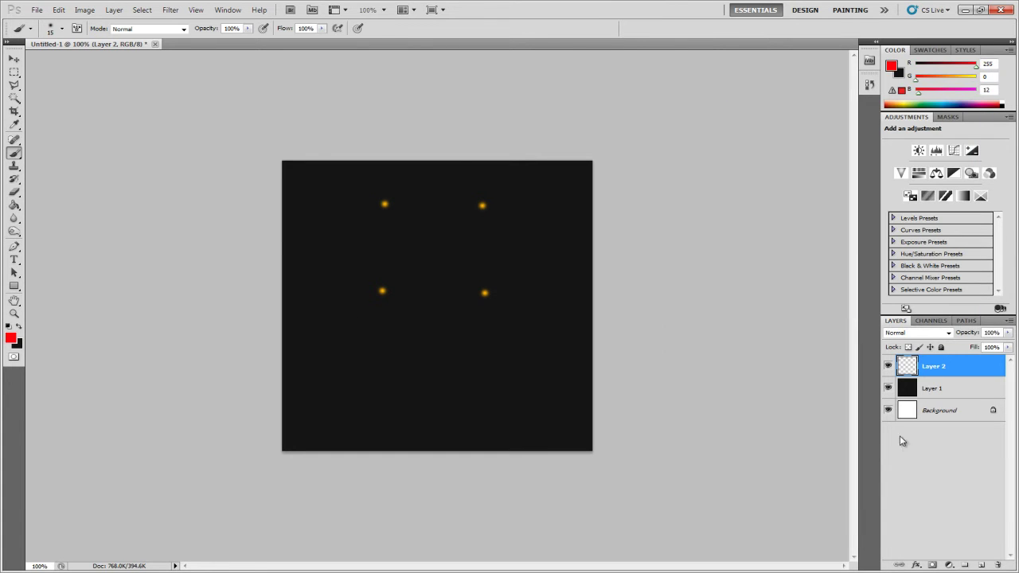
{"action": "left_click", "coordinate": [981, 564]}
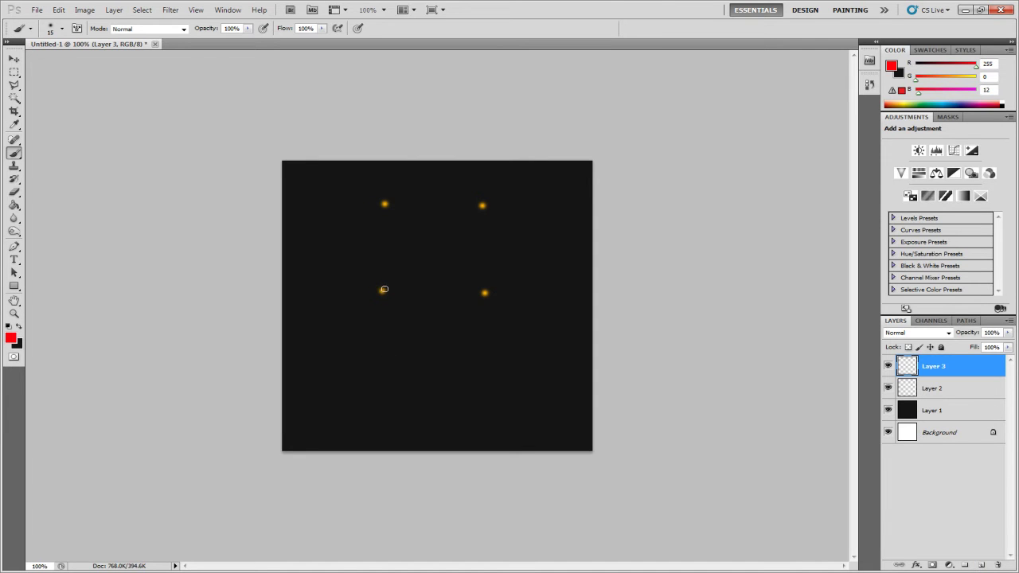
{"action": "mouse_move", "coordinate": [386, 291]}
{"action": "left_mouse_down"}
{"action": "mouse_move", "coordinate": [483, 291]}
{"action": "mouse_move", "coordinate": [483, 211]}
{"action": "left_mouse_up"}
{"action": "key", "text": "ctrl+z"}
{"action": "mouse_move", "coordinate": [423, 286]}
{"action": "left_mouse_down"}
{"action": "mouse_move", "coordinate": [472, 250]}
{"action": "mouse_move", "coordinate": [482, 205]}
{"action": "left_mouse_up"}
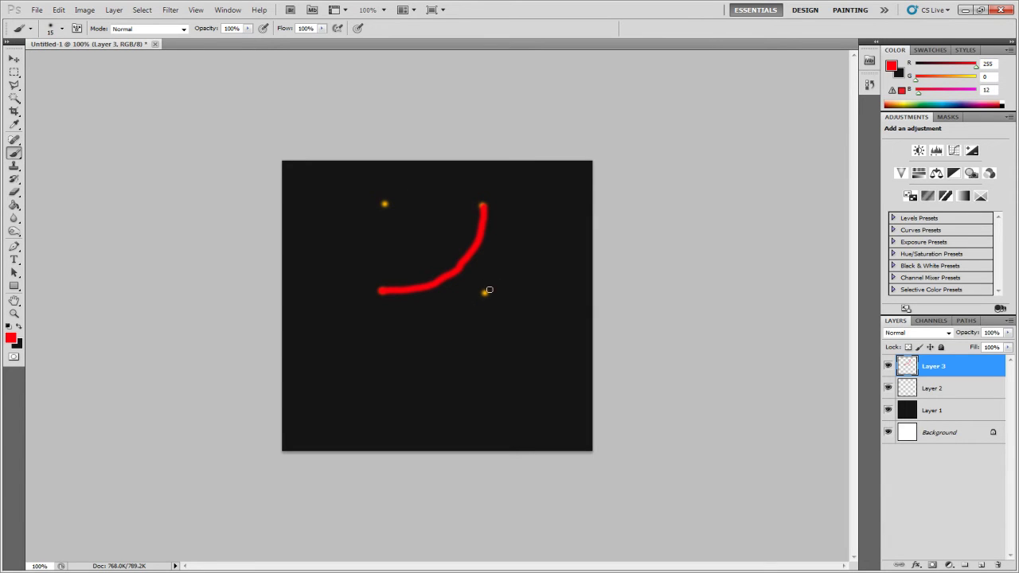
{"action": "mouse_move", "coordinate": [483, 292]}
{"action": "left_mouse_down"}
{"action": "mouse_move", "coordinate": [476, 241]}
{"action": "mouse_move", "coordinate": [399, 204]}
{"action": "left_mouse_up"}
{"action": "mouse_move", "coordinate": [477, 205]}
{"action": "left_mouse_down"}
{"action": "mouse_move", "coordinate": [436, 204]}
{"action": "mouse_move", "coordinate": [403, 222]}
{"action": "mouse_move", "coordinate": [380, 267]}
{"action": "mouse_move", "coordinate": [381, 291]}
{"action": "left_mouse_up"}
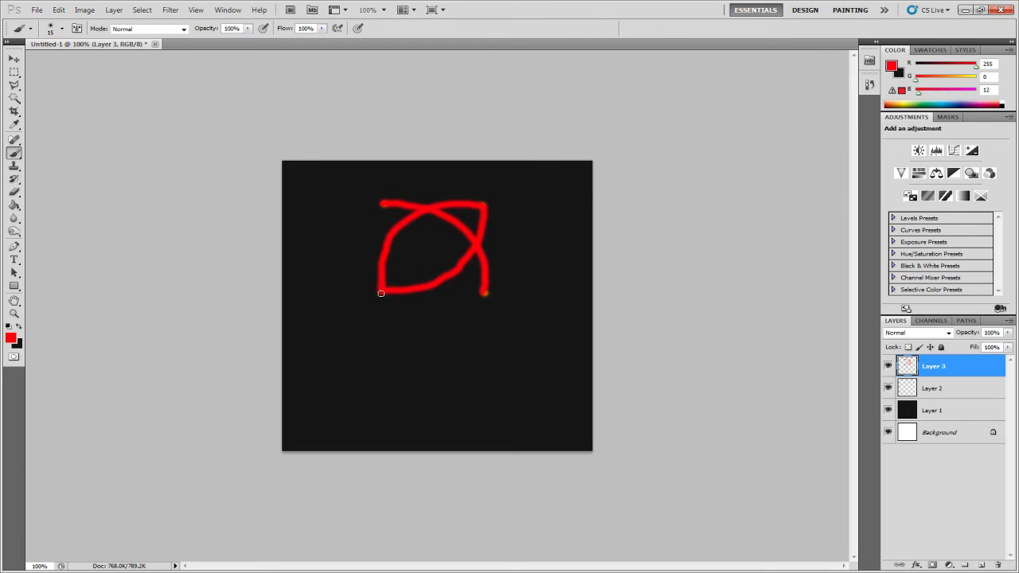
{"action": "mouse_move", "coordinate": [386, 203]}
{"action": "left_mouse_down"}
{"action": "mouse_move", "coordinate": [382, 230]}
{"action": "mouse_move", "coordinate": [402, 269]}
{"action": "mouse_move", "coordinate": [426, 287]}
{"action": "mouse_move", "coordinate": [485, 292]}
{"action": "left_mouse_up"}
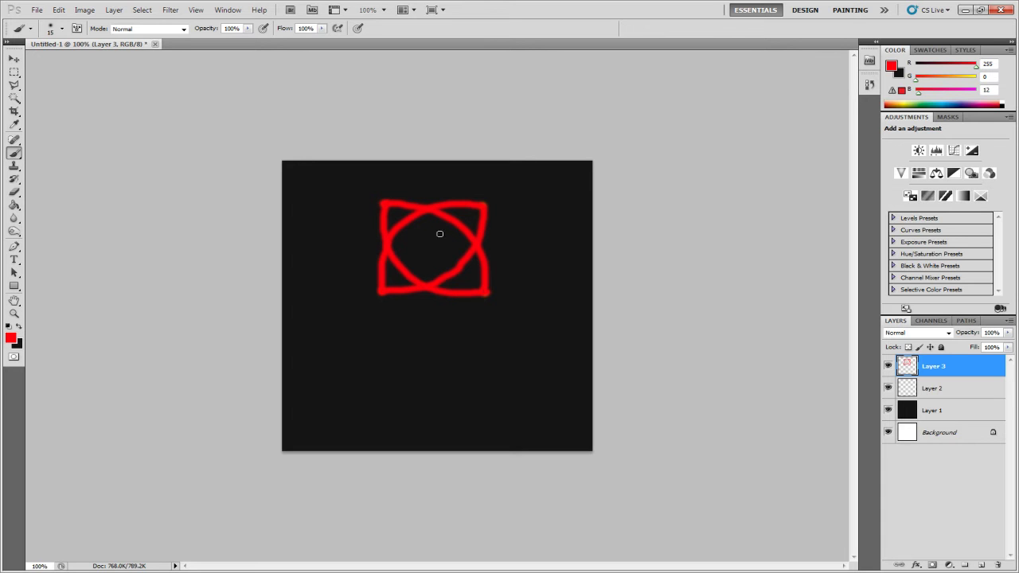
Step: Fill the rounded centre between the red curves with yellow-green (222, 255, 0) using a 45-pixel brush
{"action": "left_click", "coordinate": [10, 338]}
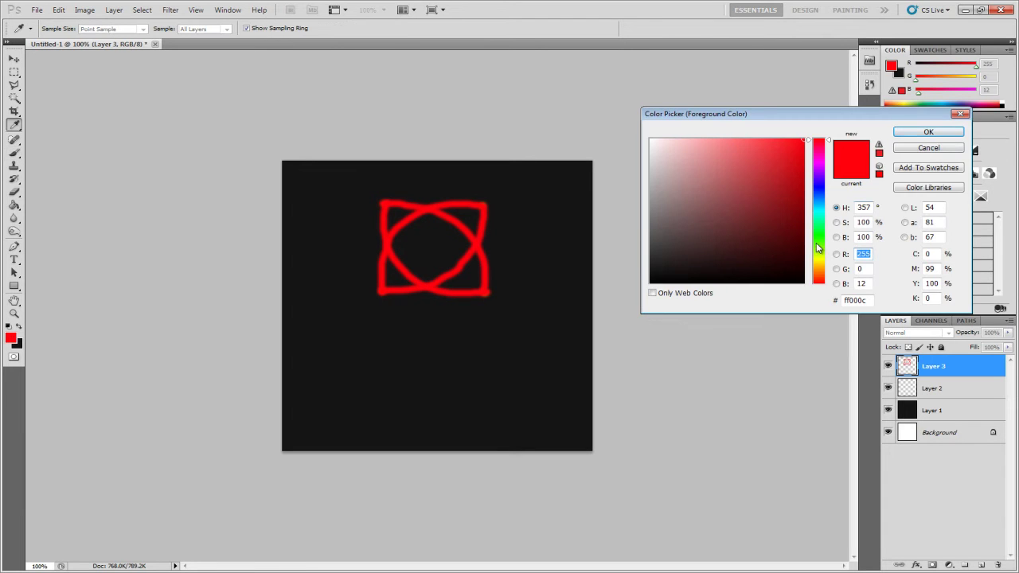
{"action": "left_click", "coordinate": [816, 257]}
{"action": "left_click", "coordinate": [928, 131]}
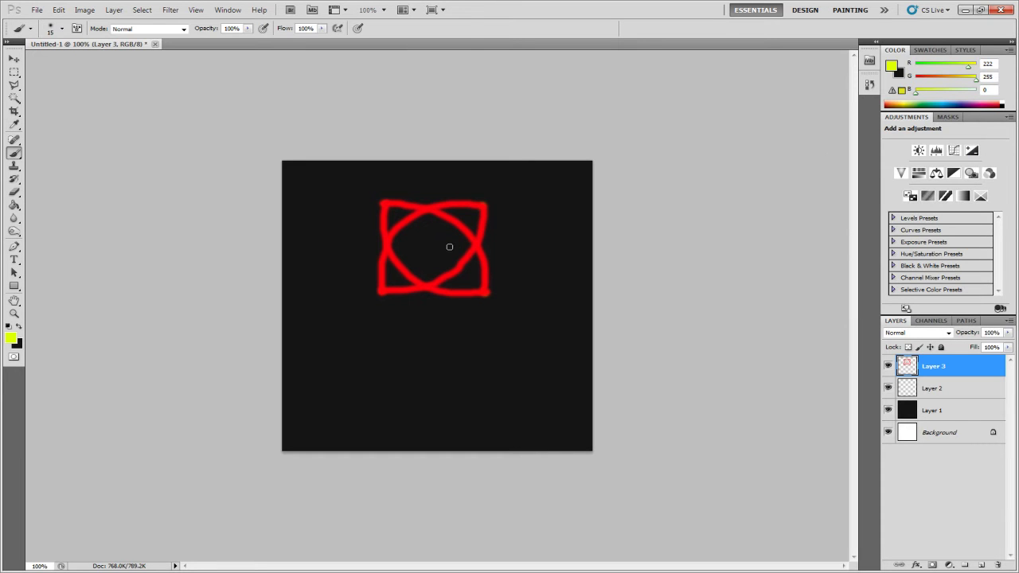
{"action": "key", "text": "bracketright"}
{"action": "key", "text": "bracketright"}
{"action": "key", "text": "bracketright"}
{"action": "key", "text": "bracketright"}
{"action": "key", "text": "bracketright"}
{"action": "mouse_move", "coordinate": [435, 234]}
{"action": "left_mouse_down"}
{"action": "mouse_move", "coordinate": [406, 238]}
{"action": "mouse_move", "coordinate": [421, 262]}
{"action": "mouse_move", "coordinate": [430, 227]}
{"action": "left_mouse_up"}
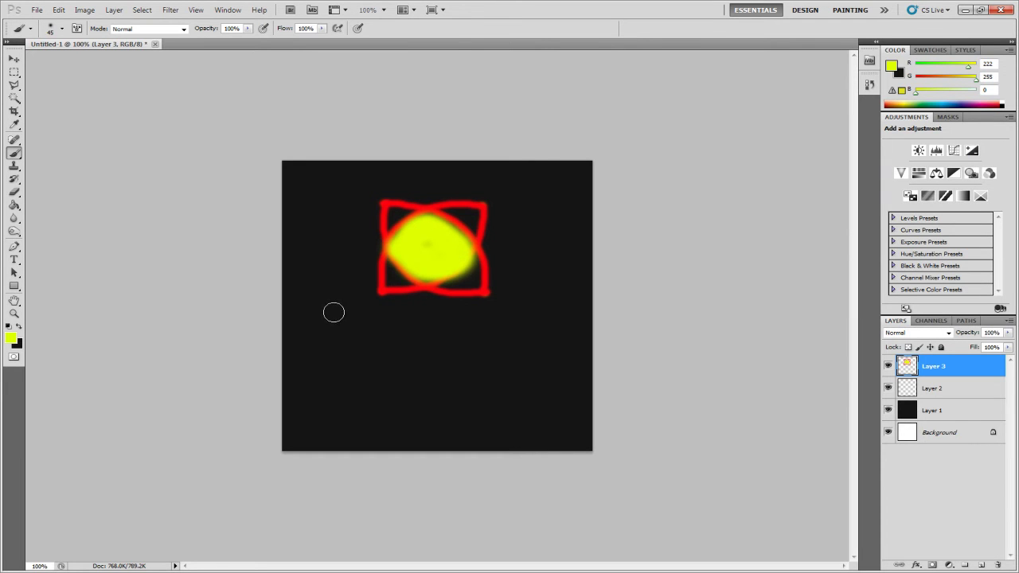
Step: Step back three states to undo the latest brush work
{"action": "key", "text": "ctrl+alt+z"}
{"action": "key", "text": "ctrl+alt+z"}
{"action": "key", "text": "ctrl+alt+z"}
{"action": "key", "text": "ctrl+alt+z"}
{"action": "key", "text": "ctrl+alt+z"}
{"action": "key", "text": "ctrl+alt+z"}
{"action": "key", "text": "ctrl+alt+z"}
{"action": "key", "text": "ctrl+alt+z"}
{"action": "key", "text": "ctrl+alt+z"}
{"action": "key", "text": "ctrl+alt+z"}
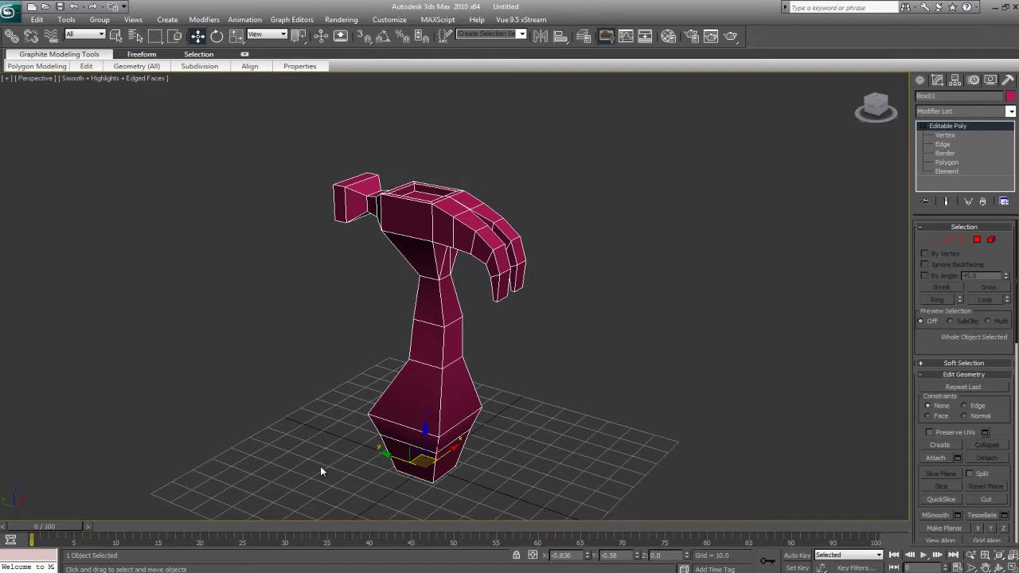
Step: Switch to 3ds Max and apply a TurboSmooth modifier to the hammer
{"action": "middle_click_drag", "start_coordinate": [513, 415], "coordinate": [548, 371], "text": "alt"}
{"action": "middle_click_drag", "start_coordinate": [547, 371], "coordinate": [598, 366]}
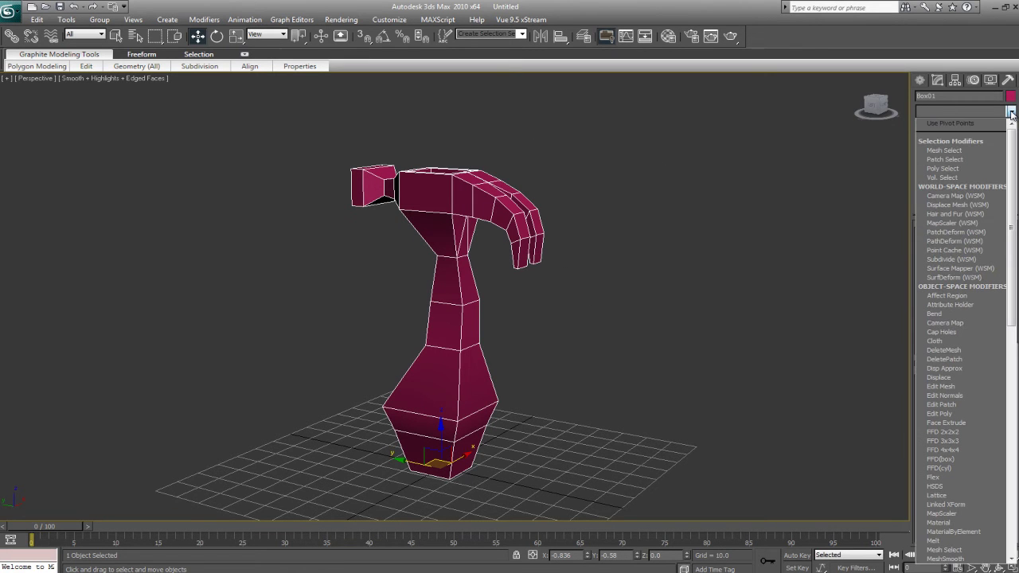
{"action": "left_click_drag", "start_coordinate": [1014, 139], "coordinate": [994, 307]}
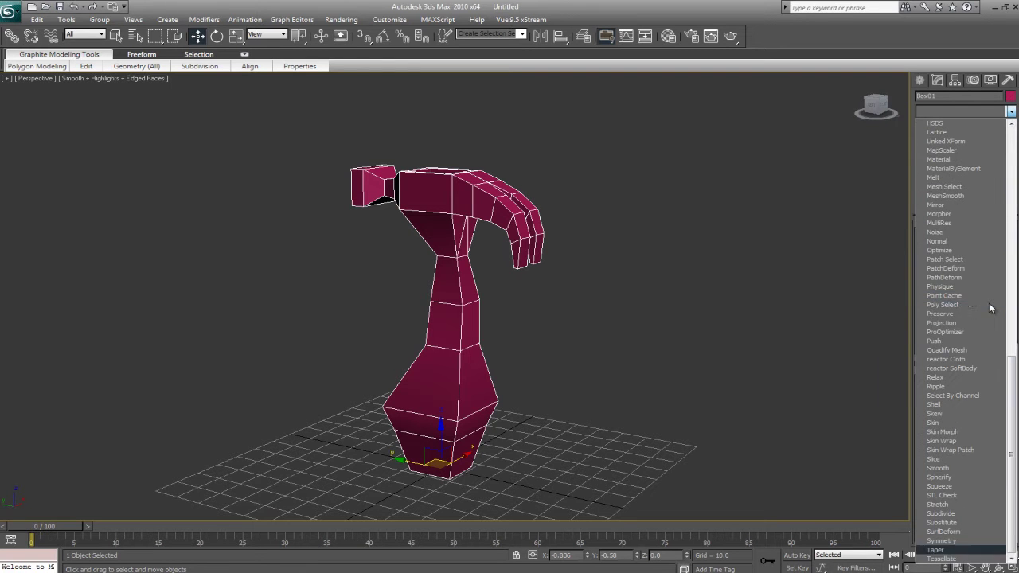
{"action": "key", "text": "t"}
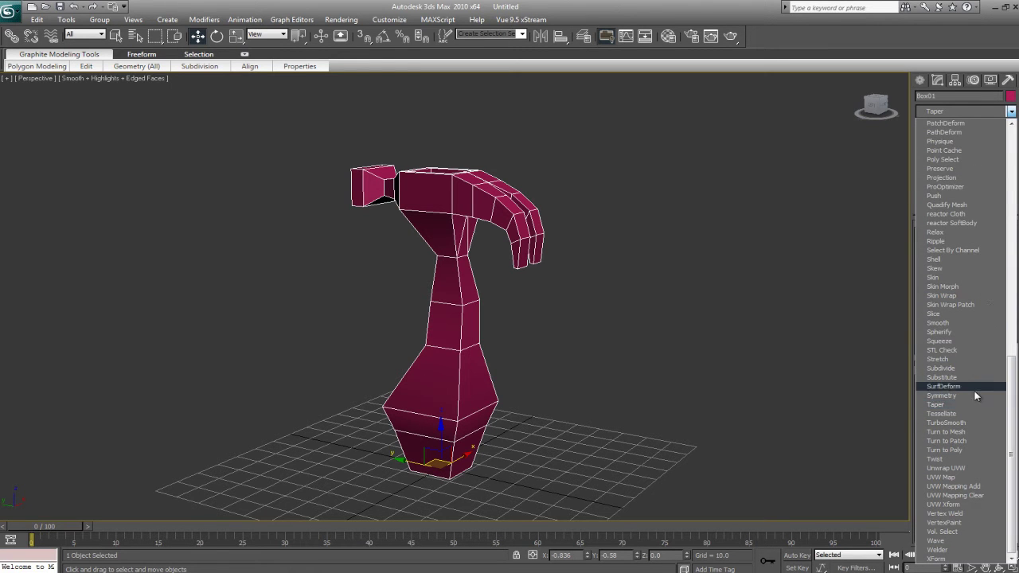
{"action": "left_click", "coordinate": [948, 423]}
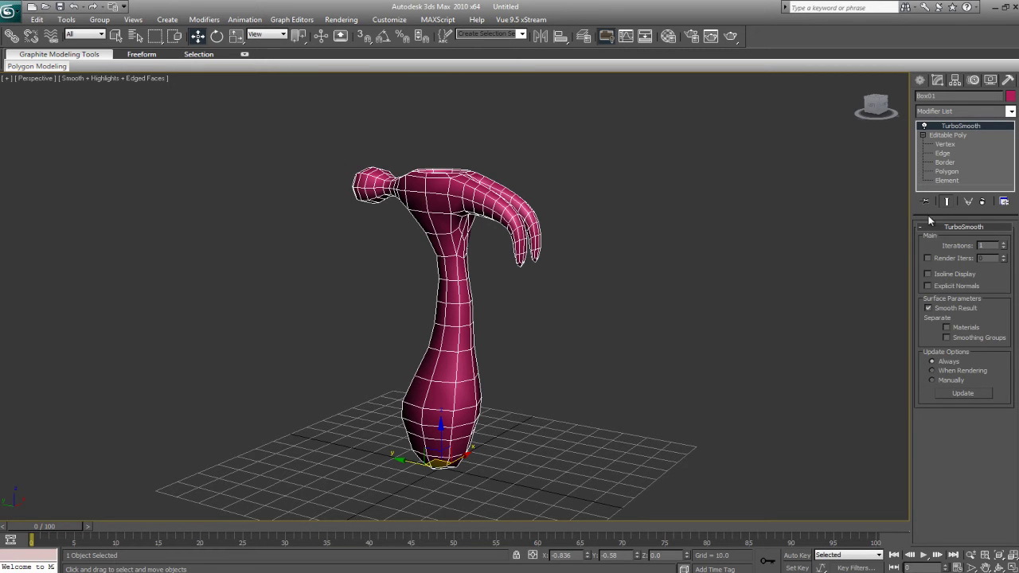
Step: Examine the smoothed hammer with edged faces toggled and in wireframe display
{"action": "middle_click_drag", "start_coordinate": [557, 344], "coordinate": [503, 336], "text": "alt"}
{"action": "key", "text": "F4"}
{"action": "key", "text": "F3"}
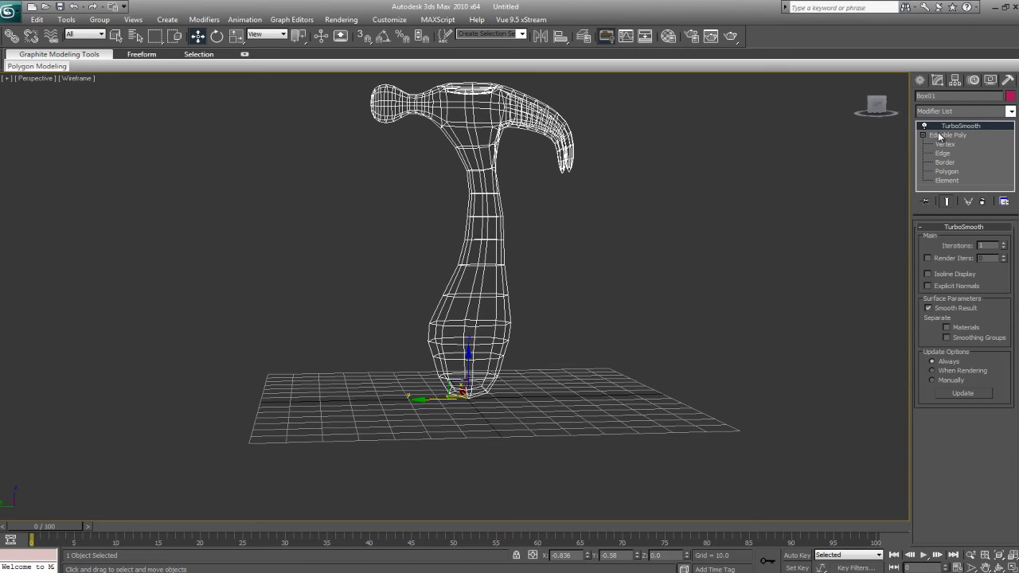
Step: Return to the Editable Poly level in shaded display with edges and turn on showing the end result
{"action": "left_click", "coordinate": [923, 135]}
{"action": "left_click", "coordinate": [950, 136]}
{"action": "middle_click_drag", "start_coordinate": [683, 203], "coordinate": [688, 241]}
{"action": "key", "text": "F3"}
{"action": "key", "text": "F4"}
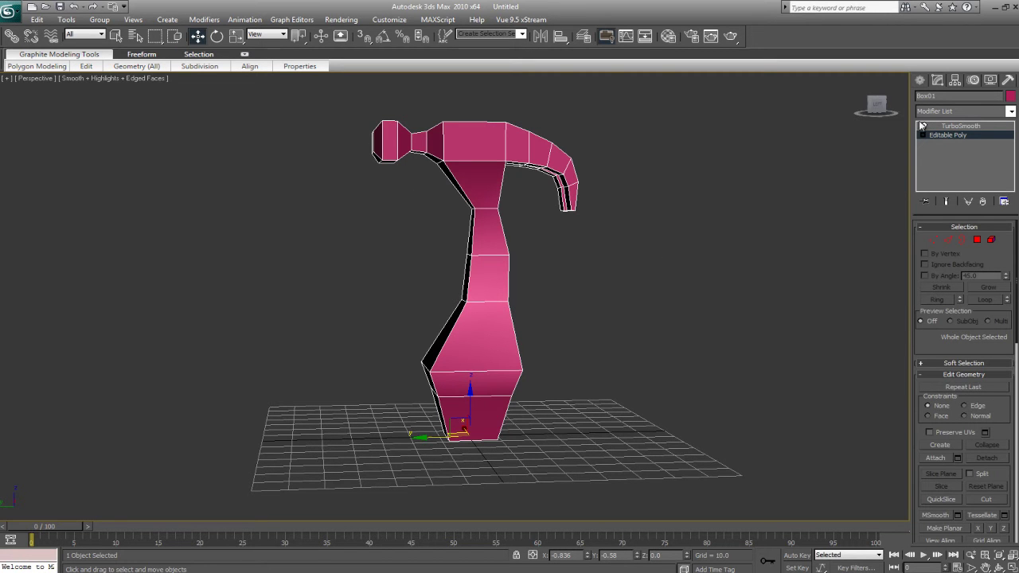
{"action": "left_click", "coordinate": [947, 203]}
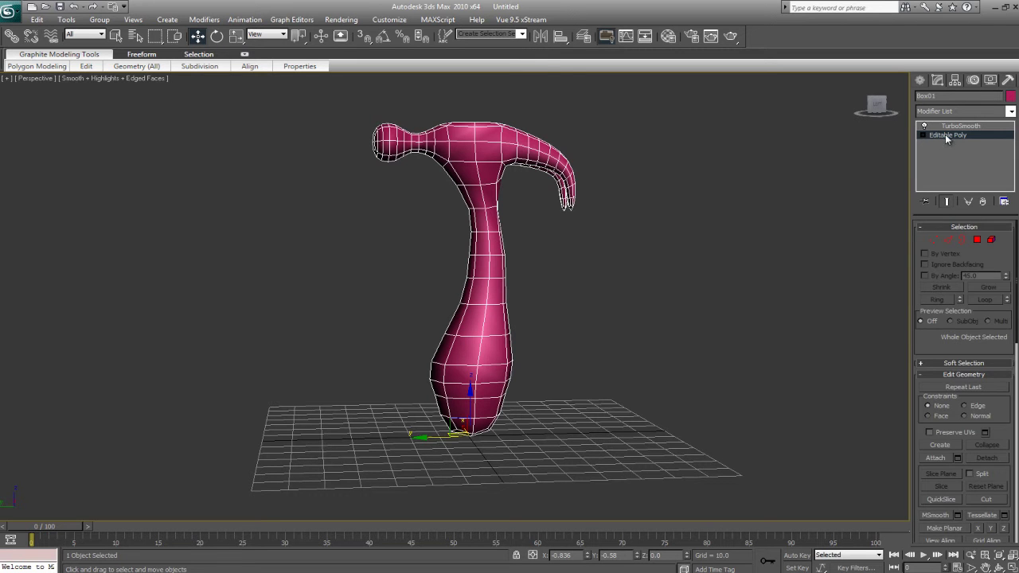
Step: Enter Vertex level and examine the control cage around the smoothed neck and handle base
{"action": "key", "text": "1"}
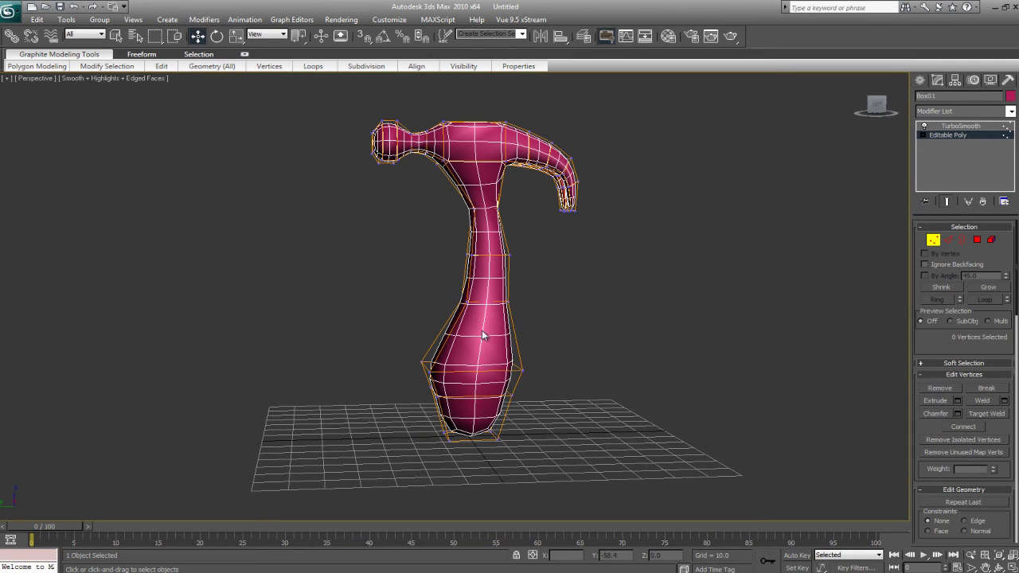
{"action": "scroll", "coordinate": [515, 308], "scroll_direction": "up", "scroll_amount": 6}
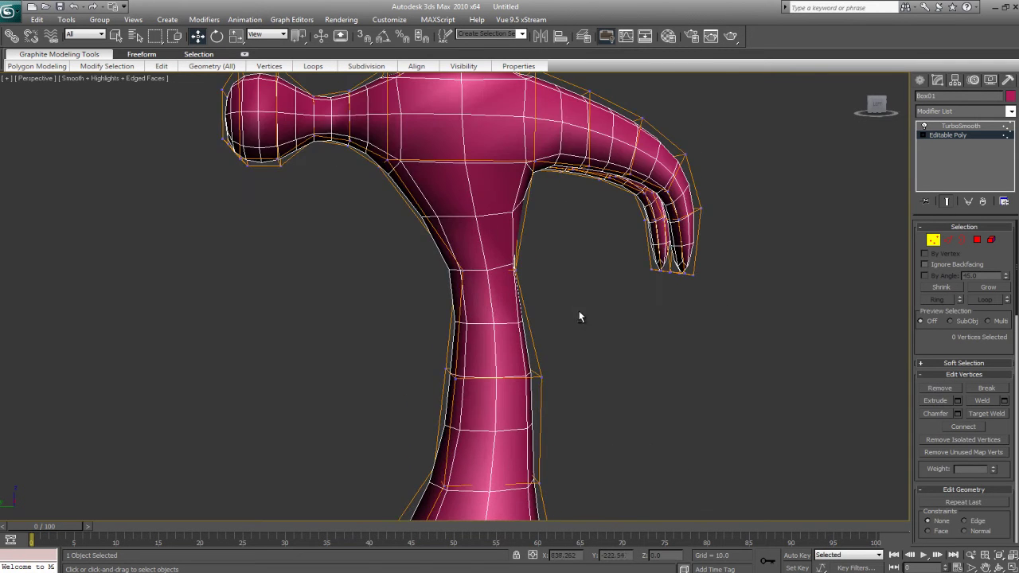
{"action": "middle_click_drag", "start_coordinate": [510, 313], "coordinate": [555, 301], "text": "alt"}
{"action": "middle_click_drag", "start_coordinate": [555, 300], "coordinate": [561, 201]}
{"action": "middle_click_drag", "start_coordinate": [516, 442], "coordinate": [532, 344]}
{"action": "middle_click_drag", "start_coordinate": [505, 470], "coordinate": [405, 322]}
{"action": "middle_click_drag", "start_coordinate": [518, 342], "coordinate": [562, 350], "text": "alt"}
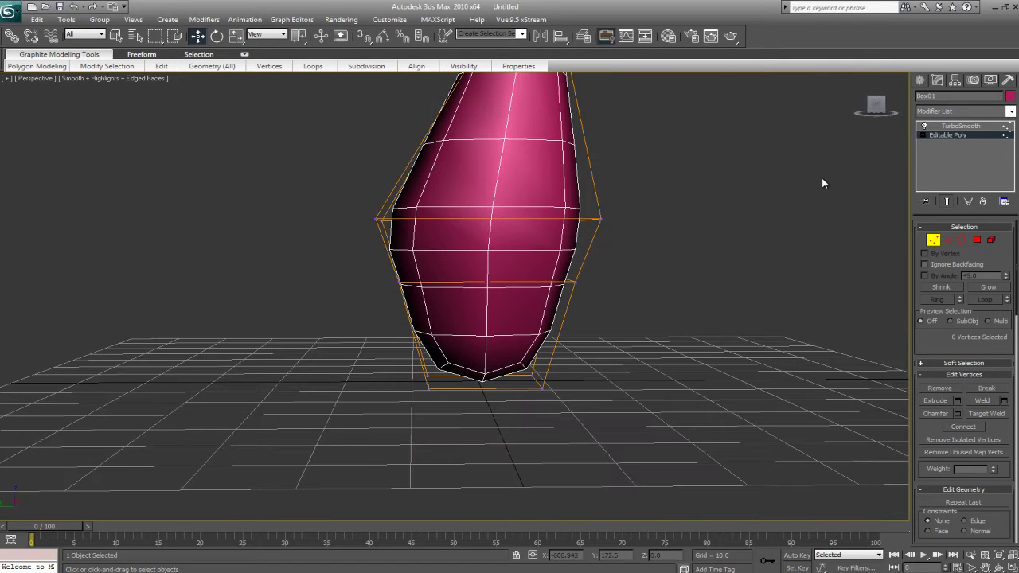
Step: Expand the Editable Poly's sub-object levels and switch to Edge selection
{"action": "left_click", "coordinate": [923, 136]}
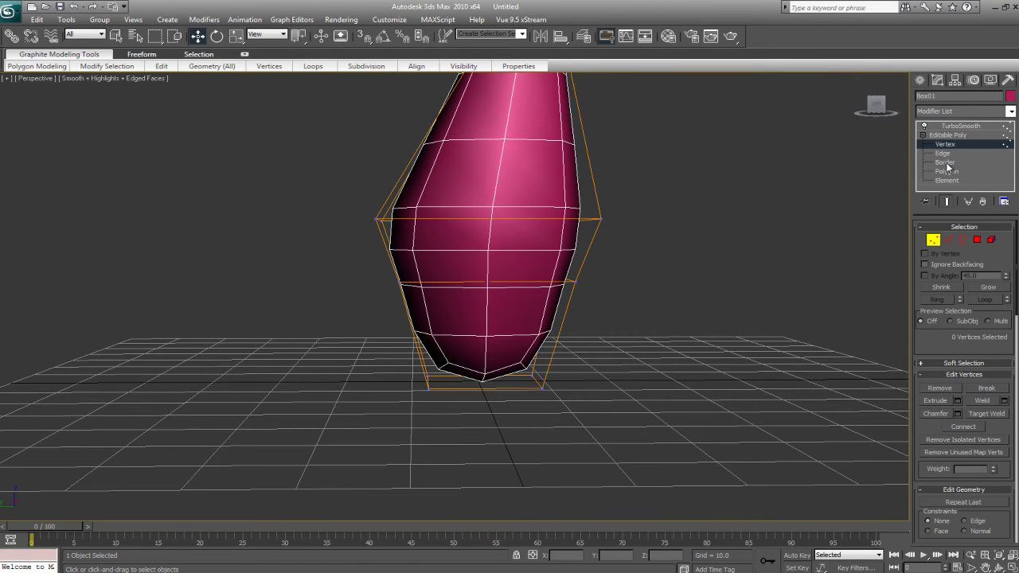
{"action": "left_click", "coordinate": [946, 153]}
{"action": "middle_click_drag", "start_coordinate": [551, 353], "coordinate": [598, 355], "text": "alt"}
{"action": "left_click", "coordinate": [963, 240]}
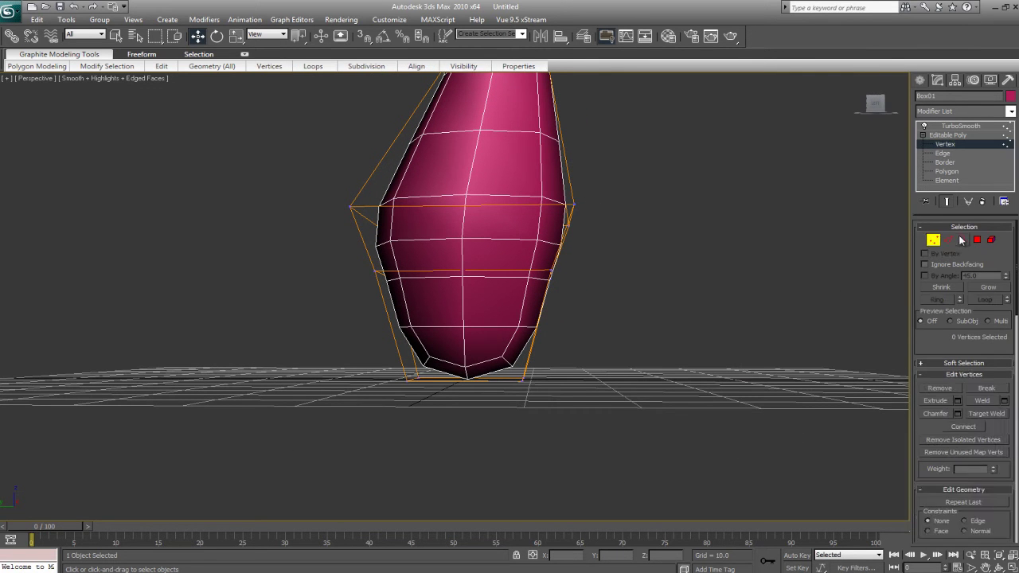
{"action": "left_click", "coordinate": [978, 239]}
{"action": "left_click", "coordinate": [992, 239]}
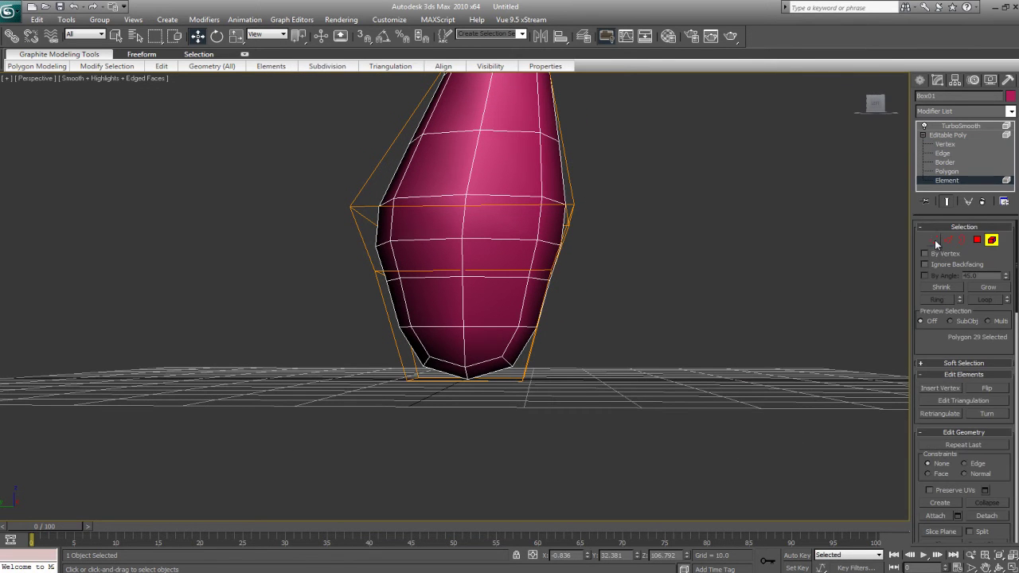
{"action": "left_click", "coordinate": [935, 241]}
{"action": "left_click", "coordinate": [948, 240]}
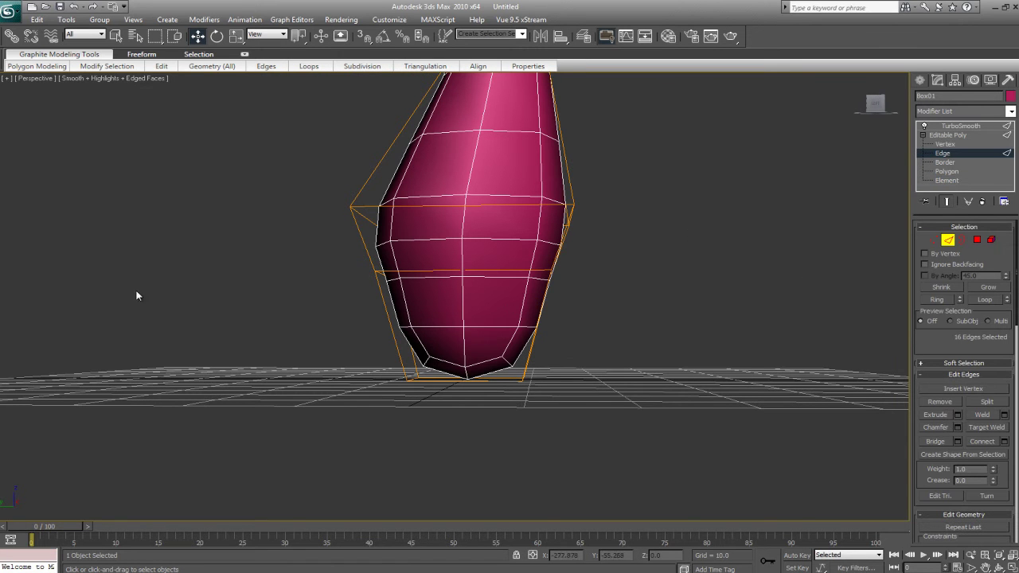
Step: Select the four vertical edges at the handle's base and set up a Connect with one segment
{"action": "left_click_drag", "start_coordinate": [344, 312], "coordinate": [609, 354]}
{"action": "mouse_move", "coordinate": [594, 368]}
{"action": "middle_mouse_down", "text": "alt"}
{"action": "mouse_move", "coordinate": [678, 380]}
{"action": "mouse_move", "coordinate": [602, 378]}
{"action": "mouse_move", "coordinate": [601, 350]}
{"action": "middle_mouse_up", "text": "alt"}
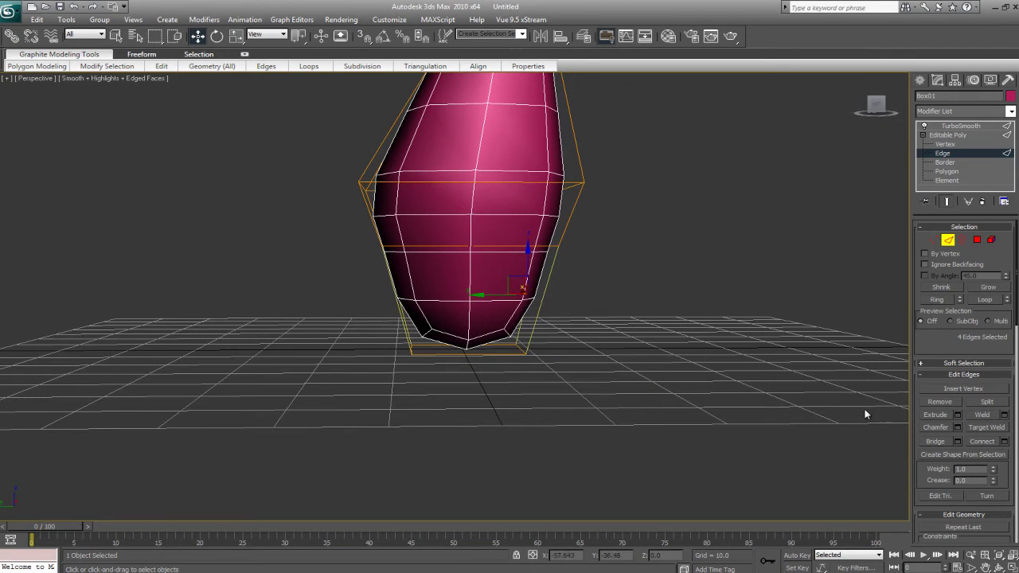
{"action": "left_click", "coordinate": [1004, 443]}
{"action": "left_click_drag", "start_coordinate": [397, 277], "coordinate": [751, 257]}
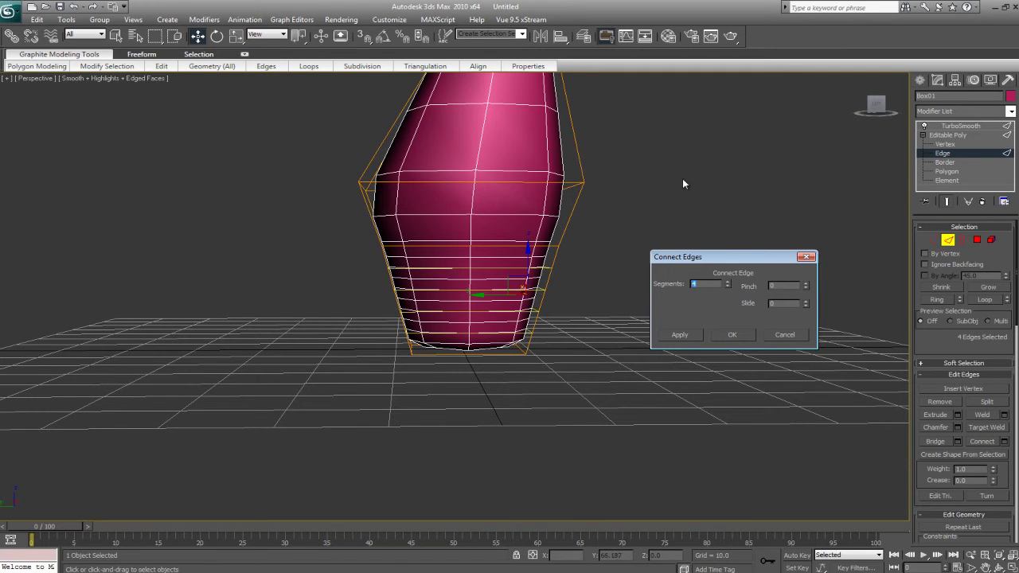
{"action": "left_click_drag", "start_coordinate": [727, 285], "coordinate": [725, 295]}
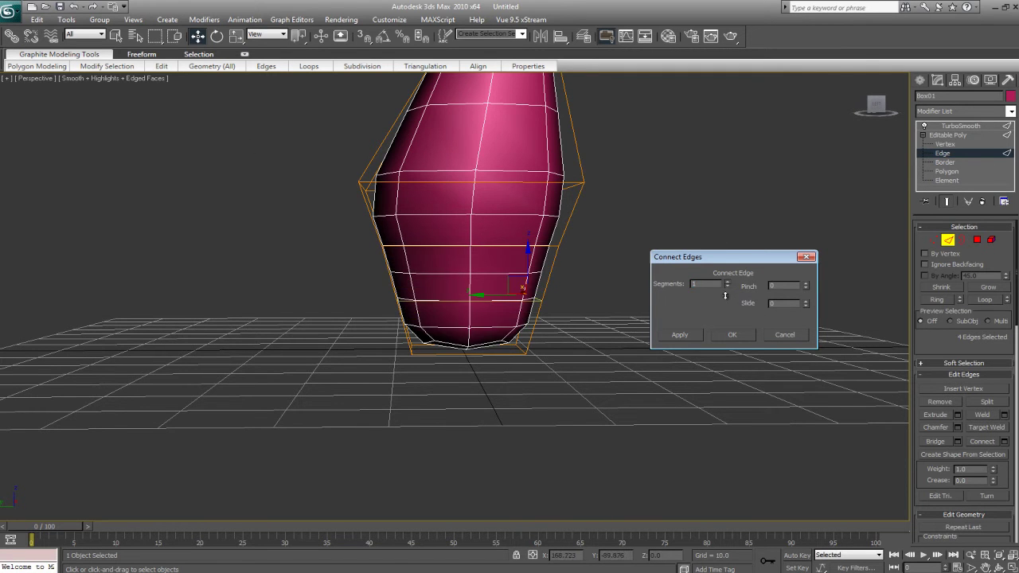
Step: Slide the connecting edge loop down close to the handle's bottom end and accept it
{"action": "left_click_drag", "start_coordinate": [806, 305], "coordinate": [807, 412]}
{"action": "left_click", "coordinate": [776, 364]}
{"action": "left_click_drag", "start_coordinate": [806, 305], "coordinate": [808, 372]}
{"action": "left_click_drag", "start_coordinate": [337, 274], "coordinate": [621, 300]}
{"action": "left_click_drag", "start_coordinate": [806, 305], "coordinate": [812, 325]}
{"action": "left_click", "coordinate": [731, 335]}
Step: Select the handle's bottom polygon at Polygon level and inset it slightly from its border
{"action": "middle_click_drag", "start_coordinate": [728, 335], "coordinate": [658, 269], "text": "alt"}
{"action": "left_click", "coordinate": [658, 270]}
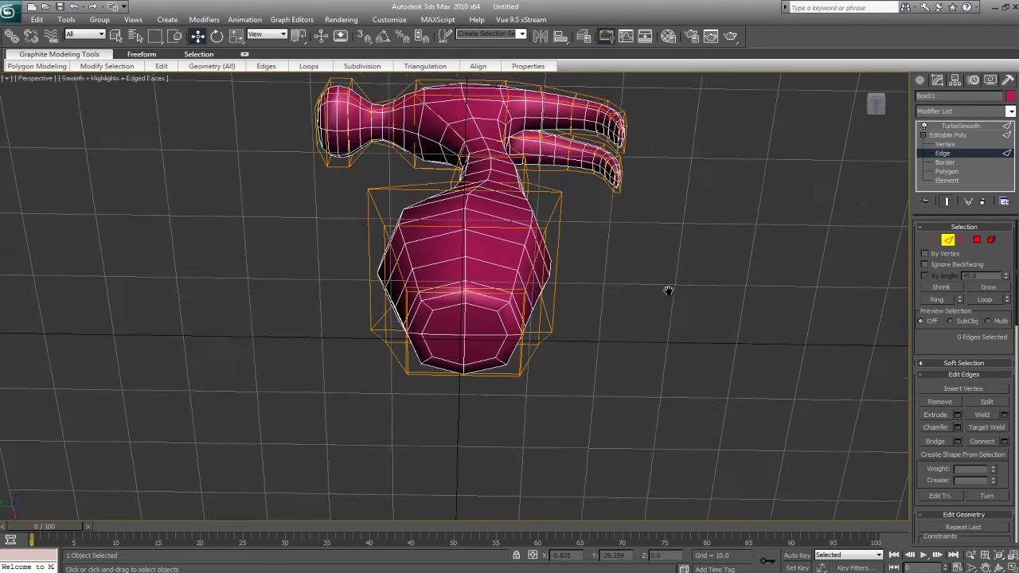
{"action": "scroll", "coordinate": [667, 289], "scroll_direction": "up", "scroll_amount": 10}
{"action": "middle_click_drag", "start_coordinate": [678, 311], "coordinate": [561, 331], "text": "alt"}
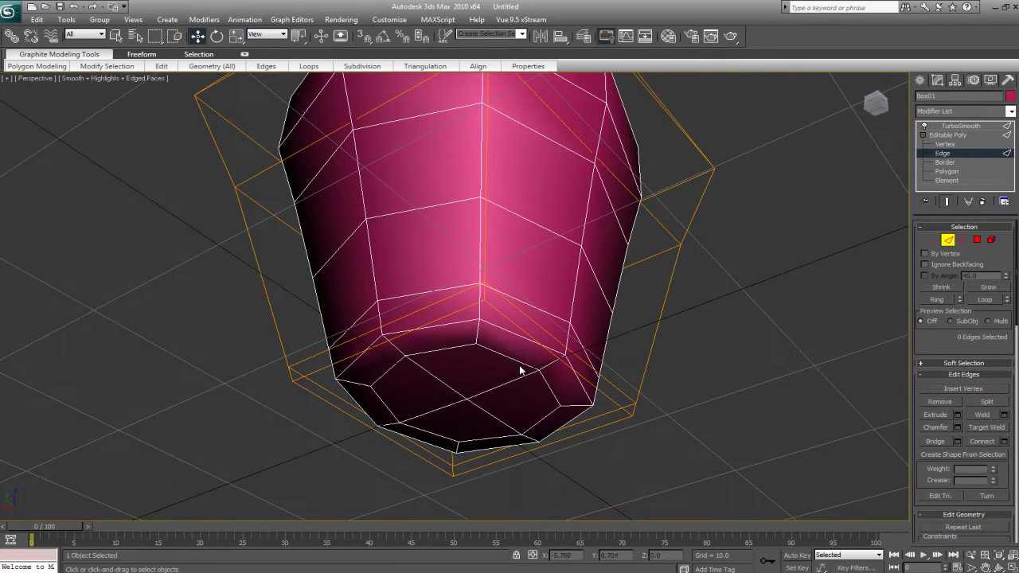
{"action": "left_click", "coordinate": [947, 172]}
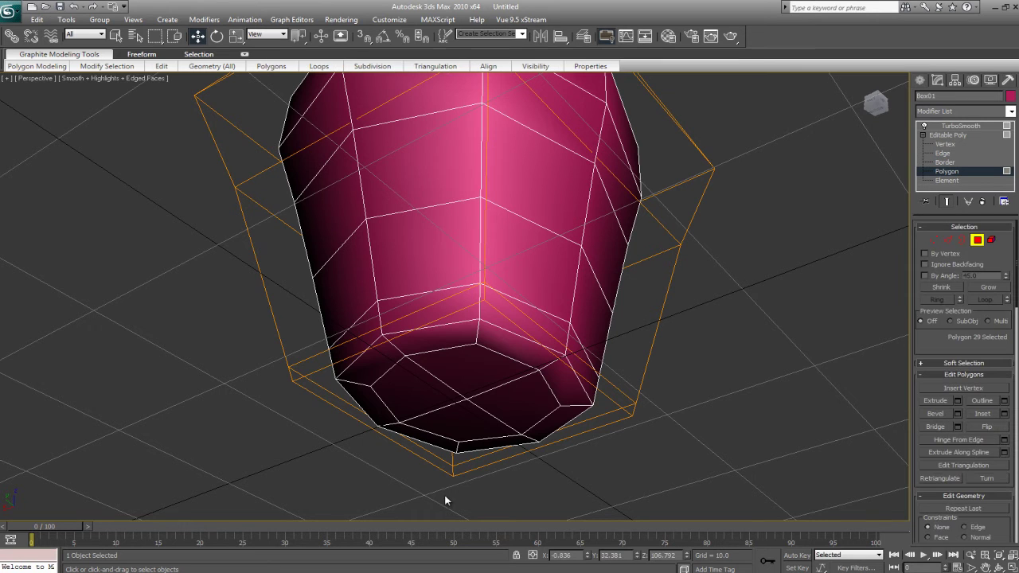
{"action": "left_click", "coordinate": [453, 401]}
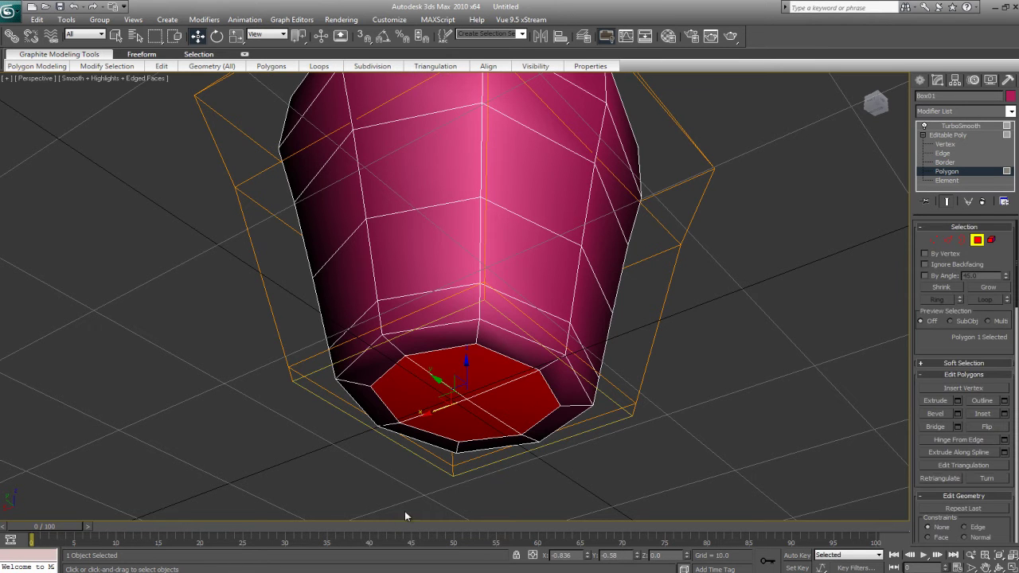
{"action": "left_click", "coordinate": [1005, 414]}
{"action": "left_click_drag", "start_coordinate": [792, 291], "coordinate": [790, 315]}
{"action": "left_click", "coordinate": [732, 316]}
{"action": "left_click", "coordinate": [890, 167]}
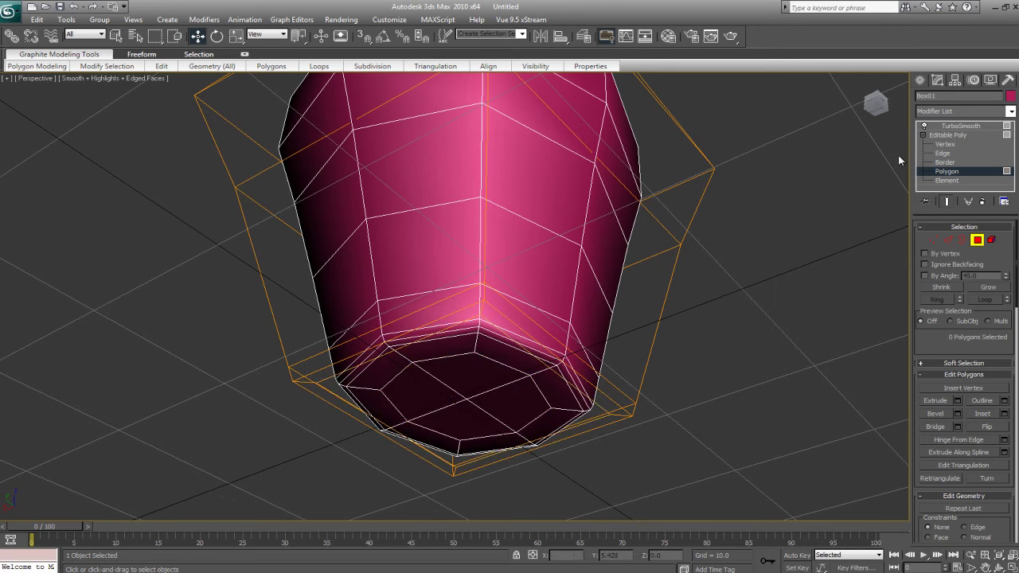
Step: Leave sub-object editing, deselect the hammer and examine the smoothed handle base without edged faces
{"action": "left_click", "coordinate": [936, 139]}
{"action": "left_click", "coordinate": [754, 301]}
{"action": "middle_click_drag", "start_coordinate": [697, 353], "coordinate": [471, 356], "text": "alt"}
{"action": "key", "text": "F4"}
{"action": "scroll", "coordinate": [674, 330], "scroll_direction": "down", "scroll_amount": 5}
{"action": "middle_click_drag", "start_coordinate": [515, 273], "coordinate": [519, 359]}
{"action": "middle_click_drag", "start_coordinate": [543, 295], "coordinate": [546, 368]}
{"action": "scroll", "coordinate": [544, 318], "scroll_direction": "down", "scroll_amount": 5}
{"action": "middle_click_drag", "start_coordinate": [543, 314], "coordinate": [542, 358]}
{"action": "middle_click_drag", "start_coordinate": [479, 401], "coordinate": [411, 404], "text": "alt"}
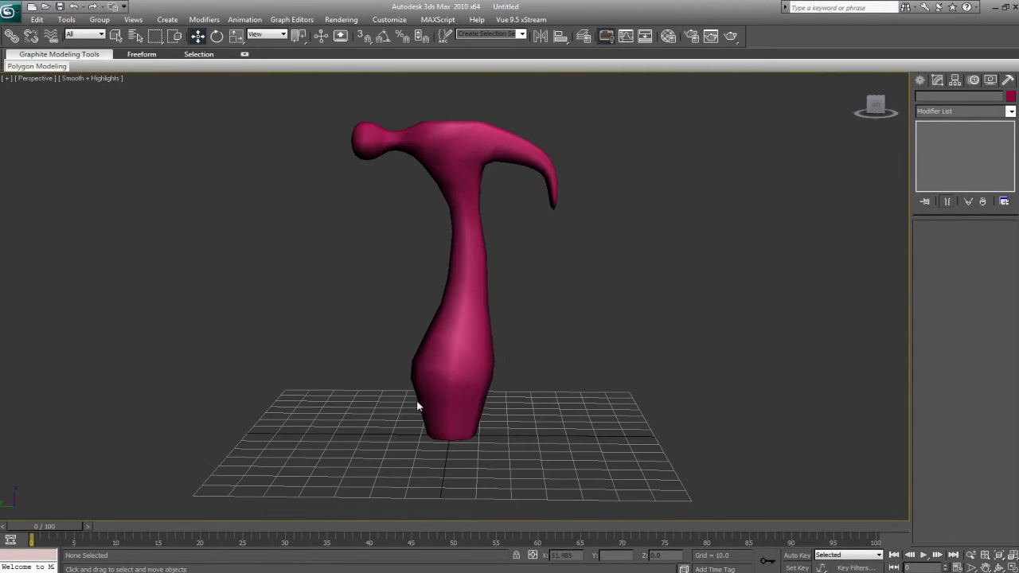
Step: Inspect the hammer's head and neck, toggling wireframe display and turning edged faces back on
{"action": "middle_click_drag", "start_coordinate": [460, 215], "coordinate": [457, 334]}
{"action": "scroll", "coordinate": [450, 333], "scroll_direction": "up", "scroll_amount": 6}
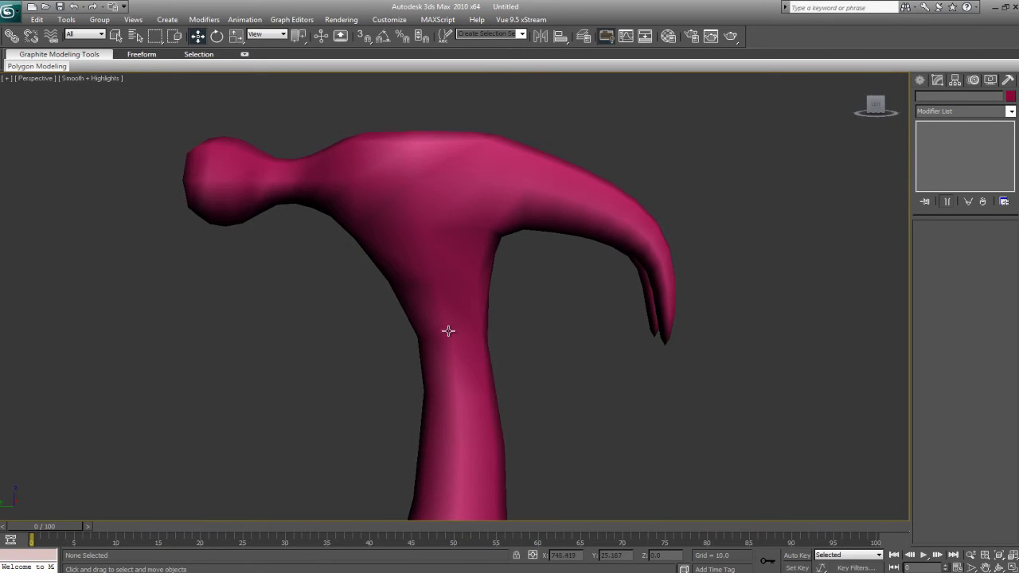
{"action": "key", "text": "F3"}
{"action": "key", "text": "F3"}
{"action": "key", "text": "F4"}
{"action": "mouse_move", "coordinate": [448, 352]}
{"action": "middle_mouse_down"}
{"action": "mouse_move", "coordinate": [446, 313]}
{"action": "mouse_move", "coordinate": [475, 279]}
{"action": "mouse_move", "coordinate": [471, 239]}
{"action": "middle_mouse_up"}
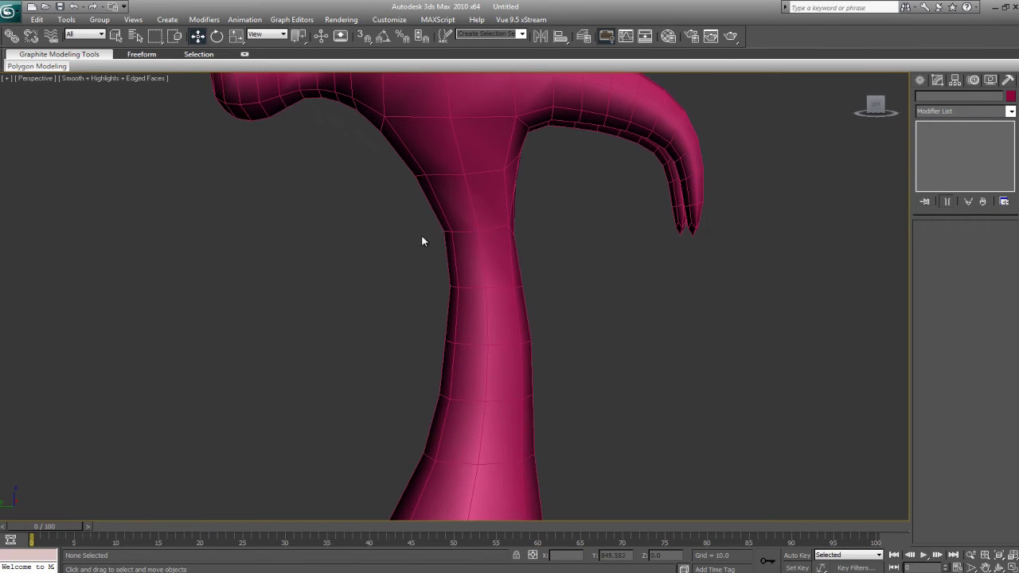
Step: Connect the four vertical edges just below the hammer's neck with one segment at slide 93
{"action": "left_click", "coordinate": [495, 250]}
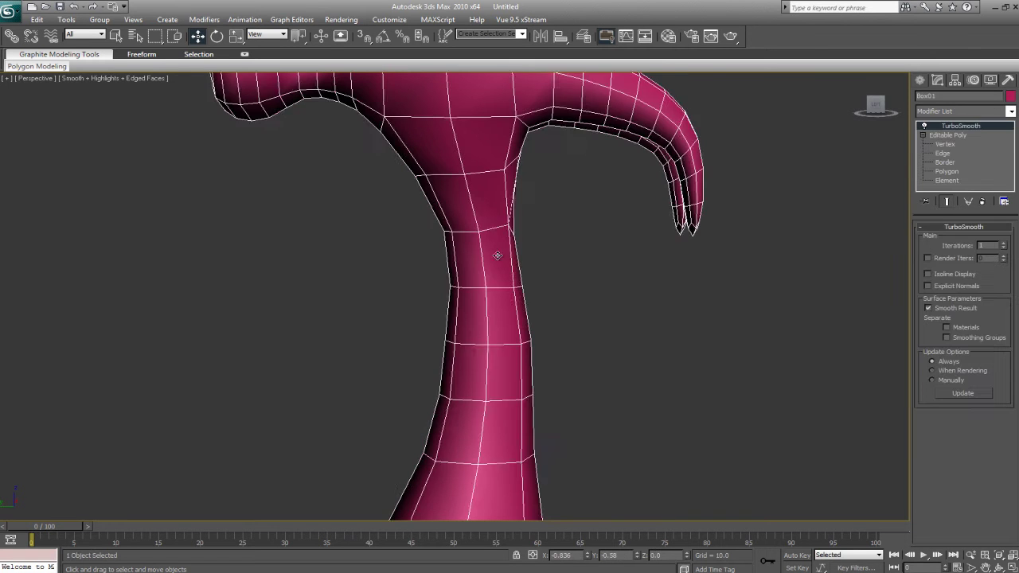
{"action": "scroll", "coordinate": [496, 250], "scroll_direction": "up", "scroll_amount": 3}
{"action": "left_click", "coordinate": [946, 153]}
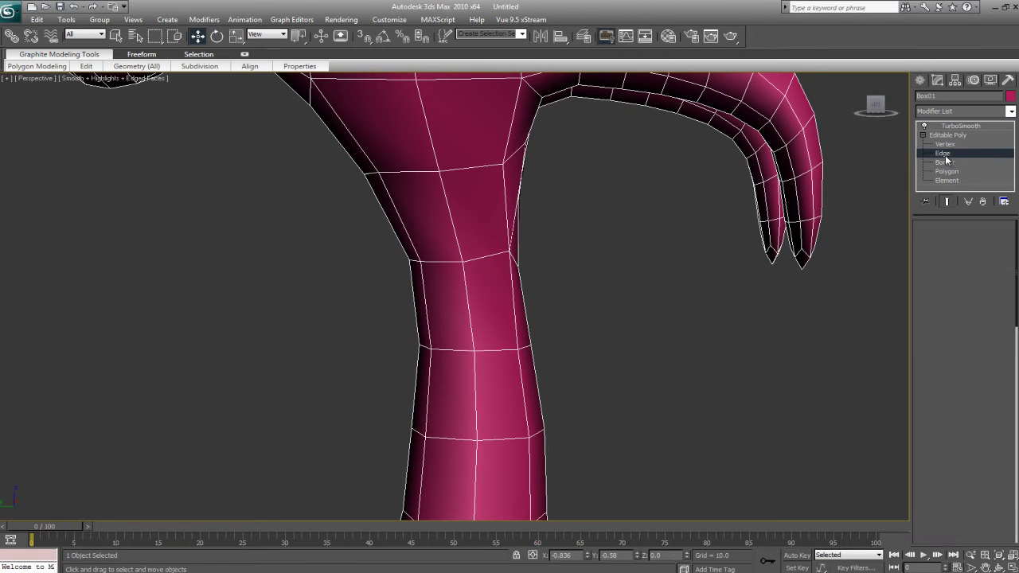
{"action": "middle_click_drag", "start_coordinate": [636, 326], "coordinate": [647, 287]}
{"action": "middle_click_drag", "start_coordinate": [646, 286], "coordinate": [335, 323], "text": "alt"}
{"action": "left_click_drag", "start_coordinate": [267, 306], "coordinate": [496, 355]}
{"action": "middle_click_drag", "start_coordinate": [495, 354], "coordinate": [741, 406], "text": "alt"}
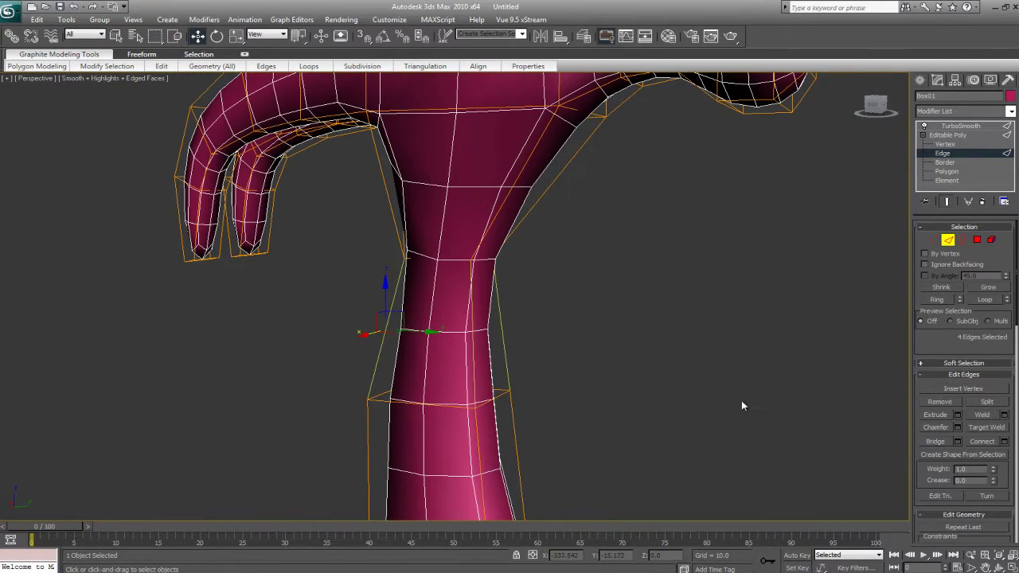
{"action": "left_click", "coordinate": [1003, 441]}
{"action": "left_click_drag", "start_coordinate": [804, 306], "coordinate": [844, 89]}
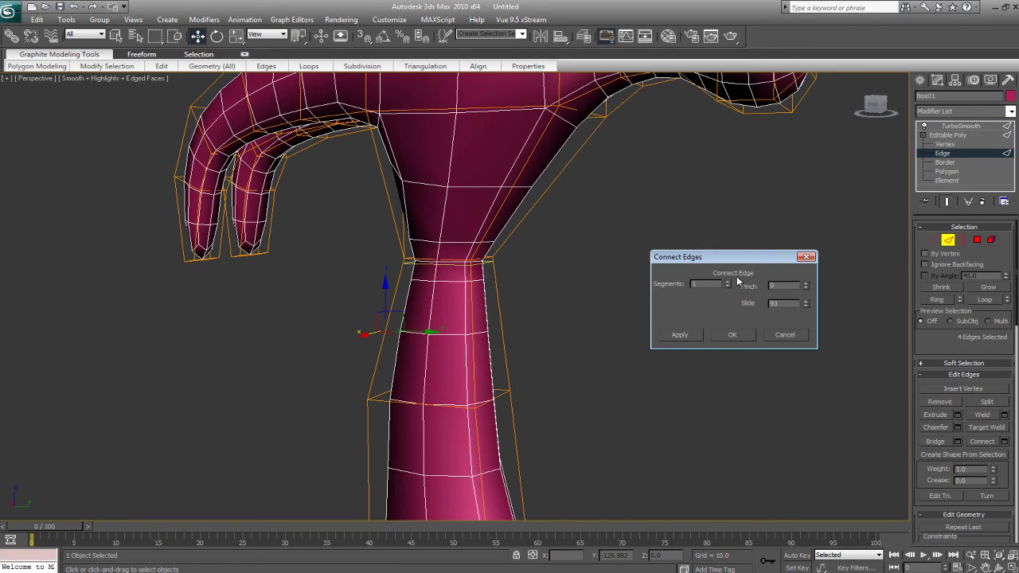
{"action": "left_click", "coordinate": [733, 334]}
Step: Try to connect the six edges between the neck and the head with one segment at slide 94
{"action": "middle_click_drag", "start_coordinate": [588, 261], "coordinate": [327, 260], "text": "alt"}
{"action": "left_click_drag", "start_coordinate": [326, 259], "coordinate": [512, 280]}
{"action": "middle_click_drag", "start_coordinate": [512, 279], "coordinate": [446, 235], "text": "alt"}
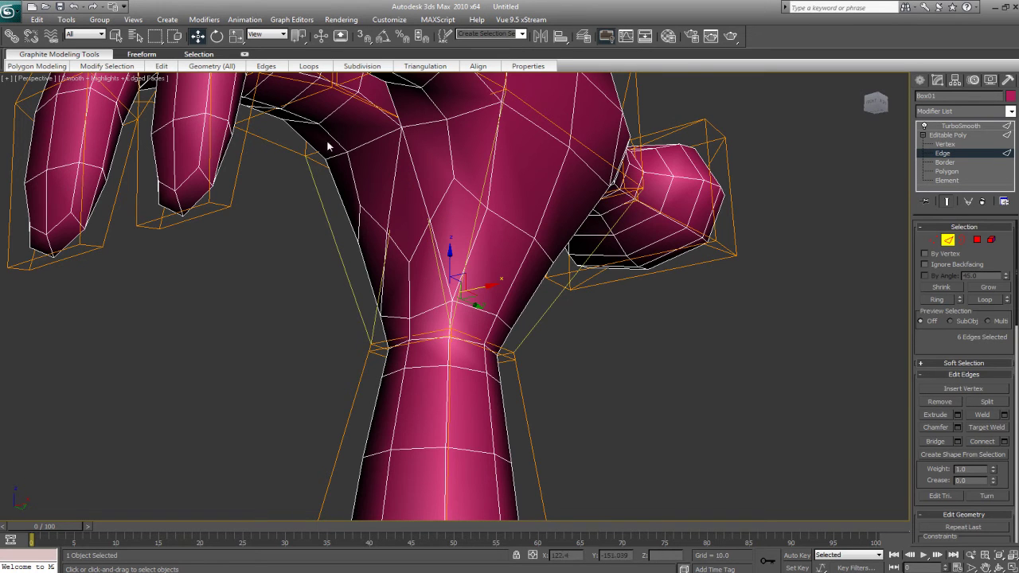
{"action": "middle_click_drag", "start_coordinate": [368, 227], "coordinate": [393, 334], "text": "alt"}
{"action": "middle_click_drag", "start_coordinate": [593, 350], "coordinate": [590, 328], "text": "alt"}
{"action": "scroll", "coordinate": [587, 311], "scroll_direction": "up", "scroll_amount": 3}
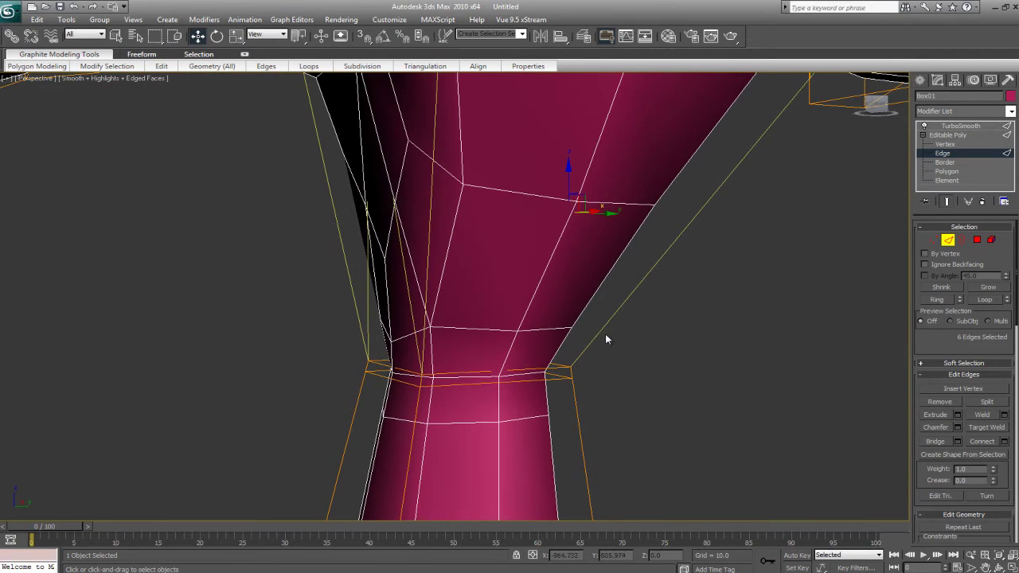
{"action": "left_click", "coordinate": [1004, 442]}
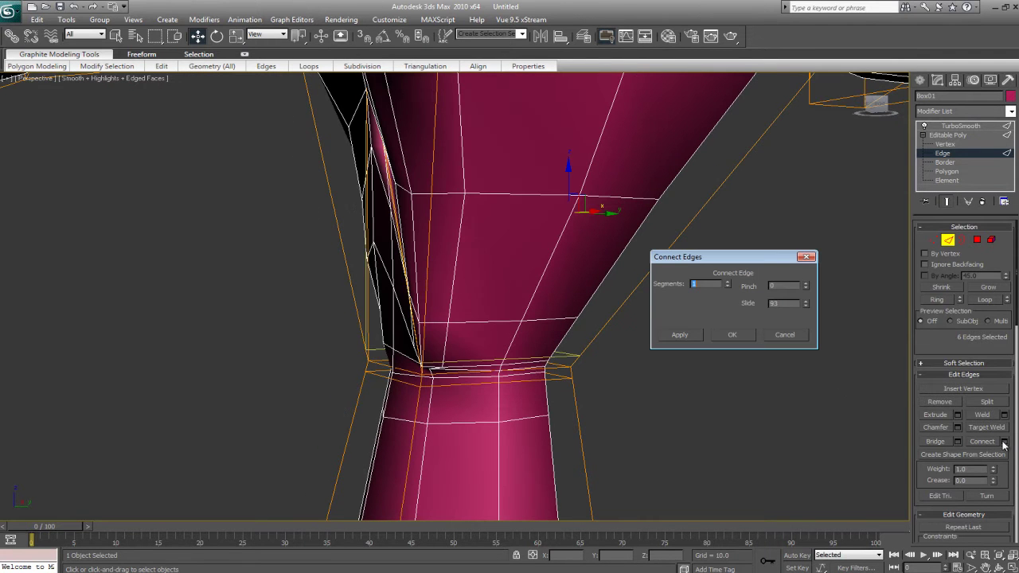
{"action": "left_click_drag", "start_coordinate": [804, 305], "coordinate": [817, 303]}
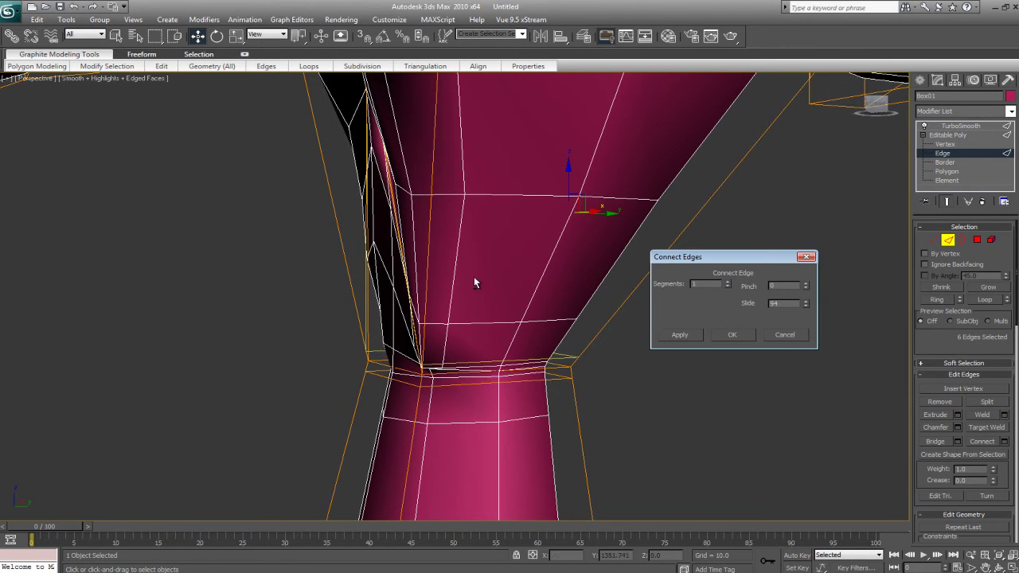
{"action": "middle_click_drag", "start_coordinate": [470, 283], "coordinate": [521, 252], "text": "alt"}
{"action": "left_click", "coordinate": [780, 337]}
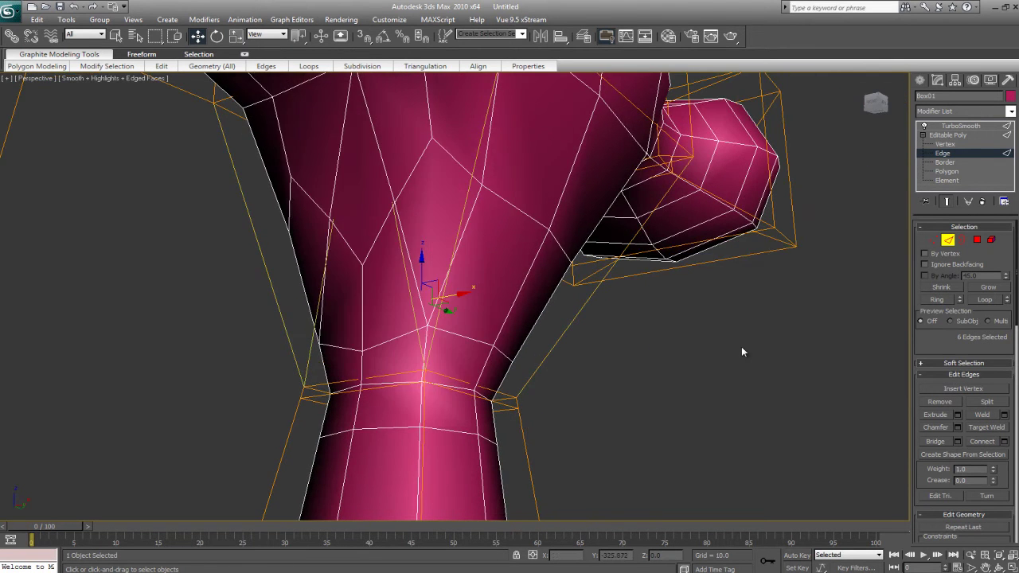
Step: QuickSlice the hammer horizontally in the maximized Left view, just above the narrowest part of the neck
{"action": "middle_click_drag", "start_coordinate": [687, 367], "coordinate": [588, 340], "text": "alt"}
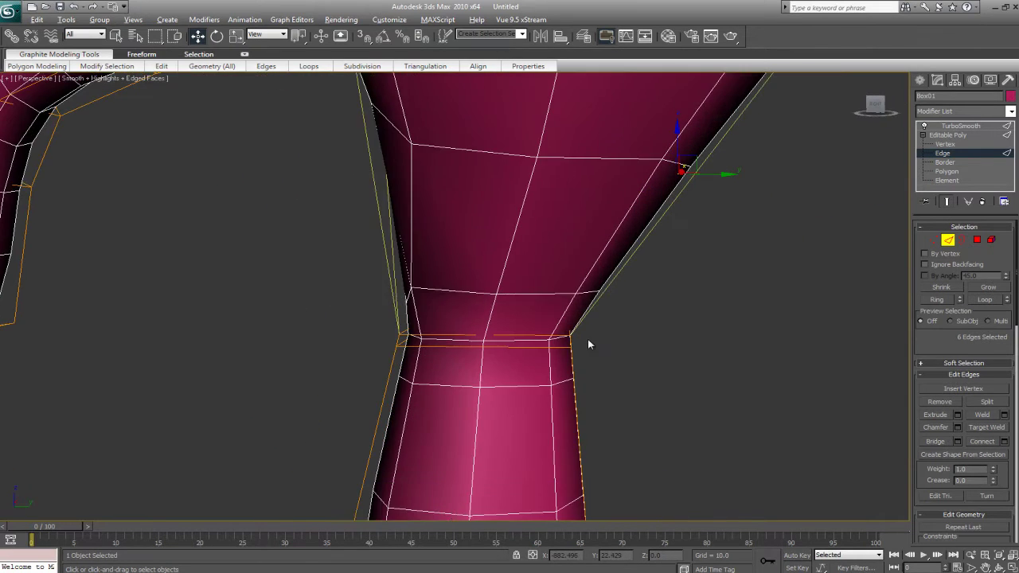
{"action": "key", "text": "alt+w"}
{"action": "scroll", "coordinate": [354, 455], "scroll_direction": "up", "scroll_amount": 5}
{"action": "key", "text": "alt+w"}
{"action": "mouse_move", "coordinate": [311, 422]}
{"action": "middle_mouse_down"}
{"action": "mouse_move", "coordinate": [363, 391]}
{"action": "mouse_move", "coordinate": [305, 434]}
{"action": "middle_mouse_up"}
{"action": "scroll", "coordinate": [211, 322], "scroll_direction": "up", "scroll_amount": 2}
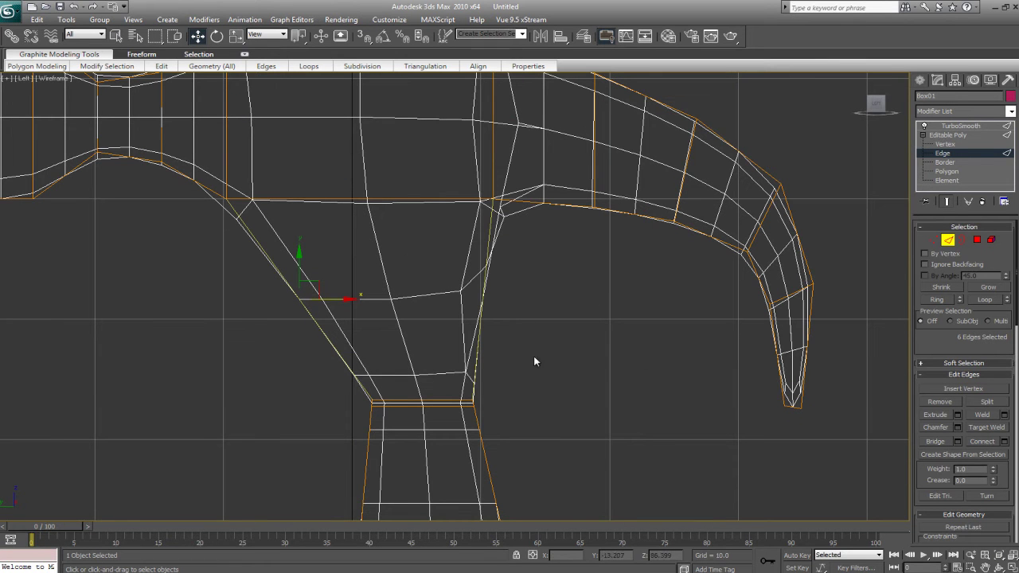
{"action": "scroll", "coordinate": [987, 319], "scroll_direction": "down", "scroll_amount": 3}
{"action": "scroll", "coordinate": [969, 394], "scroll_direction": "down", "scroll_amount": 3}
{"action": "left_click", "coordinate": [942, 416]}
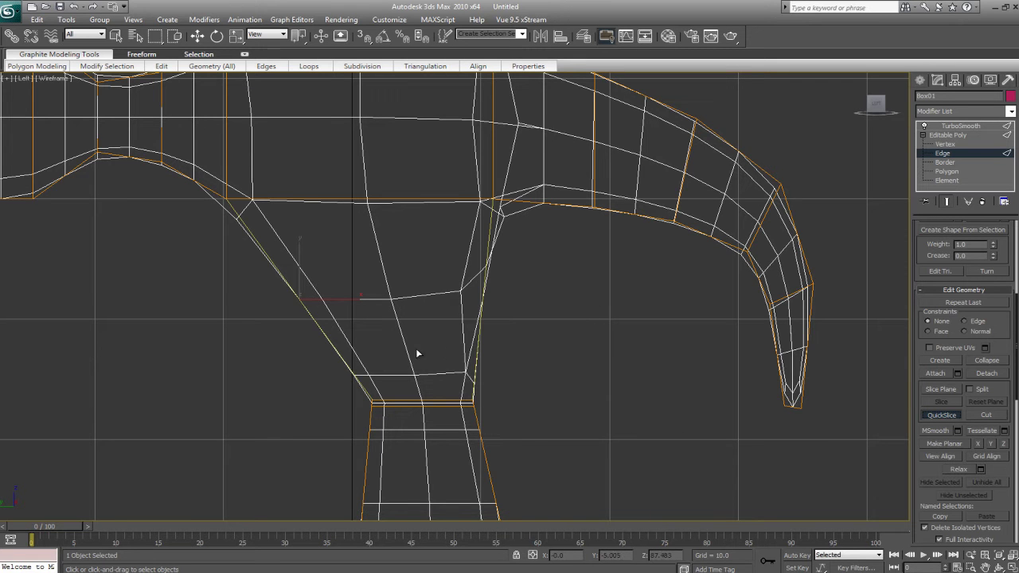
{"action": "left_click", "coordinate": [93, 375]}
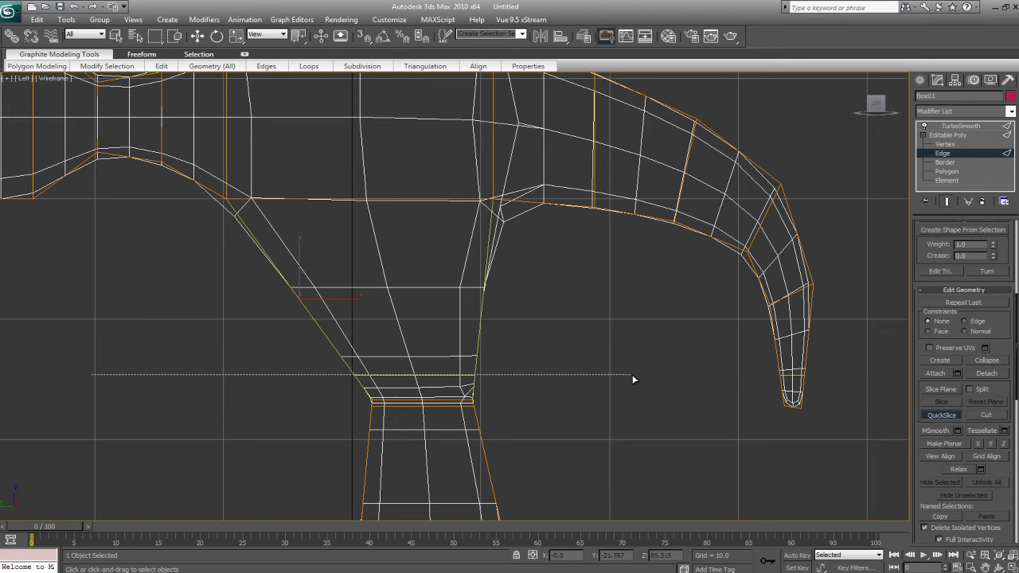
{"action": "left_click", "coordinate": [823, 371]}
{"action": "key", "text": "w"}
Step: Move the six sliced vertices above the neck down close to the narrow neck loop
{"action": "left_click", "coordinate": [946, 144]}
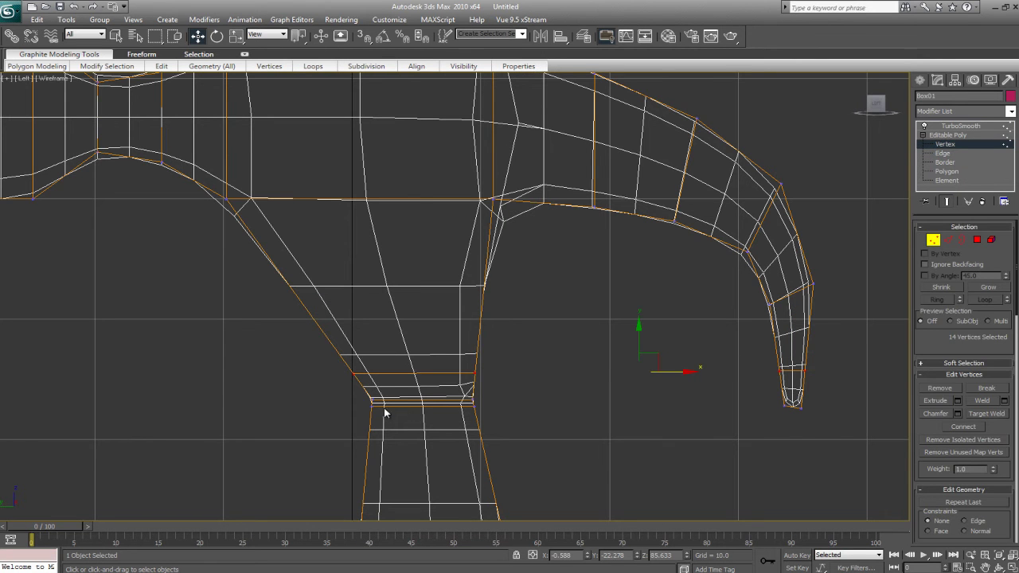
{"action": "left_click_drag", "start_coordinate": [344, 366], "coordinate": [535, 388]}
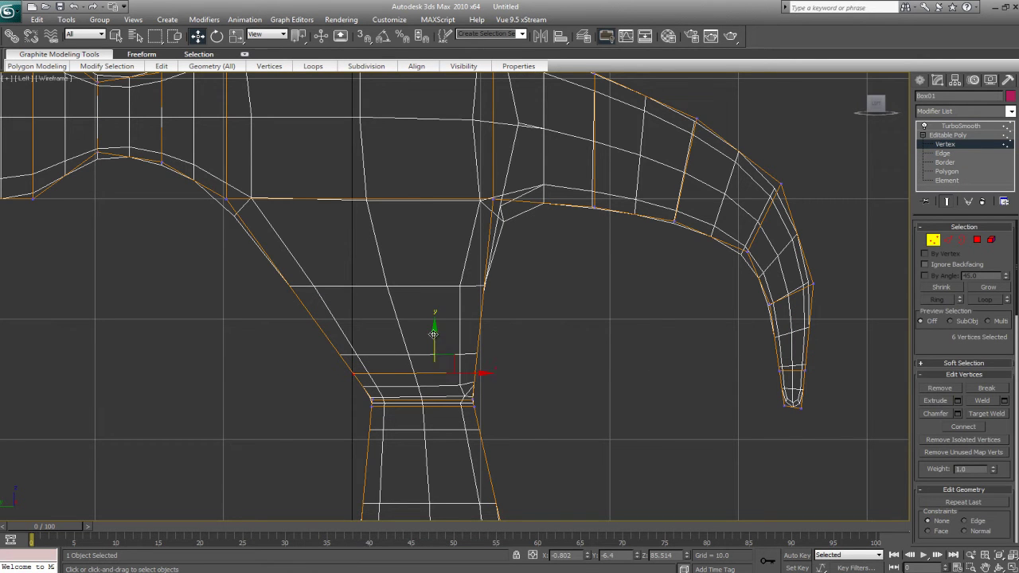
{"action": "left_click_drag", "start_coordinate": [433, 338], "coordinate": [432, 355]}
{"action": "left_click_drag", "start_coordinate": [338, 379], "coordinate": [415, 392]}
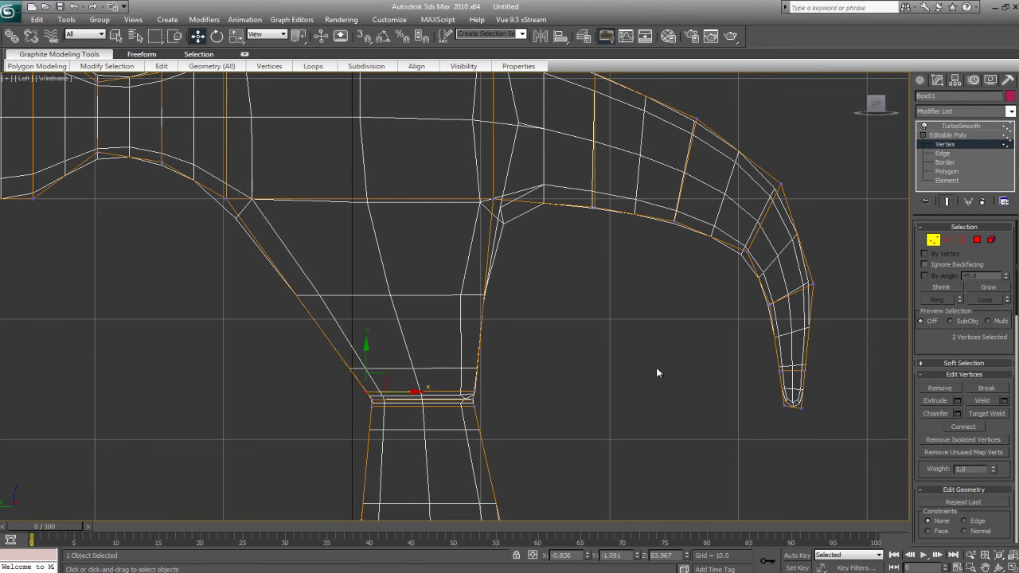
Step: Move the eight vertices of the lowest loop on the claws down close to the claw tips
{"action": "middle_click_drag", "start_coordinate": [774, 399], "coordinate": [526, 370]}
{"action": "scroll", "coordinate": [523, 372], "scroll_direction": "up", "scroll_amount": 5}
{"action": "middle_click_drag", "start_coordinate": [593, 359], "coordinate": [465, 301]}
{"action": "left_click_drag", "start_coordinate": [476, 315], "coordinate": [650, 406]}
{"action": "middle_click_drag", "start_coordinate": [651, 407], "coordinate": [594, 314]}
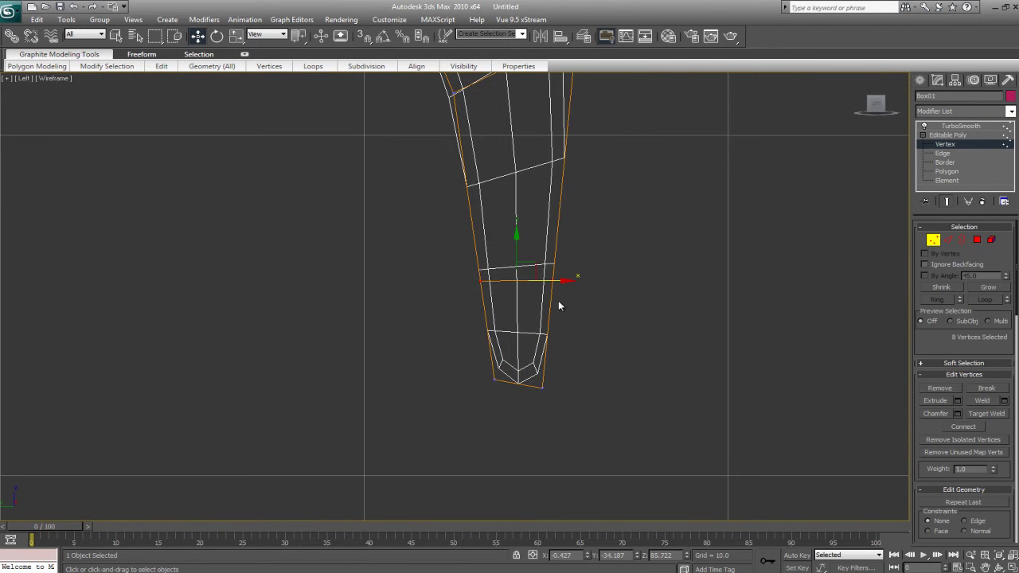
{"action": "left_click_drag", "start_coordinate": [529, 263], "coordinate": [532, 368]}
{"action": "left_click_drag", "start_coordinate": [588, 354], "coordinate": [560, 363]}
{"action": "left_click", "coordinate": [573, 398]}
Step: Shade the Left view and scale the four vertices of the loop just below the hammer's neck outward
{"action": "scroll", "coordinate": [554, 398], "scroll_direction": "down", "scroll_amount": 5}
{"action": "middle_click_drag", "start_coordinate": [398, 389], "coordinate": [606, 411]}
{"action": "scroll", "coordinate": [476, 345], "scroll_direction": "up", "scroll_amount": 3}
{"action": "middle_click_drag", "start_coordinate": [386, 365], "coordinate": [513, 332]}
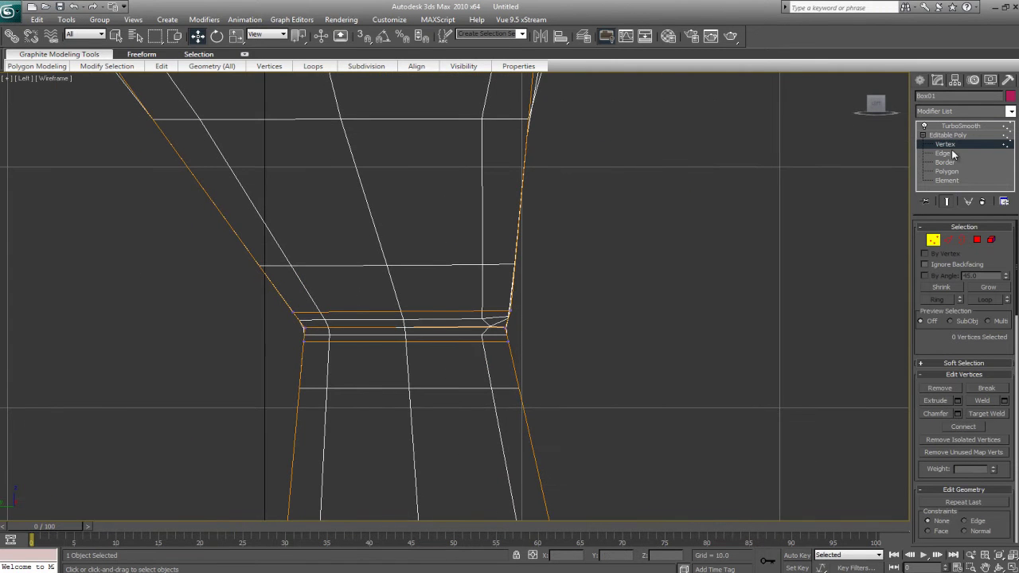
{"action": "key", "text": "F3"}
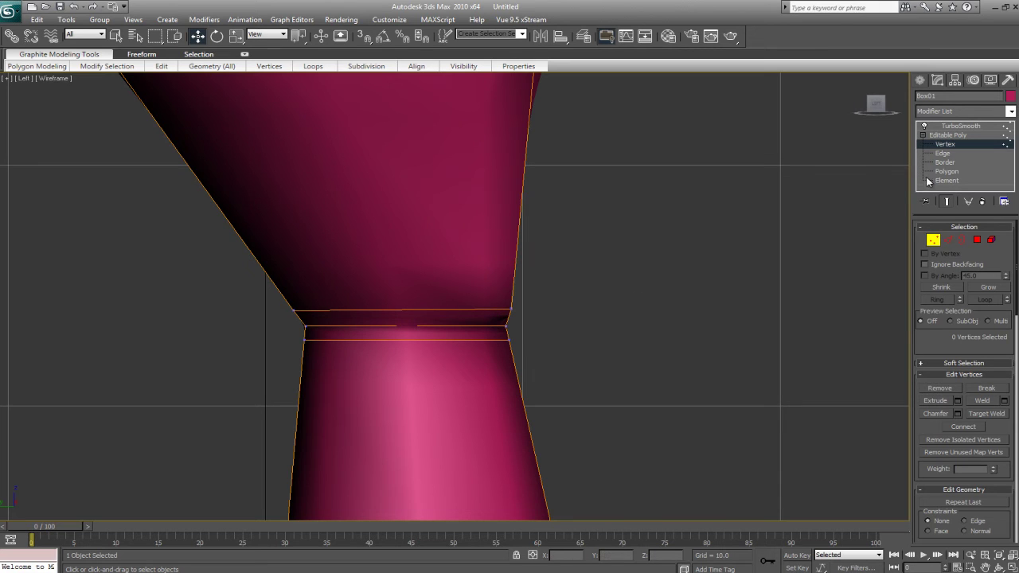
{"action": "left_click_drag", "start_coordinate": [250, 332], "coordinate": [564, 348]}
{"action": "key", "text": "r"}
{"action": "left_click_drag", "start_coordinate": [422, 327], "coordinate": [409, 282]}
{"action": "key", "text": "w"}
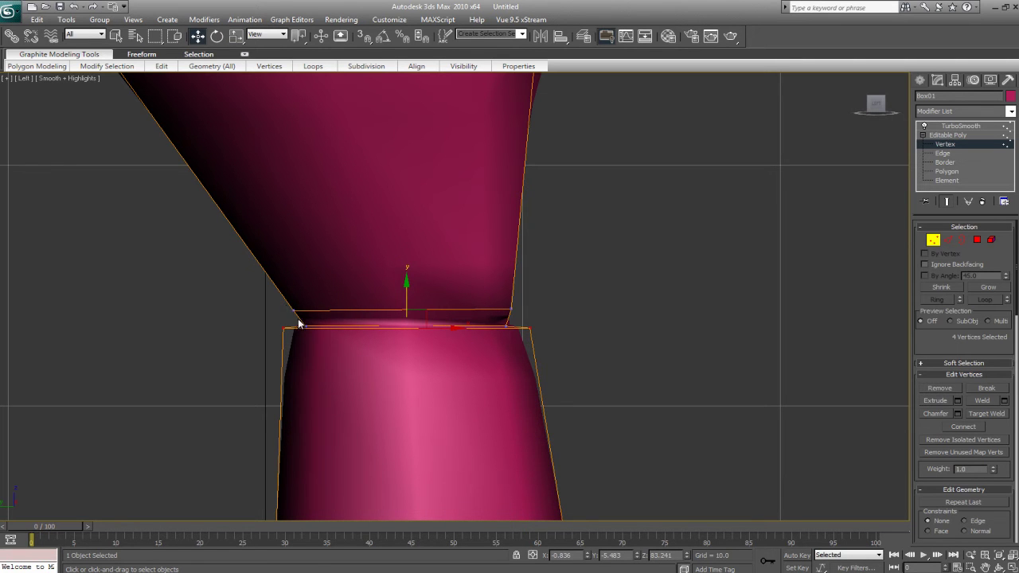
Step: Slightly scale the six vertices of the loop just above the neck and nudge them down
{"action": "left_click_drag", "start_coordinate": [277, 305], "coordinate": [526, 319]}
{"action": "key", "text": "r"}
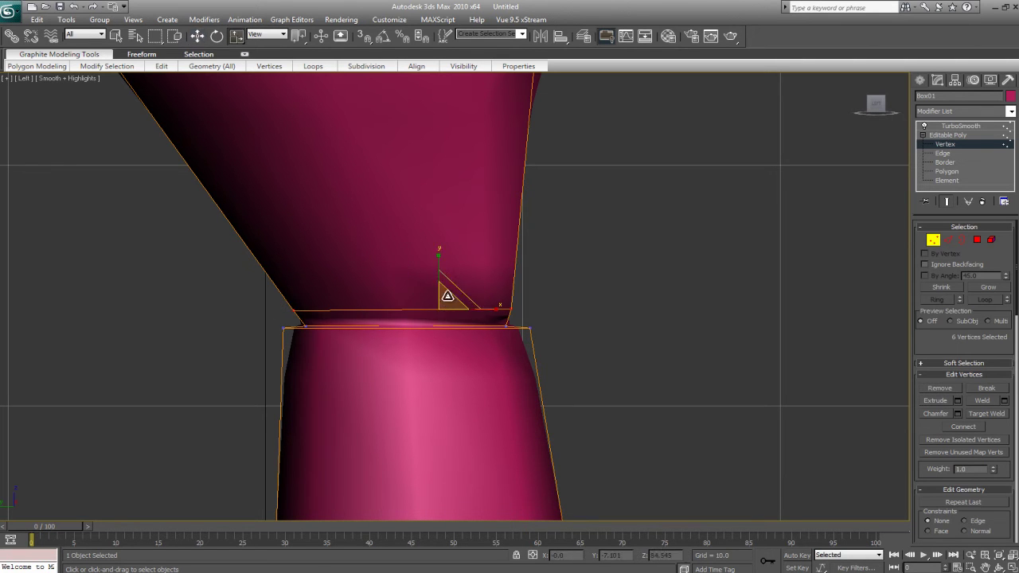
{"action": "left_click_drag", "start_coordinate": [445, 298], "coordinate": [443, 302]}
{"action": "key", "text": "w"}
{"action": "left_click_drag", "start_coordinate": [438, 267], "coordinate": [437, 271]}
{"action": "left_click_drag", "start_coordinate": [295, 323], "coordinate": [447, 340]}
{"action": "left_click_drag", "start_coordinate": [510, 339], "coordinate": [509, 339]}
{"action": "left_click", "coordinate": [537, 291]}
Step: Leave vertex editing and examine the smoothed neck in the Perspective view with and without edged faces
{"action": "left_click", "coordinate": [961, 127]}
{"action": "left_click", "coordinate": [627, 294]}
{"action": "key", "text": "alt+w"}
{"action": "left_click", "coordinate": [649, 392]}
{"action": "scroll", "coordinate": [648, 392], "scroll_direction": "down", "scroll_amount": 4}
{"action": "middle_click_drag", "start_coordinate": [642, 400], "coordinate": [832, 408], "text": "alt"}
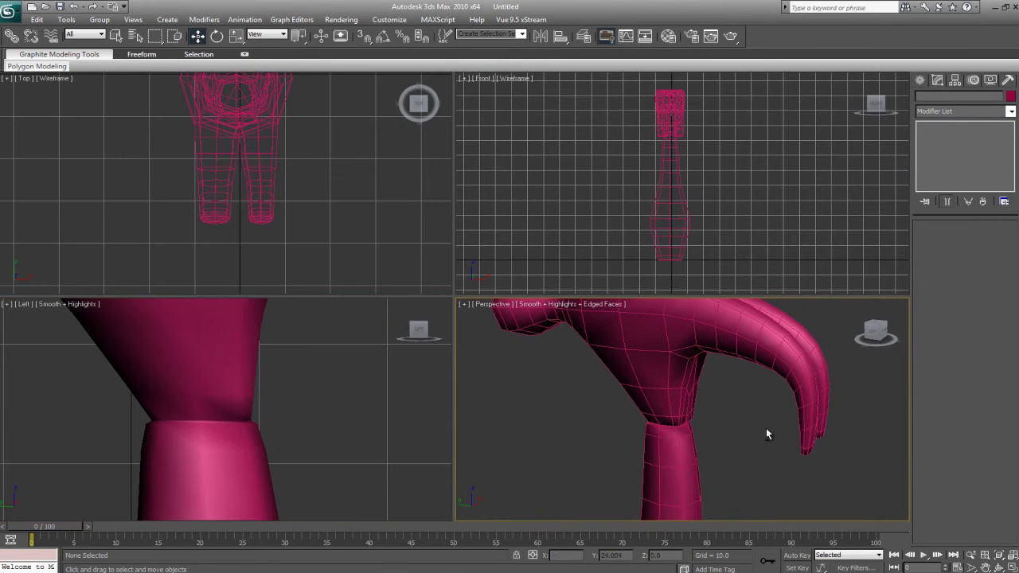
{"action": "key", "text": "F3"}
{"action": "key", "text": "F3"}
{"action": "key", "text": "F4"}
{"action": "mouse_move", "coordinate": [653, 442]}
{"action": "middle_mouse_down", "text": "alt"}
{"action": "mouse_move", "coordinate": [601, 380]}
{"action": "mouse_move", "coordinate": [704, 400]}
{"action": "mouse_move", "coordinate": [655, 430]}
{"action": "mouse_move", "coordinate": [664, 405]}
{"action": "mouse_move", "coordinate": [707, 409]}
{"action": "mouse_move", "coordinate": [683, 423]}
{"action": "mouse_move", "coordinate": [683, 403]}
{"action": "middle_mouse_up", "text": "alt"}
{"action": "key", "text": "F3"}
{"action": "key", "text": "F3"}
{"action": "left_click", "coordinate": [707, 394]}
{"action": "key", "text": "F4"}
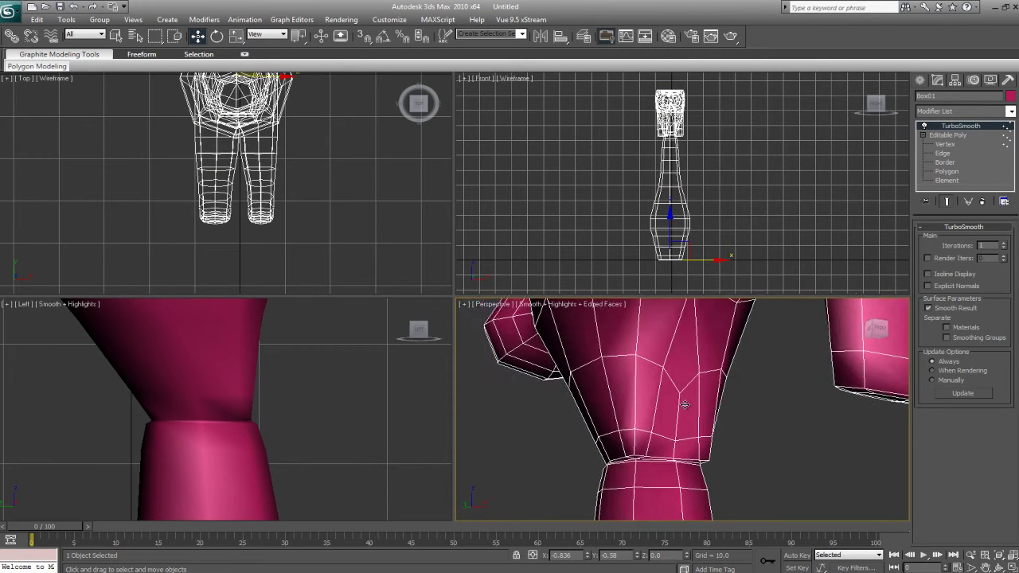
Step: Maximize the Perspective view and display the unsmoothed base mesh at Vertex level around the claw side of the neck
{"action": "key", "text": "alt+w"}
{"action": "middle_click_drag", "start_coordinate": [595, 346], "coordinate": [657, 306], "text": "alt"}
{"action": "left_click", "coordinate": [945, 136]}
{"action": "key", "text": "1"}
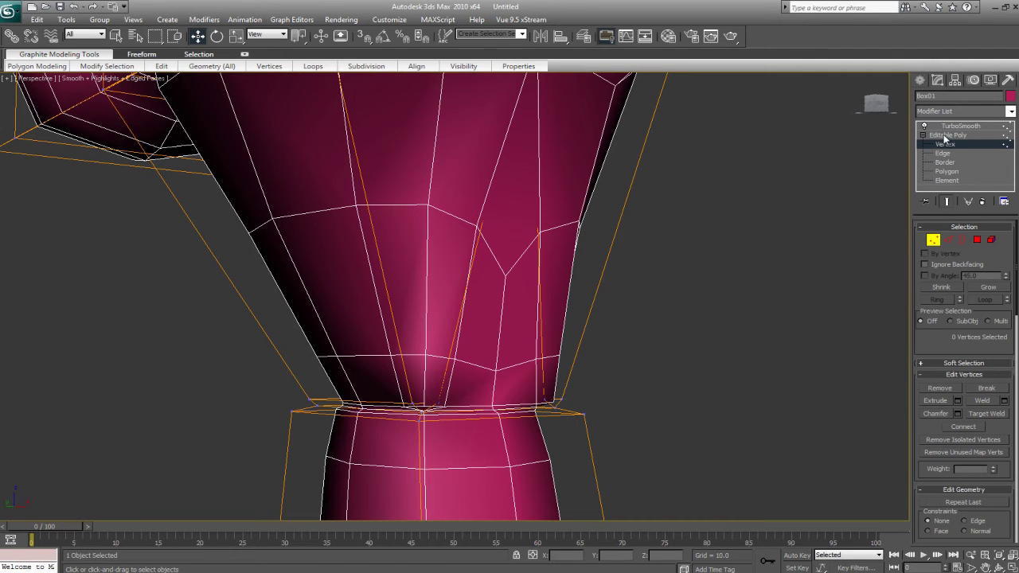
{"action": "left_click", "coordinate": [945, 203]}
{"action": "scroll", "coordinate": [590, 346], "scroll_direction": "up", "scroll_amount": 3}
{"action": "middle_click_drag", "start_coordinate": [438, 248], "coordinate": [480, 366]}
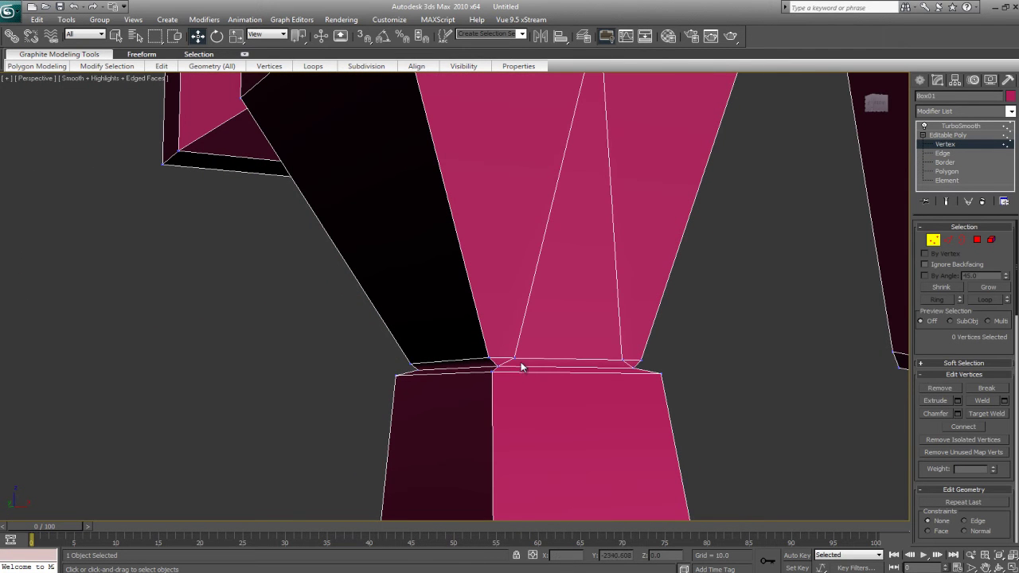
{"action": "left_click", "coordinate": [513, 359]}
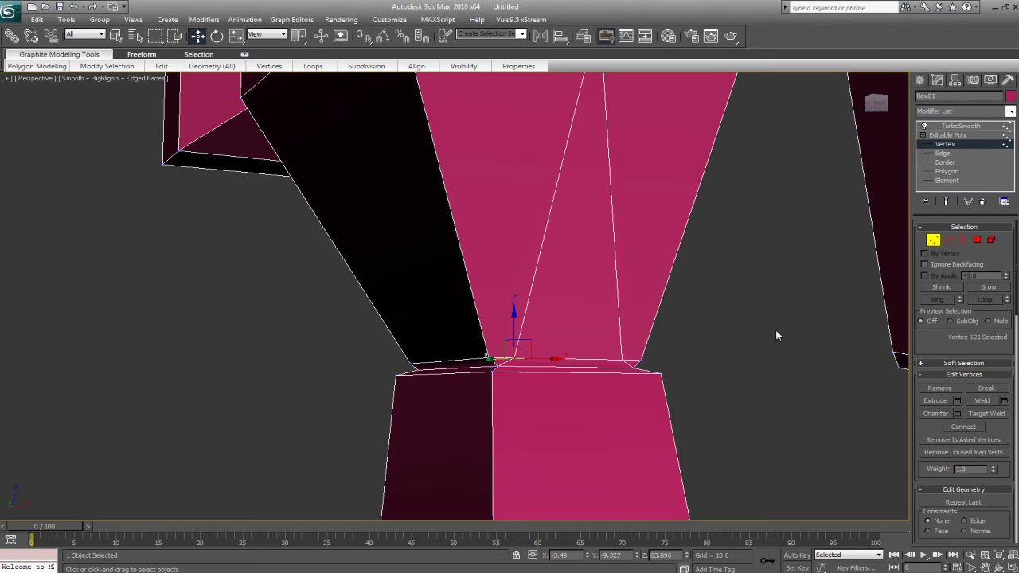
{"action": "left_click", "coordinate": [776, 280]}
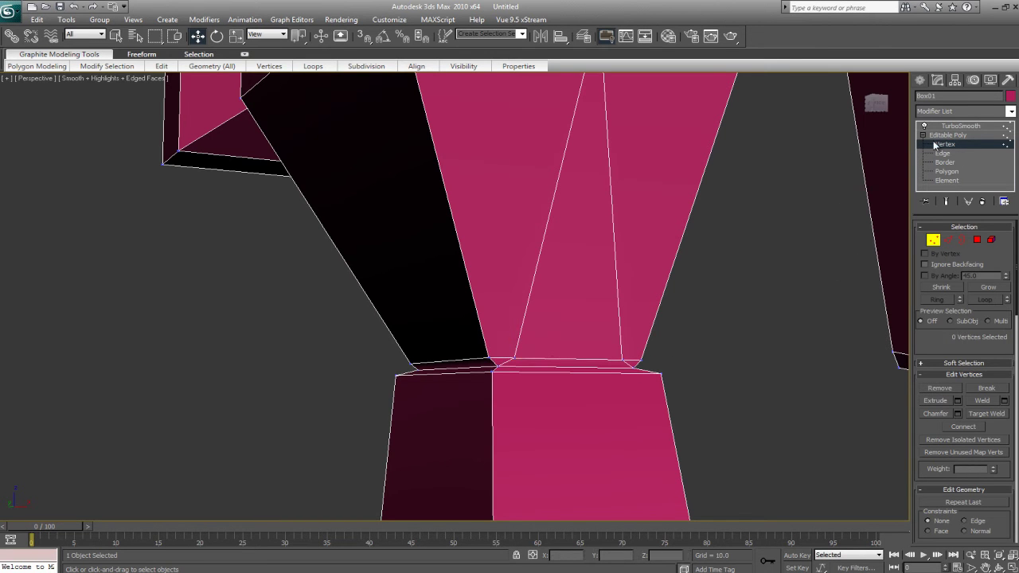
Step: Target-weld the two inner vertices just above the neck on the claw side to their adjacent corner vertices
{"action": "left_click", "coordinate": [989, 414]}
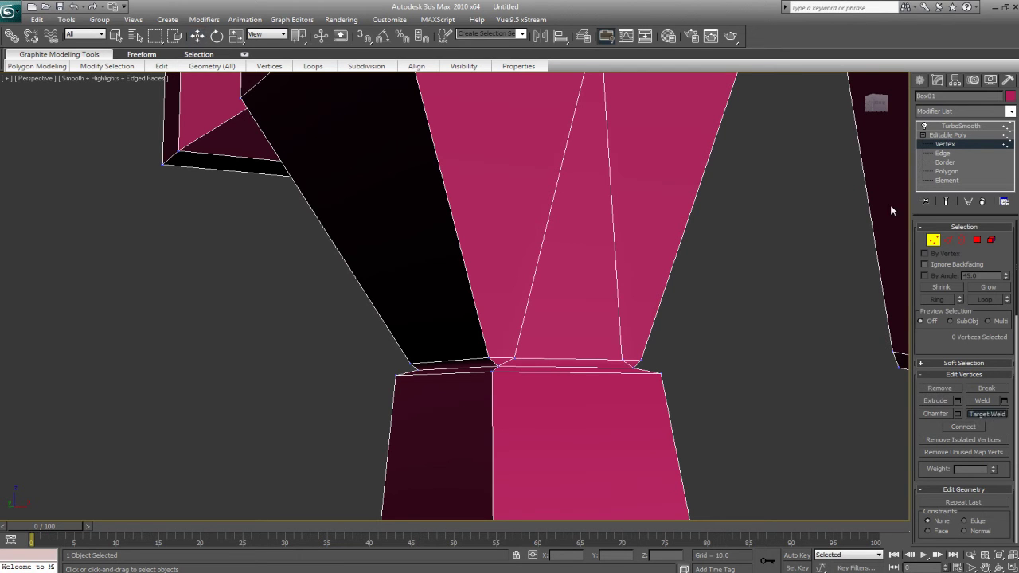
{"action": "left_click", "coordinate": [623, 359]}
{"action": "left_click", "coordinate": [640, 363]}
{"action": "middle_click_drag", "start_coordinate": [615, 394], "coordinate": [662, 373]}
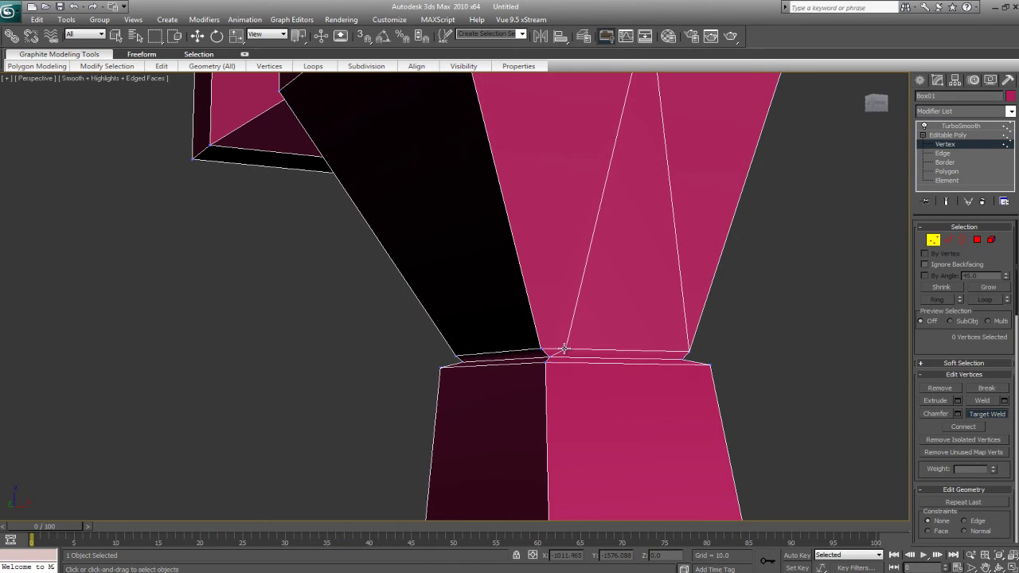
{"action": "left_click", "coordinate": [565, 348]}
{"action": "left_click", "coordinate": [542, 349]}
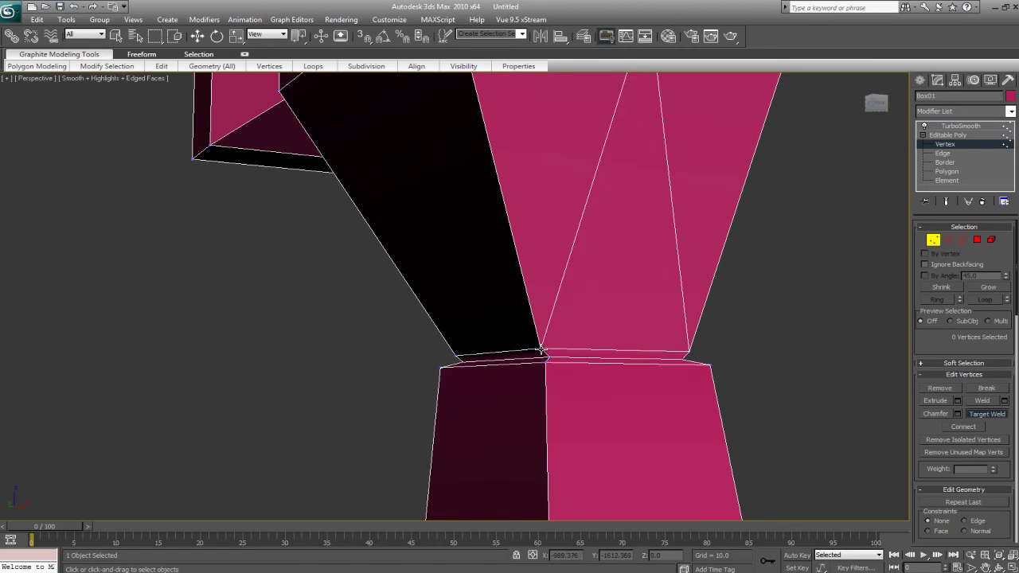
{"action": "mouse_move", "coordinate": [515, 393]}
{"action": "middle_mouse_down", "text": "alt"}
{"action": "mouse_move", "coordinate": [548, 391]}
{"action": "mouse_move", "coordinate": [496, 382]}
{"action": "mouse_move", "coordinate": [428, 390]}
{"action": "mouse_move", "coordinate": [517, 381]}
{"action": "mouse_move", "coordinate": [484, 376]}
{"action": "mouse_move", "coordinate": [292, 379]}
{"action": "middle_mouse_up", "text": "alt"}
{"action": "mouse_move", "coordinate": [622, 396]}
{"action": "middle_mouse_down", "text": "alt"}
{"action": "mouse_move", "coordinate": [542, 396]}
{"action": "mouse_move", "coordinate": [682, 405]}
{"action": "mouse_move", "coordinate": [645, 388]}
{"action": "middle_mouse_up", "text": "alt"}
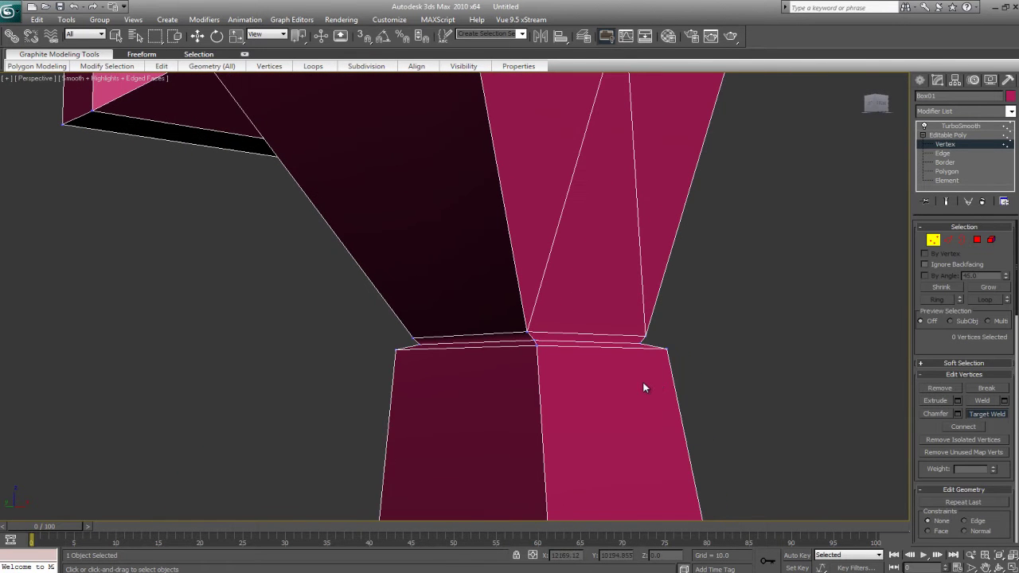
{"action": "right_click", "coordinate": [775, 381]}
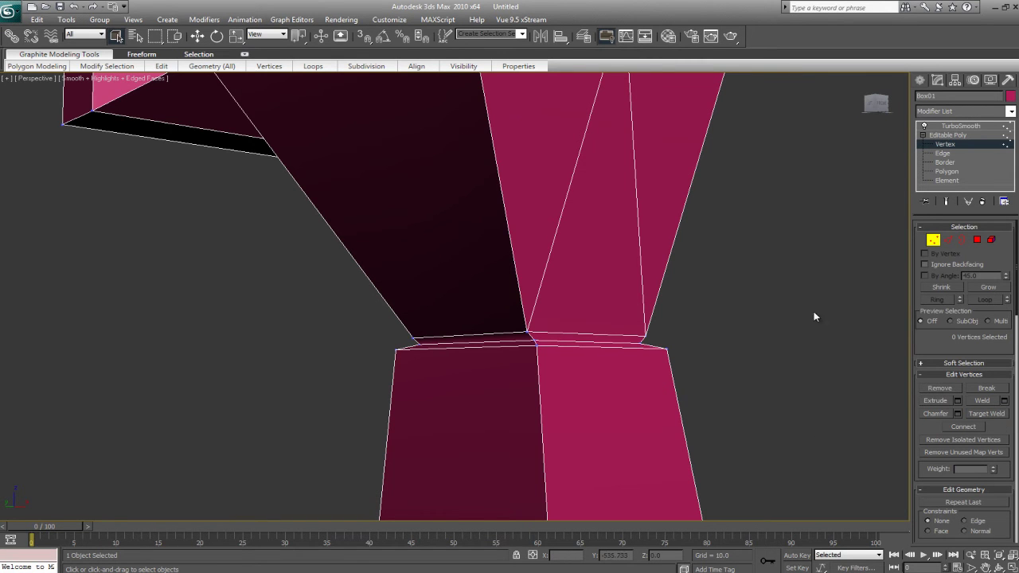
Step: Show the smoothed end result without edged faces and examine the neck and the recess on top of the head
{"action": "scroll", "coordinate": [760, 348], "scroll_direction": "down", "scroll_amount": 5}
{"action": "middle_click_drag", "start_coordinate": [613, 339], "coordinate": [685, 347], "text": "alt"}
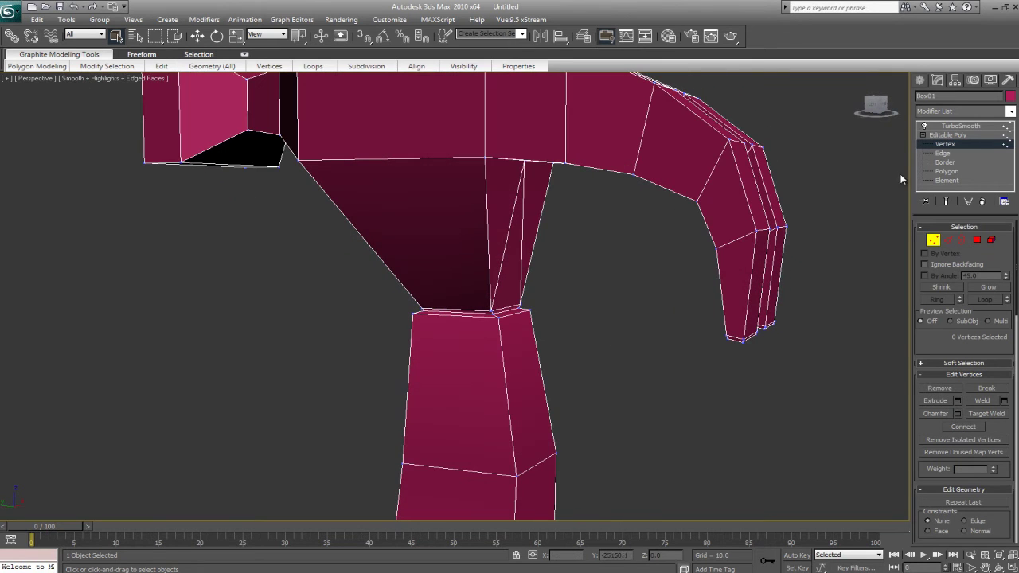
{"action": "left_click", "coordinate": [948, 202]}
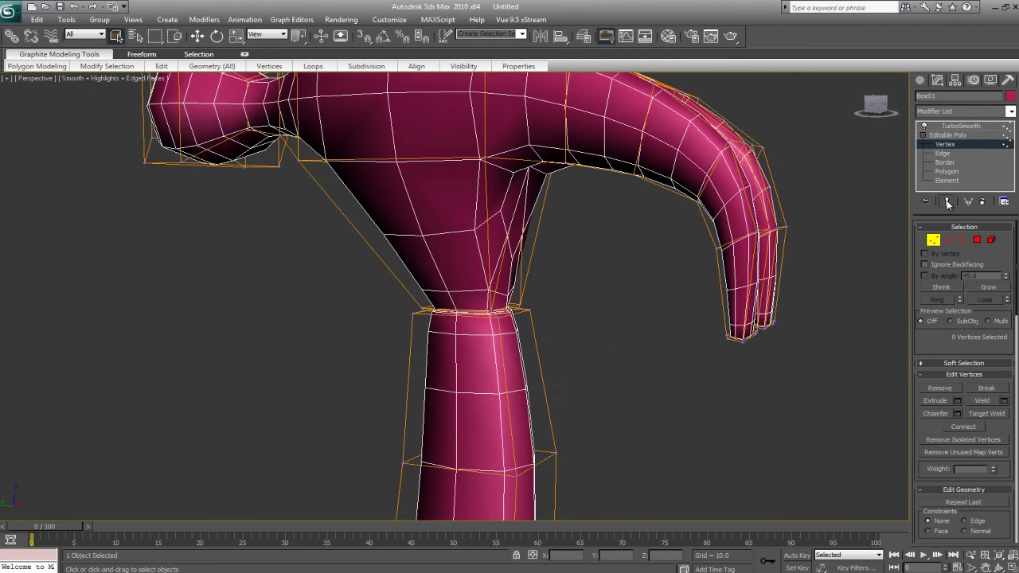
{"action": "key", "text": "F4"}
{"action": "middle_click_drag", "start_coordinate": [604, 341], "coordinate": [552, 374], "text": "alt"}
{"action": "middle_click_drag", "start_coordinate": [443, 280], "coordinate": [585, 307]}
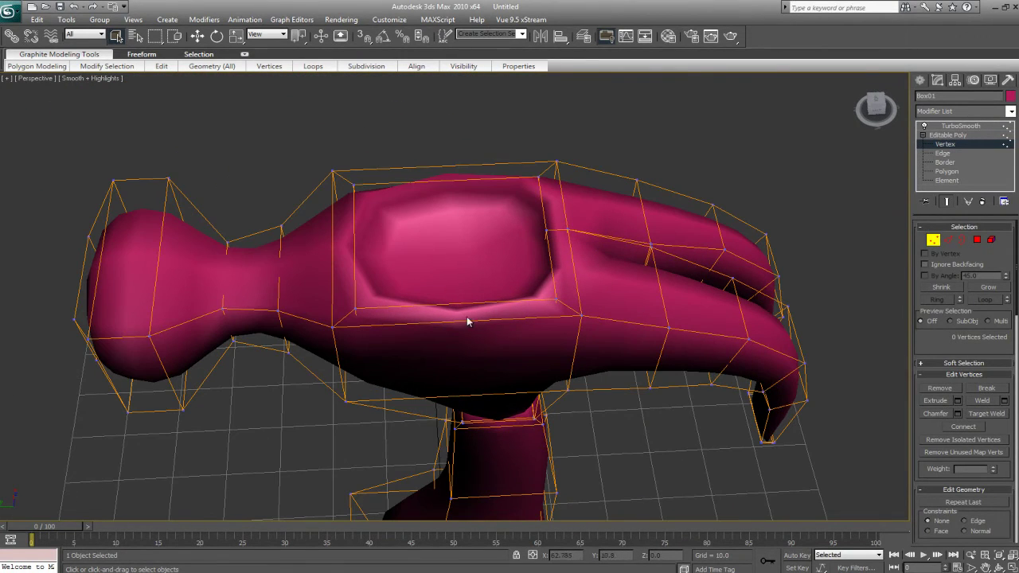
Step: Select the floor polygon of the recess on top of the head and display the unsmoothed base mesh
{"action": "left_click", "coordinate": [947, 171]}
{"action": "left_click", "coordinate": [448, 250]}
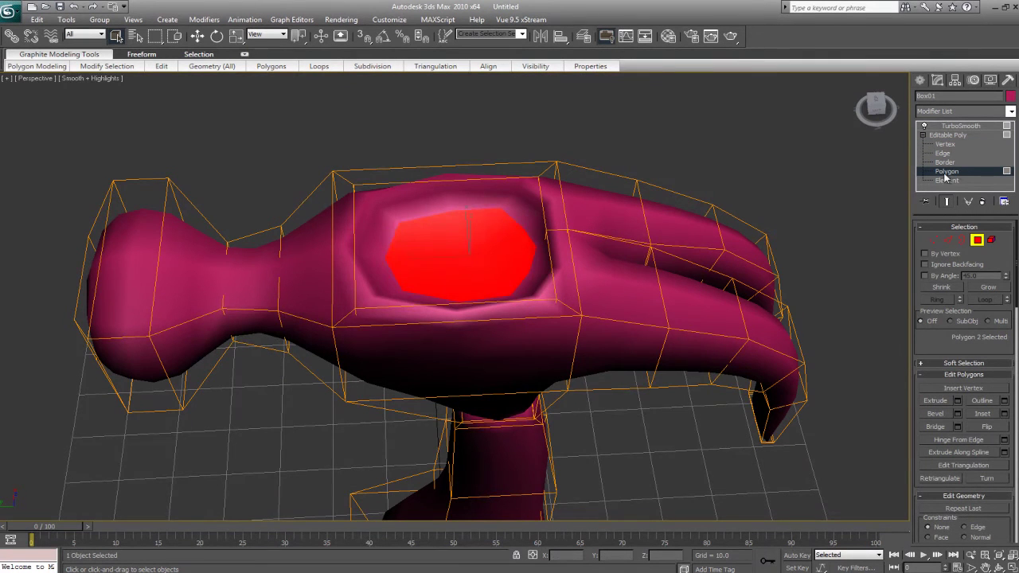
{"action": "middle_click_drag", "start_coordinate": [822, 216], "coordinate": [441, 333], "text": "alt"}
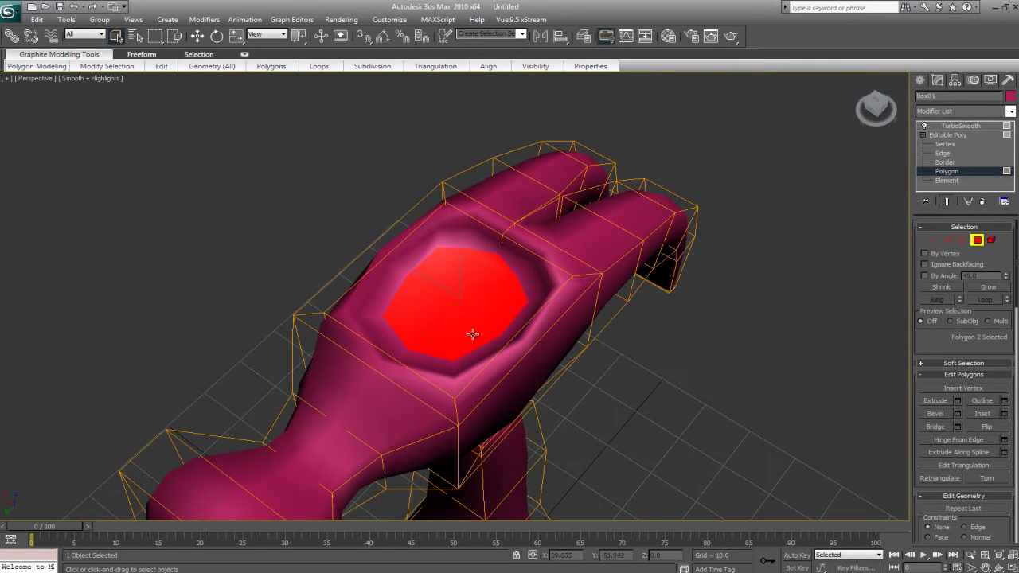
{"action": "middle_click_drag", "start_coordinate": [447, 264], "coordinate": [461, 301]}
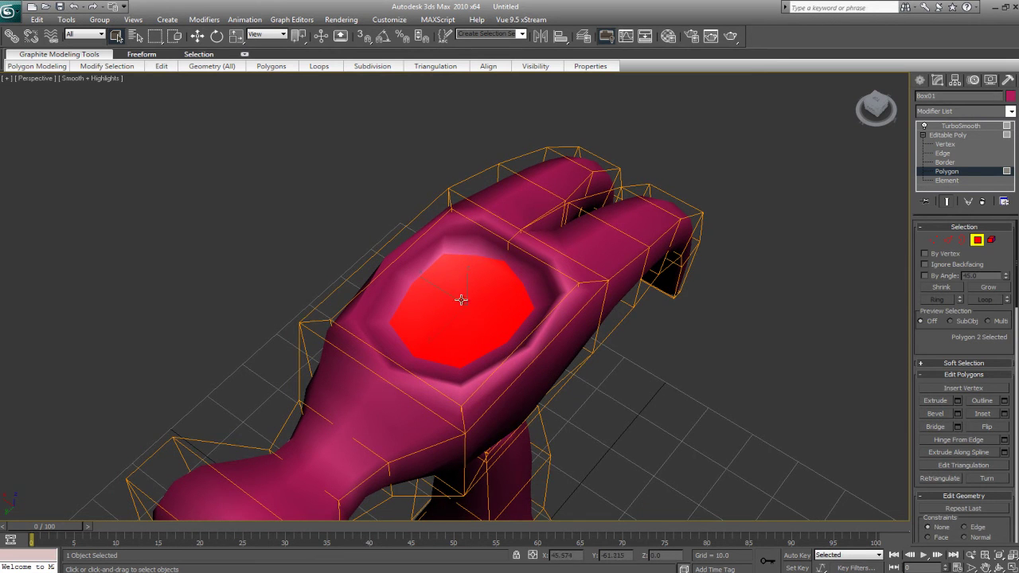
{"action": "left_click", "coordinate": [947, 202]}
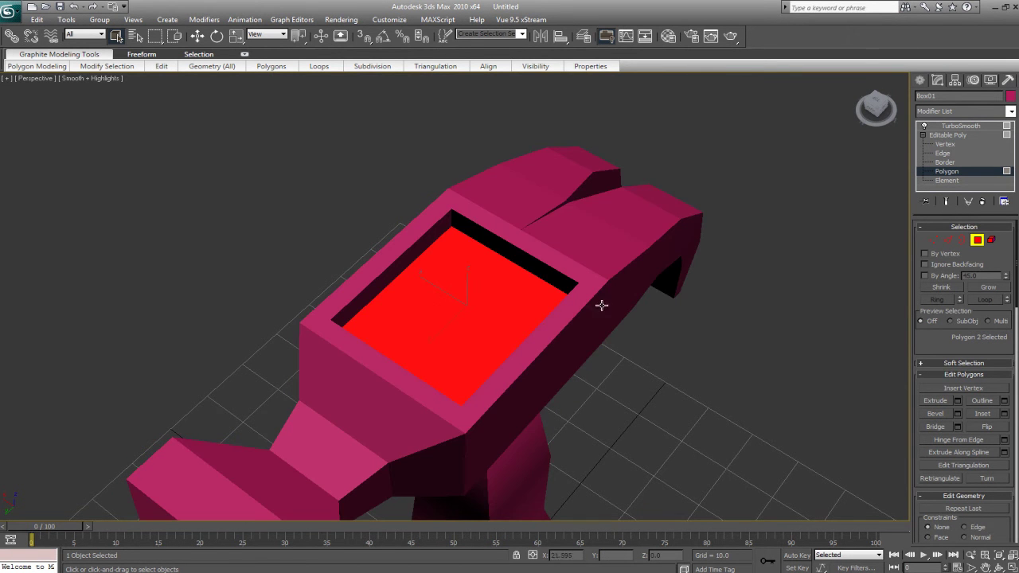
{"action": "middle_click_drag", "start_coordinate": [670, 355], "coordinate": [375, 218], "text": "alt"}
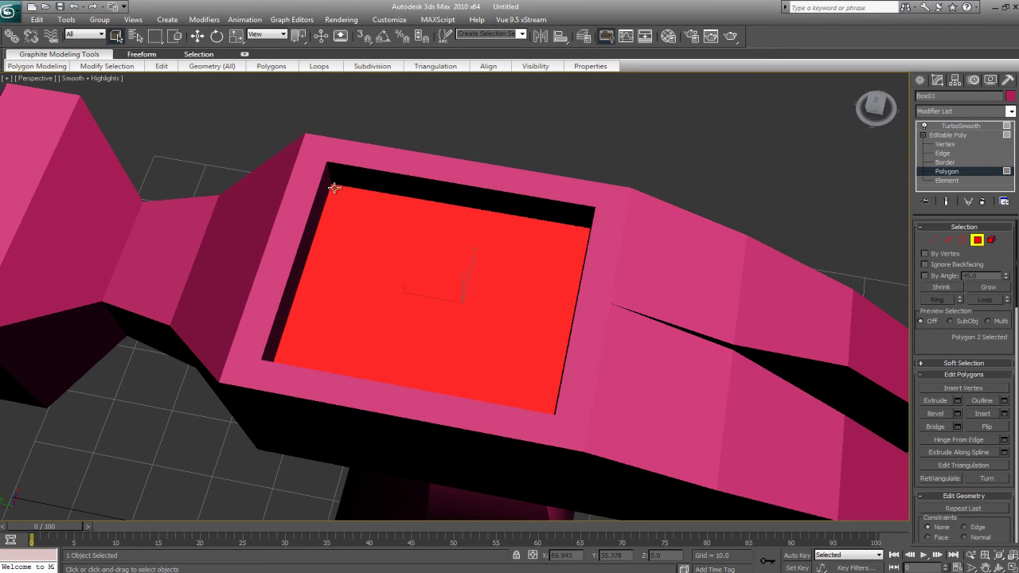
Step: Inset the recess floor polygon as a group by 0.35, with edged faces shown
{"action": "left_click", "coordinate": [1005, 414]}
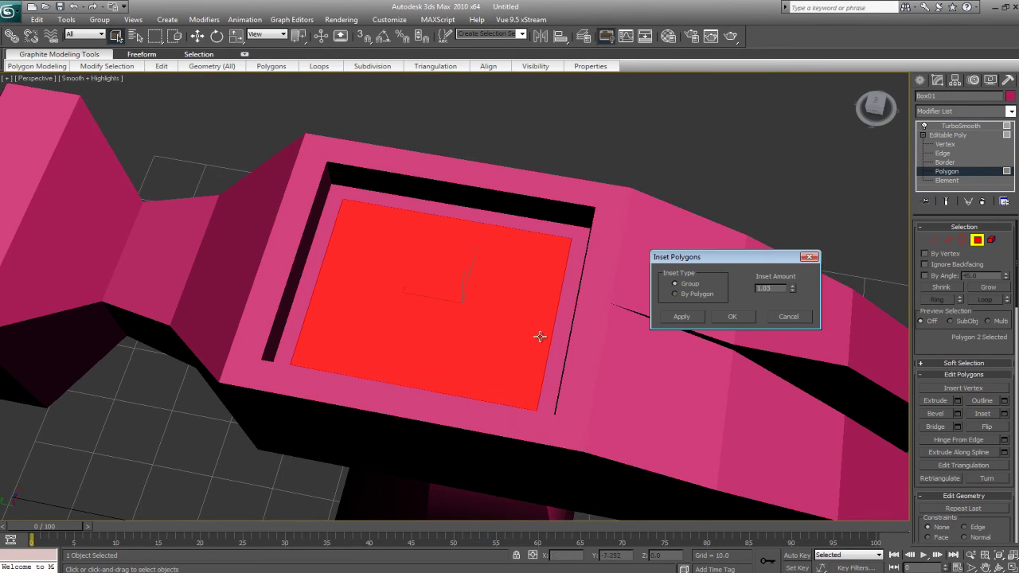
{"action": "key", "text": "F4"}
{"action": "left_click_drag", "start_coordinate": [794, 291], "coordinate": [793, 323]}
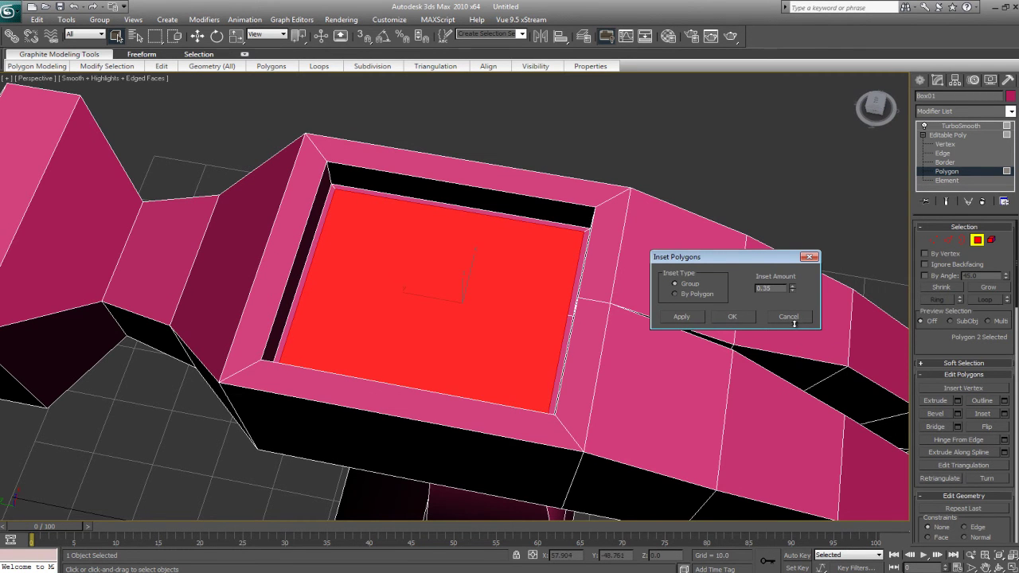
{"action": "left_click", "coordinate": [733, 316]}
Step: Select the ring of five vertical edges around the inner walls of the recess
{"action": "middle_click_drag", "start_coordinate": [692, 322], "coordinate": [721, 267], "text": "alt"}
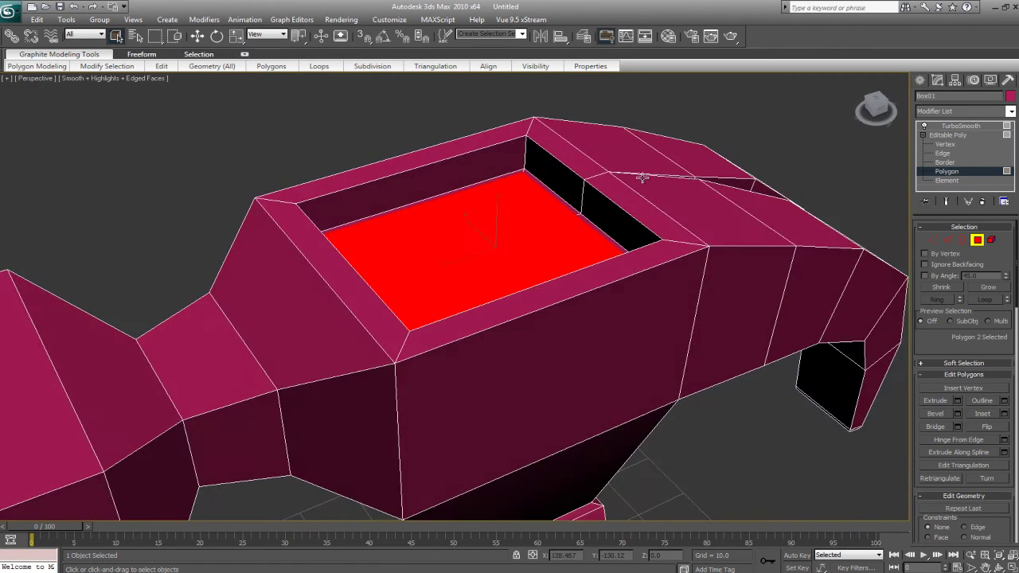
{"action": "left_click", "coordinate": [941, 153]}
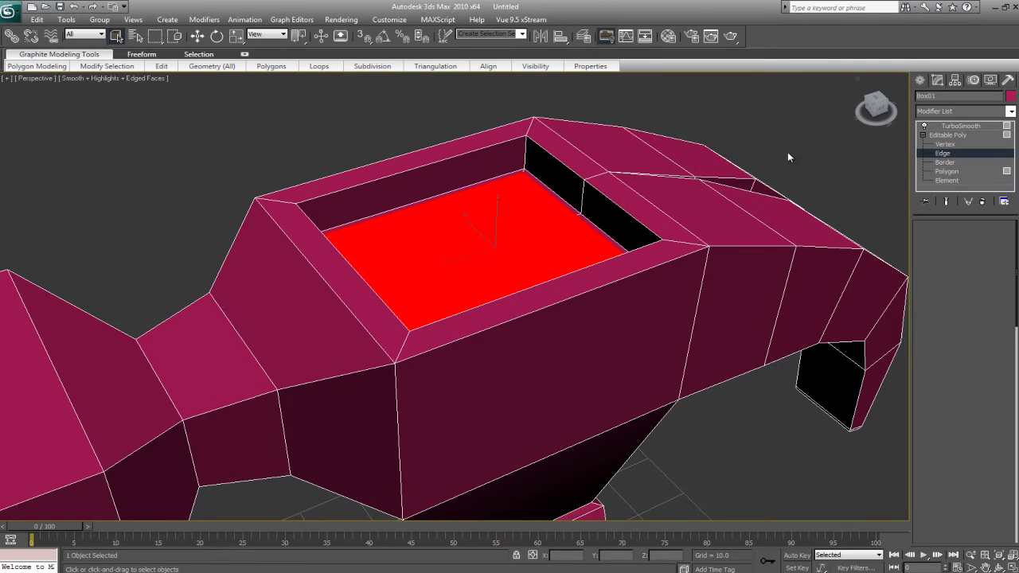
{"action": "left_click", "coordinate": [525, 155]}
{"action": "middle_click_drag", "start_coordinate": [513, 206], "coordinate": [589, 305]}
{"action": "left_click", "coordinate": [619, 204], "text": "ctrl"}
{"action": "scroll", "coordinate": [505, 298], "scroll_direction": "up", "scroll_amount": 3}
{"action": "scroll", "coordinate": [507, 296], "scroll_direction": "up", "scroll_amount": 3}
{"action": "scroll", "coordinate": [591, 302], "scroll_direction": "down", "scroll_amount": 3}
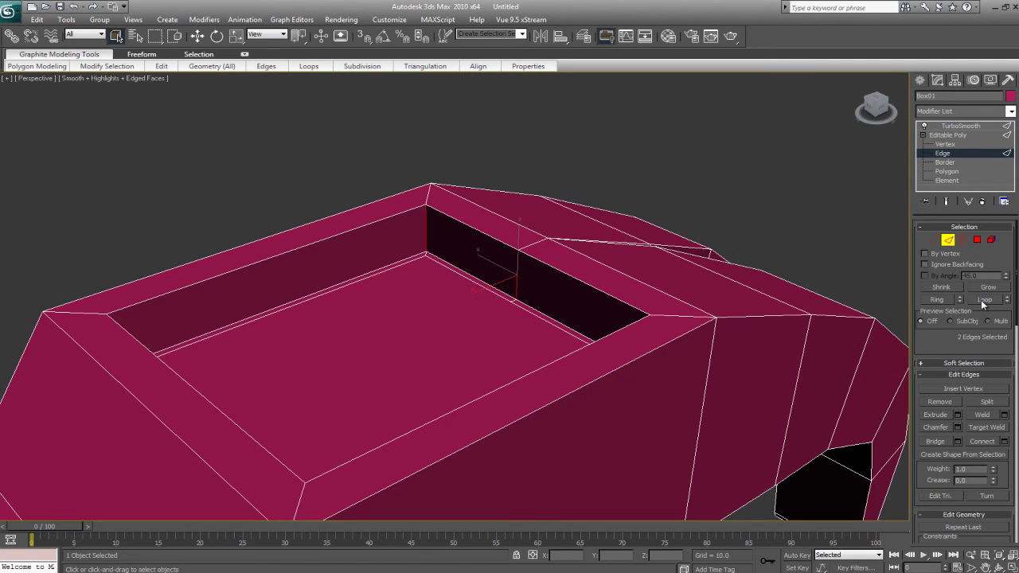
{"action": "left_click", "coordinate": [939, 299]}
{"action": "middle_click_drag", "start_coordinate": [746, 306], "coordinate": [937, 311], "text": "alt"}
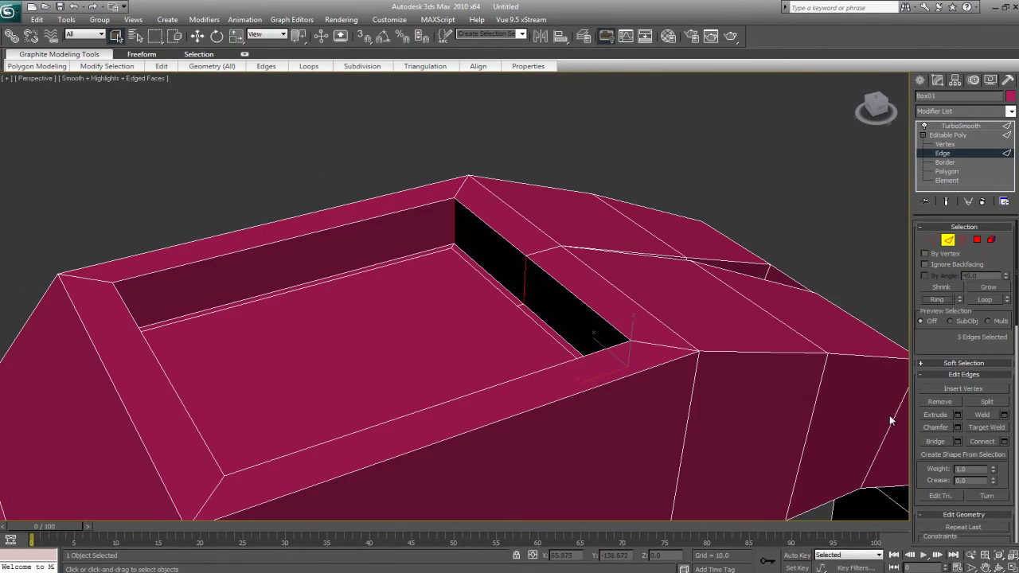
Step: Connect the recess's five vertical edges with two segments, pinch 81 and slide 0
{"action": "left_click", "coordinate": [1004, 442]}
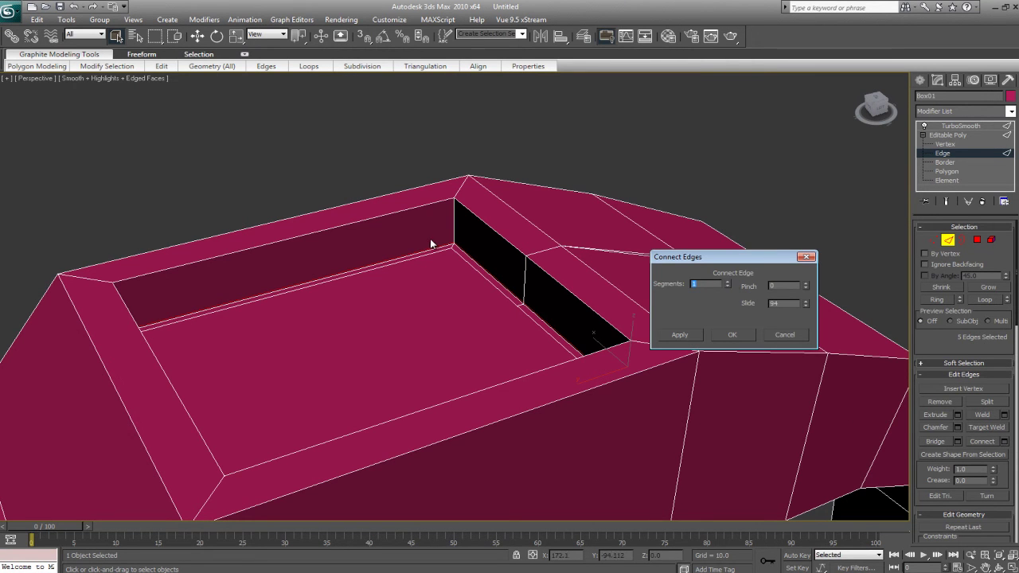
{"action": "left_click", "coordinate": [728, 283]}
{"action": "type", "text": "0"}
{"action": "left_click_drag", "start_coordinate": [806, 289], "coordinate": [818, 203]}
{"action": "left_click", "coordinate": [711, 367]}
{"action": "left_click", "coordinate": [721, 334]}
{"action": "middle_click_drag", "start_coordinate": [507, 270], "coordinate": [507, 268]}
{"action": "left_click", "coordinate": [508, 268]}
{"action": "left_click", "coordinate": [524, 275]}
{"action": "key", "text": "alt+r"}
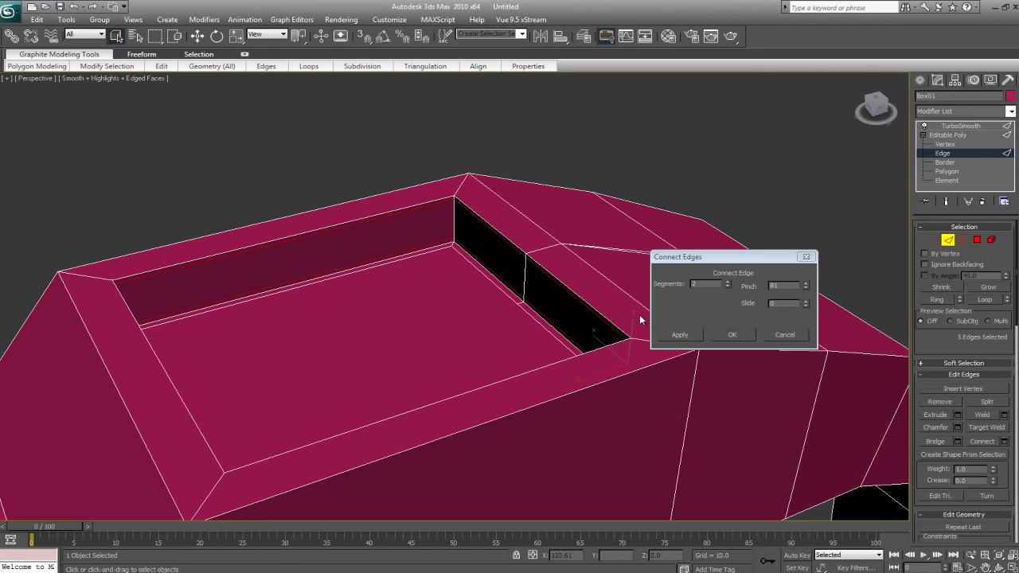
{"action": "left_click", "coordinate": [732, 336]}
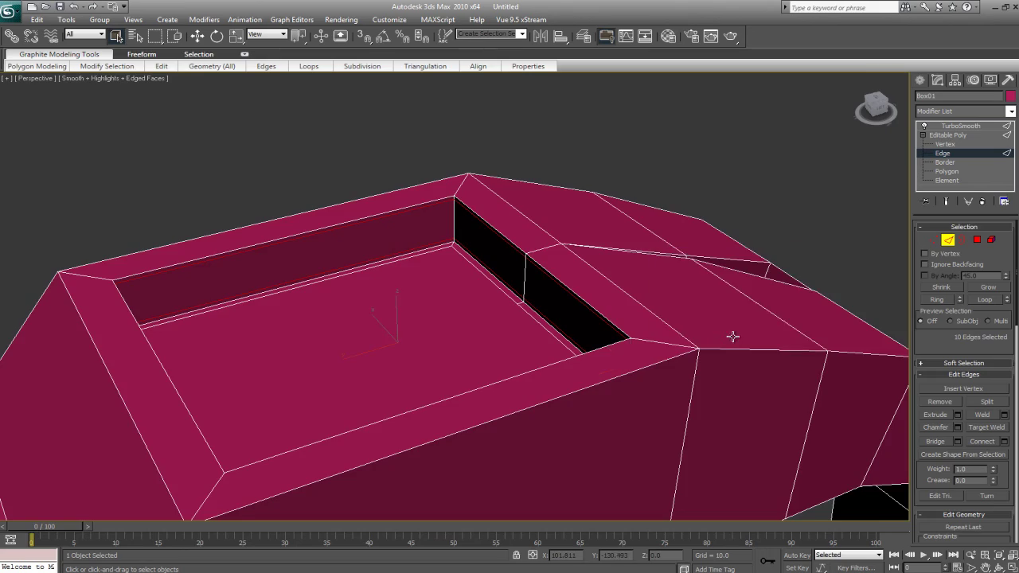
{"action": "scroll", "coordinate": [605, 268], "scroll_direction": "down", "scroll_amount": 4}
{"action": "middle_click_drag", "start_coordinate": [607, 275], "coordinate": [529, 268], "text": "alt"}
{"action": "scroll", "coordinate": [442, 263], "scroll_direction": "up", "scroll_amount": 3}
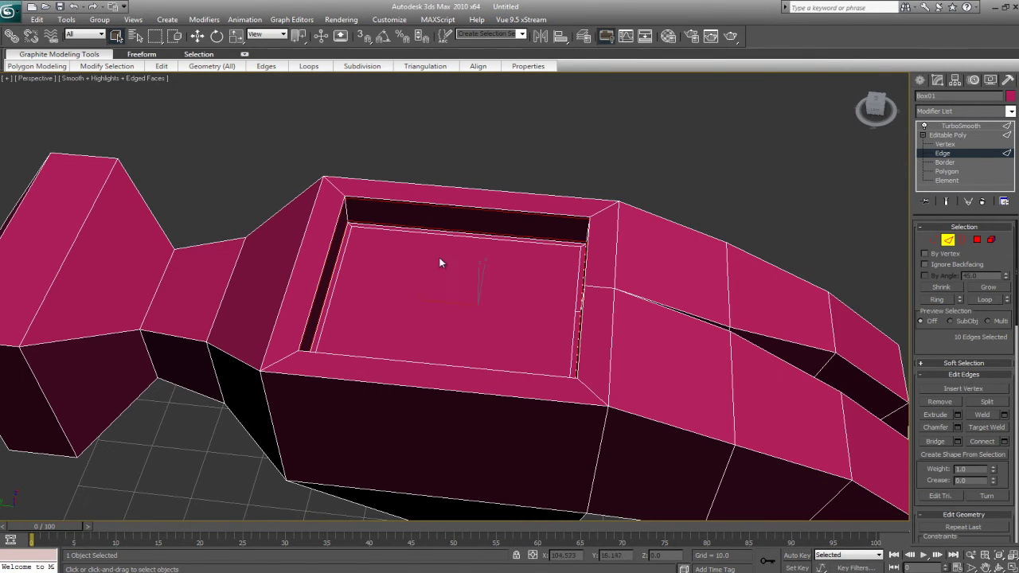
{"action": "middle_click_drag", "start_coordinate": [496, 364], "coordinate": [703, 269], "text": "alt"}
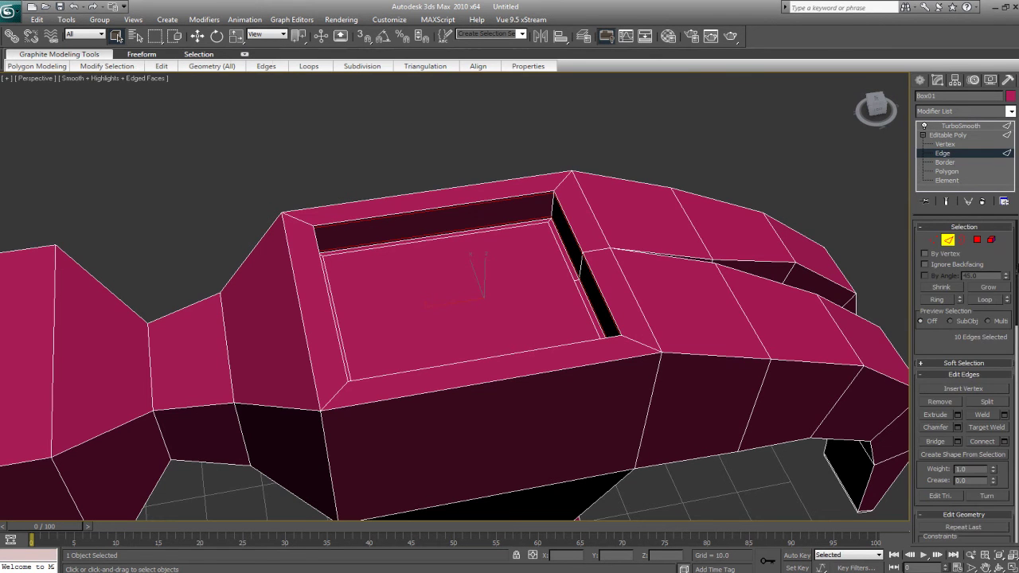
Step: Cut a supporting edge along the claw-side rim of the head recess, from the near corner past the centre edge to the far corner
{"action": "left_click_drag", "start_coordinate": [1016, 271], "coordinate": [1016, 353]}
{"action": "left_click", "coordinate": [987, 395]}
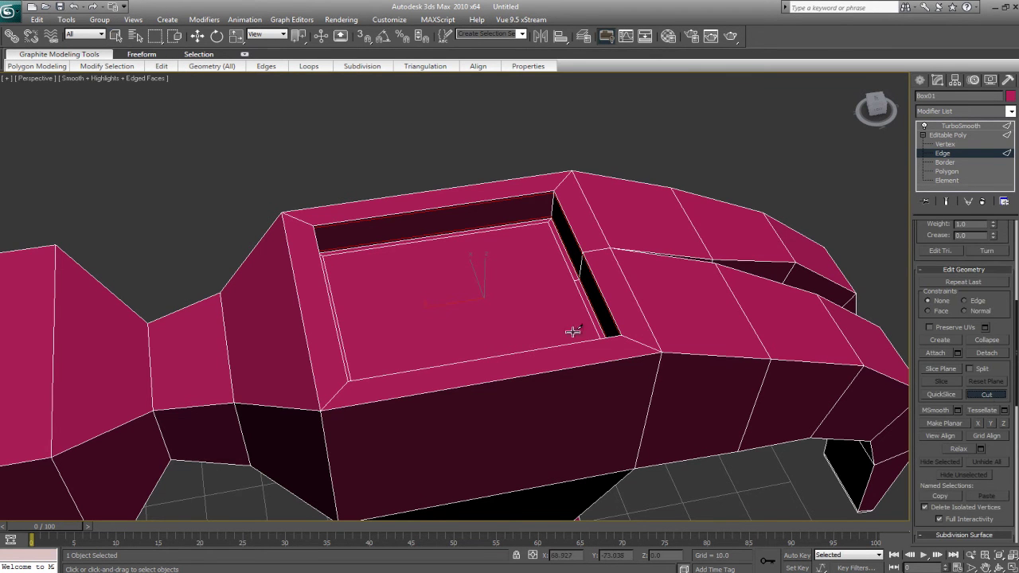
{"action": "scroll", "coordinate": [445, 350], "scroll_direction": "up", "scroll_amount": 8}
{"action": "middle_click_drag", "start_coordinate": [527, 348], "coordinate": [453, 361], "text": "alt"}
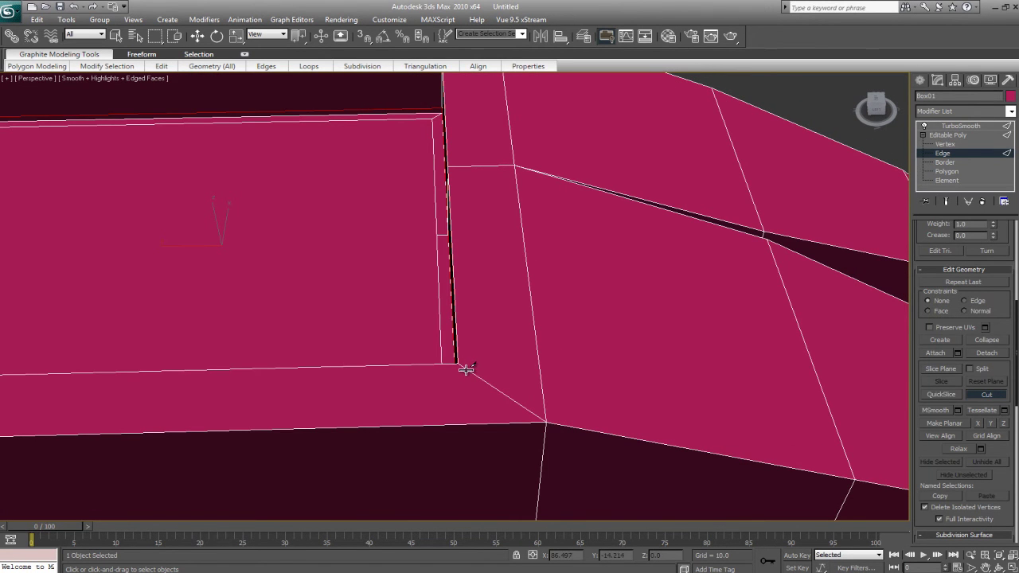
{"action": "left_click", "coordinate": [466, 368]}
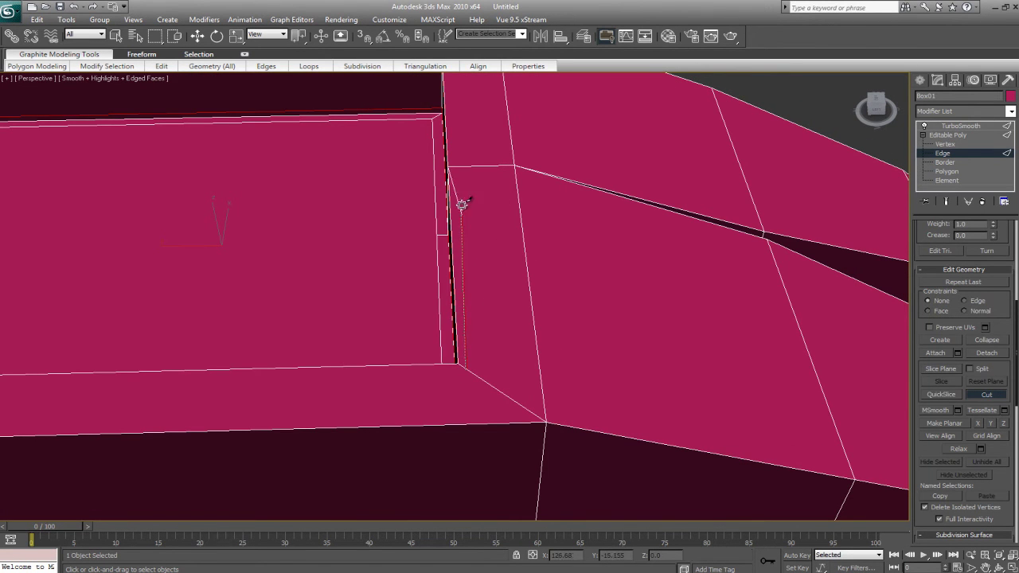
{"action": "left_click", "coordinate": [453, 165]}
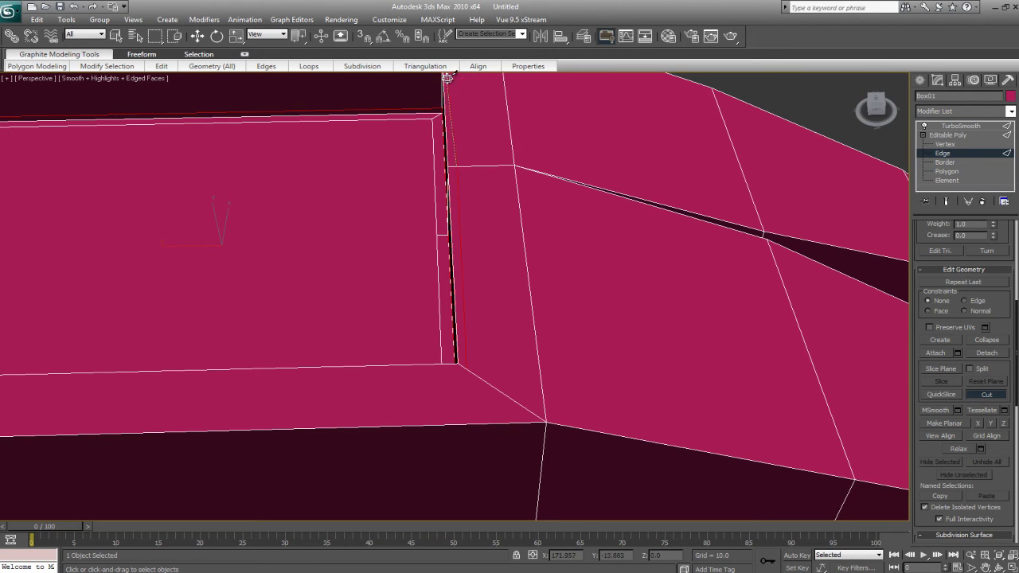
{"action": "middle_click_drag", "start_coordinate": [457, 107], "coordinate": [443, 203]}
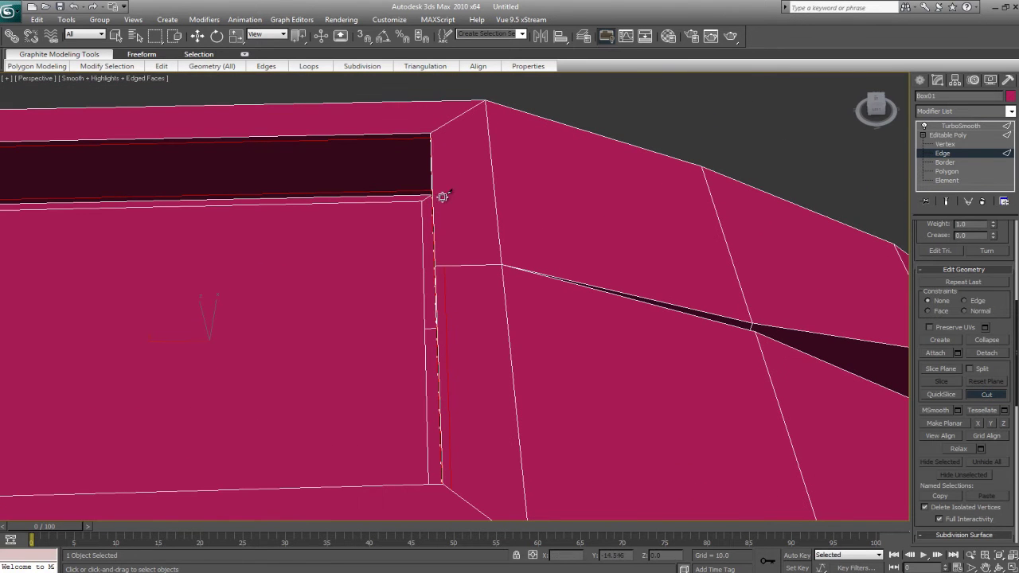
{"action": "left_click", "coordinate": [445, 265]}
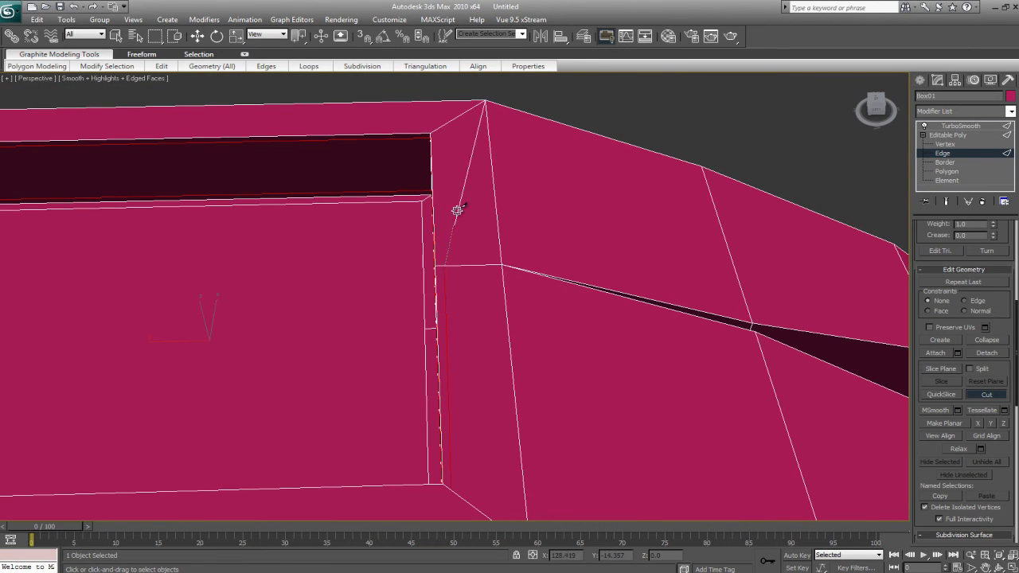
{"action": "left_click", "coordinate": [440, 127]}
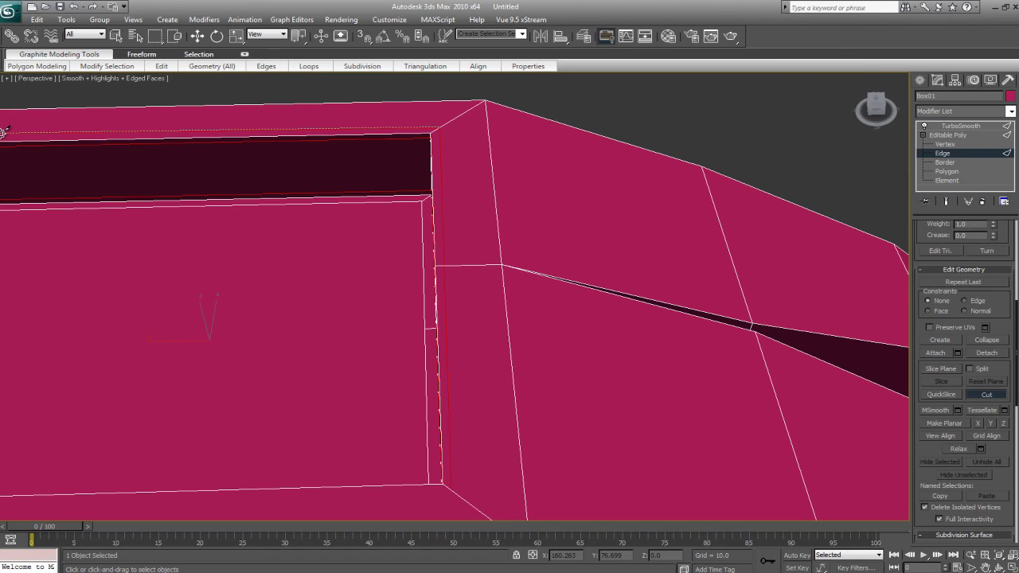
Step: Continue the cut along the recess's far rim and down its striking-face side to the near corner
{"action": "key", "text": "i"}
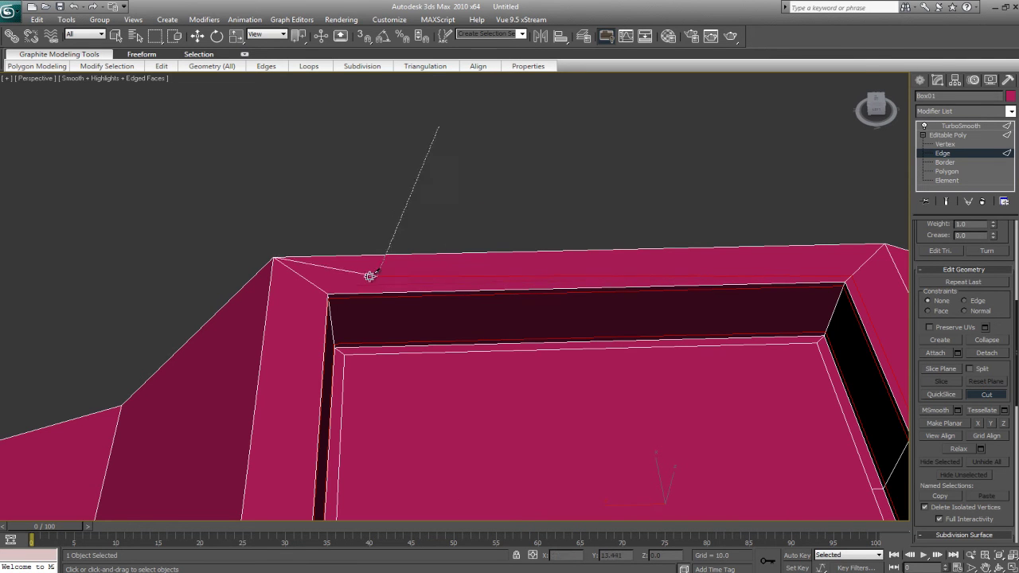
{"action": "left_click", "coordinate": [317, 291]}
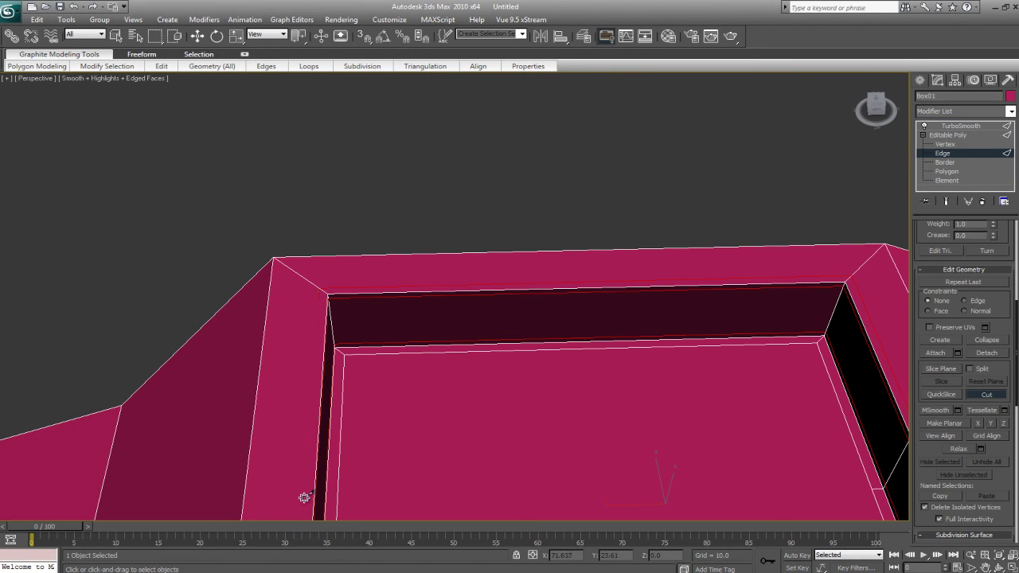
{"action": "scroll", "coordinate": [318, 493], "scroll_direction": "down", "scroll_amount": 4}
{"action": "scroll", "coordinate": [386, 434], "scroll_direction": "up", "scroll_amount": 3}
{"action": "scroll", "coordinate": [422, 276], "scroll_direction": "up", "scroll_amount": 2}
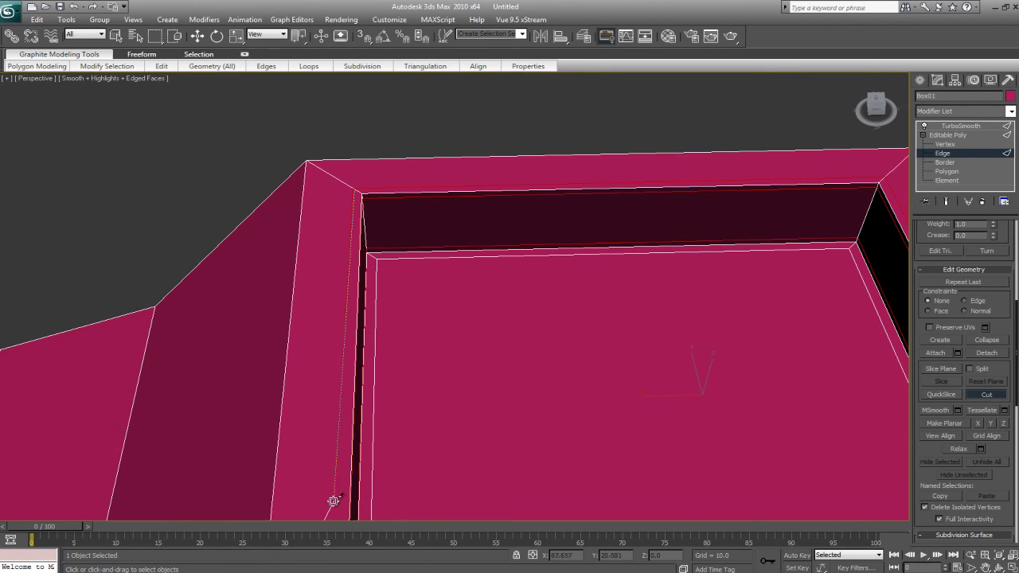
{"action": "key", "text": "i"}
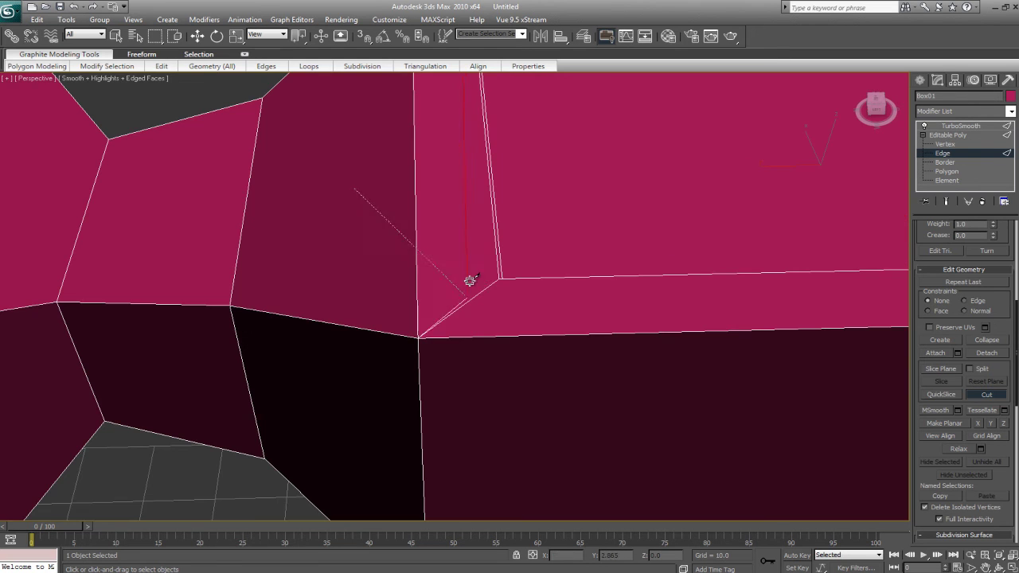
{"action": "left_click", "coordinate": [487, 286]}
Step: Close the supporting cut along the near rim of the recess at its starting corner and finish cutting
{"action": "key", "text": "i"}
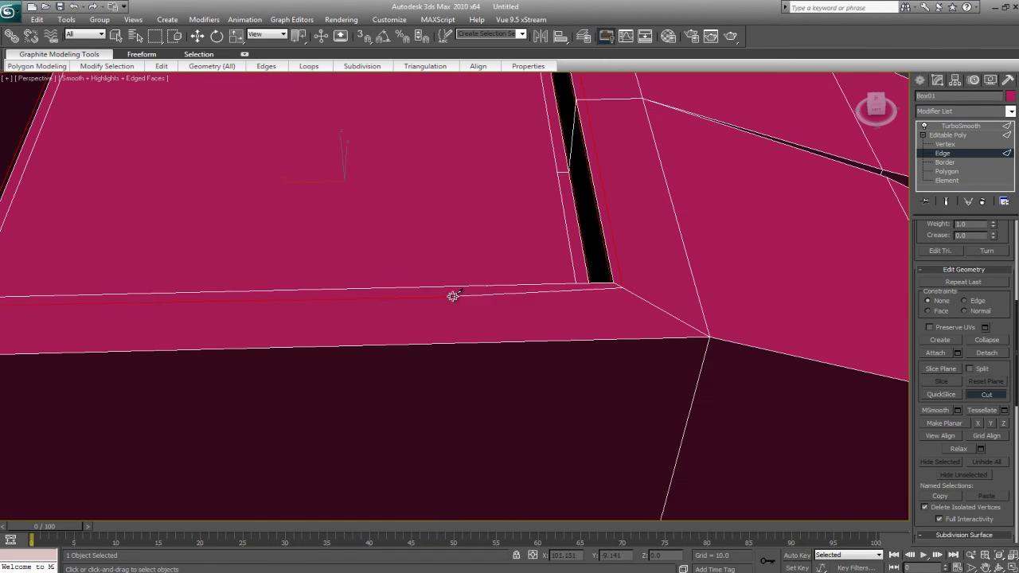
{"action": "left_click", "coordinate": [623, 287]}
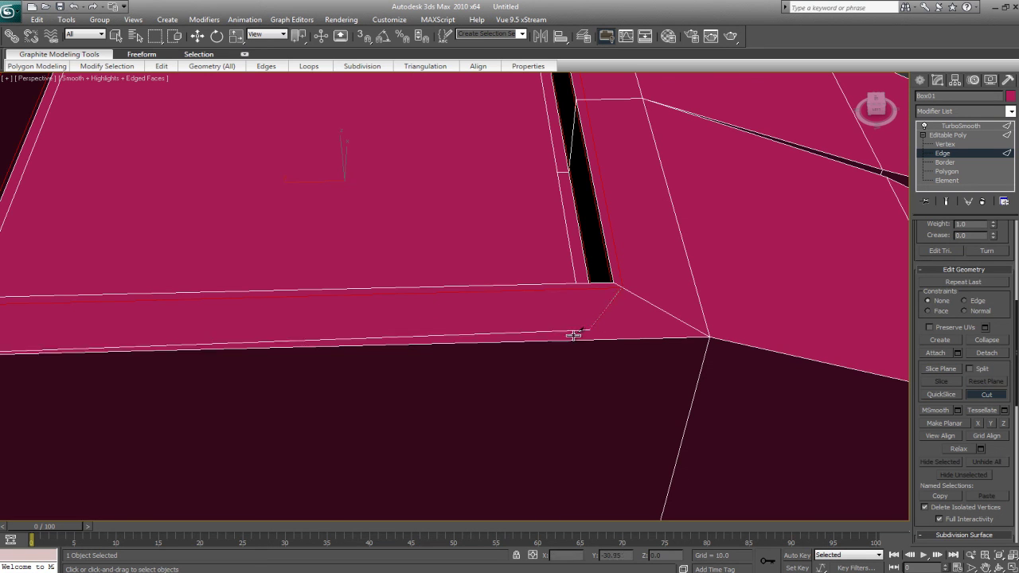
{"action": "right_click", "coordinate": [500, 316]}
{"action": "scroll", "coordinate": [533, 307], "scroll_direction": "down", "scroll_amount": 5}
{"action": "middle_click_drag", "start_coordinate": [575, 335], "coordinate": [535, 316], "text": "alt"}
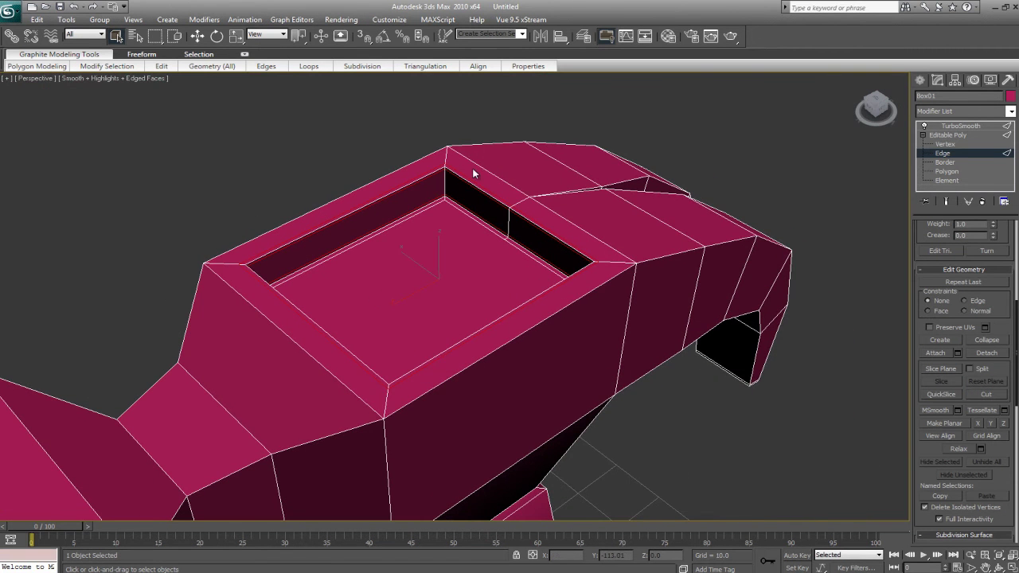
{"action": "middle_click_drag", "start_coordinate": [461, 239], "coordinate": [493, 231], "text": "alt"}
Step: Connect the ring of four edges across the striking block's thickness with two segments, pinch 76 and slide 0
{"action": "scroll", "coordinate": [421, 230], "scroll_direction": "down", "scroll_amount": 3}
{"action": "middle_click_drag", "start_coordinate": [587, 274], "coordinate": [475, 303], "text": "alt"}
{"action": "scroll", "coordinate": [968, 320], "scroll_direction": "up", "scroll_amount": 5}
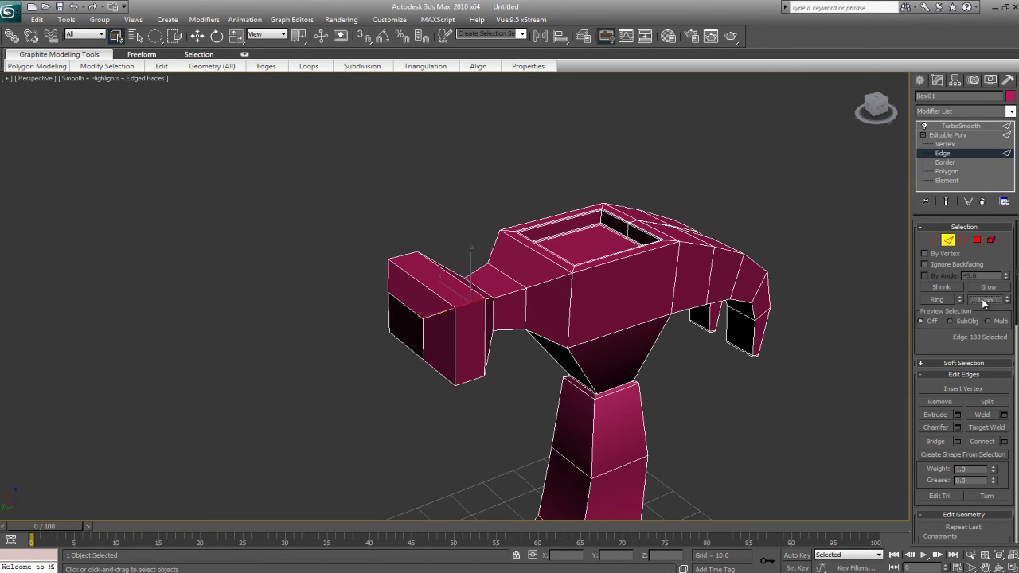
{"action": "left_click", "coordinate": [938, 300]}
{"action": "middle_click_drag", "start_coordinate": [599, 340], "coordinate": [570, 324], "text": "alt"}
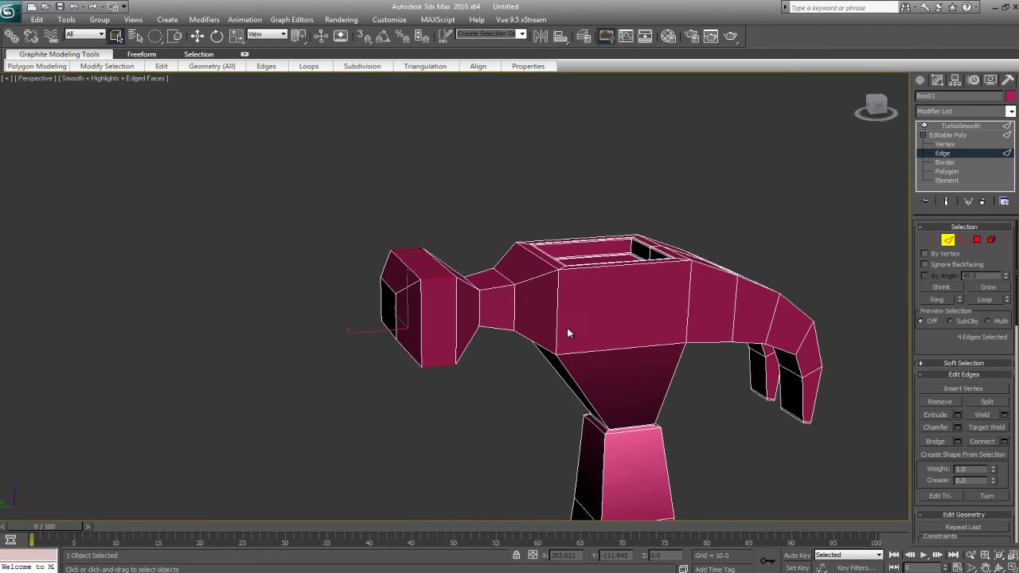
{"action": "scroll", "coordinate": [568, 333], "scroll_direction": "up", "scroll_amount": 3}
{"action": "left_click", "coordinate": [1003, 442]}
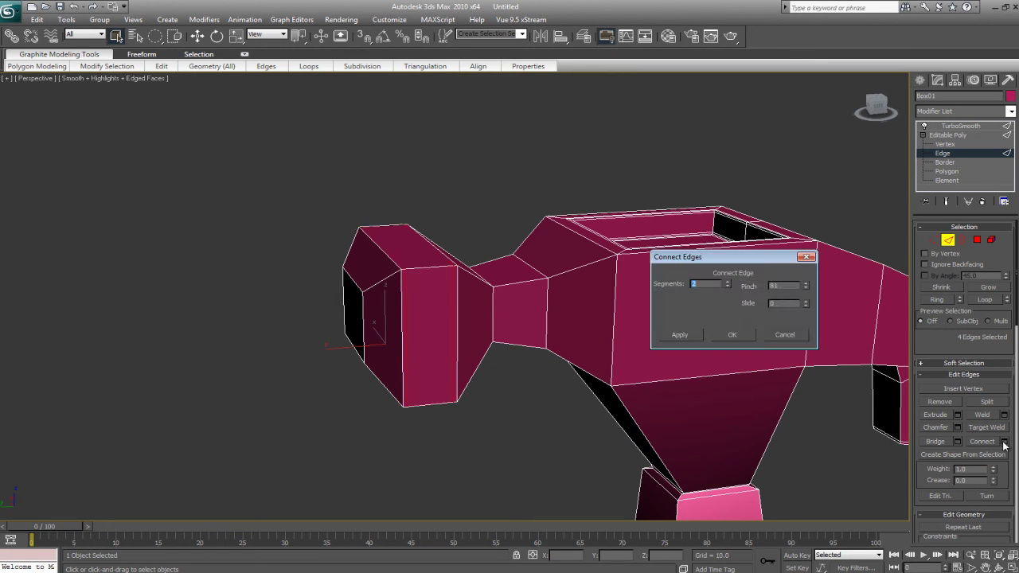
{"action": "left_click_drag", "start_coordinate": [805, 288], "coordinate": [809, 325]}
{"action": "left_click", "coordinate": [738, 335]}
Step: Connect the ring of four slanted edges around the striking face's bevel with two segments, pinch 76 and slide 0
{"action": "middle_click_drag", "start_coordinate": [618, 358], "coordinate": [403, 327], "text": "alt"}
{"action": "left_click", "coordinate": [346, 267], "text": "ctrl"}
{"action": "left_click", "coordinate": [309, 217]}
{"action": "left_click", "coordinate": [355, 254]}
{"action": "middle_click_drag", "start_coordinate": [355, 253], "coordinate": [585, 253], "text": "alt"}
{"action": "left_click", "coordinate": [937, 300]}
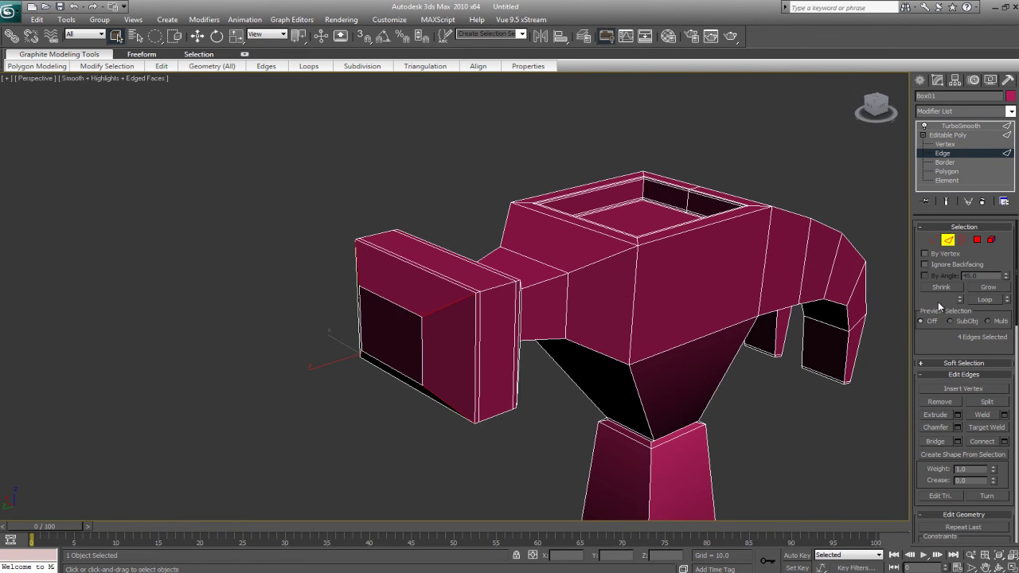
{"action": "left_click", "coordinate": [1005, 442]}
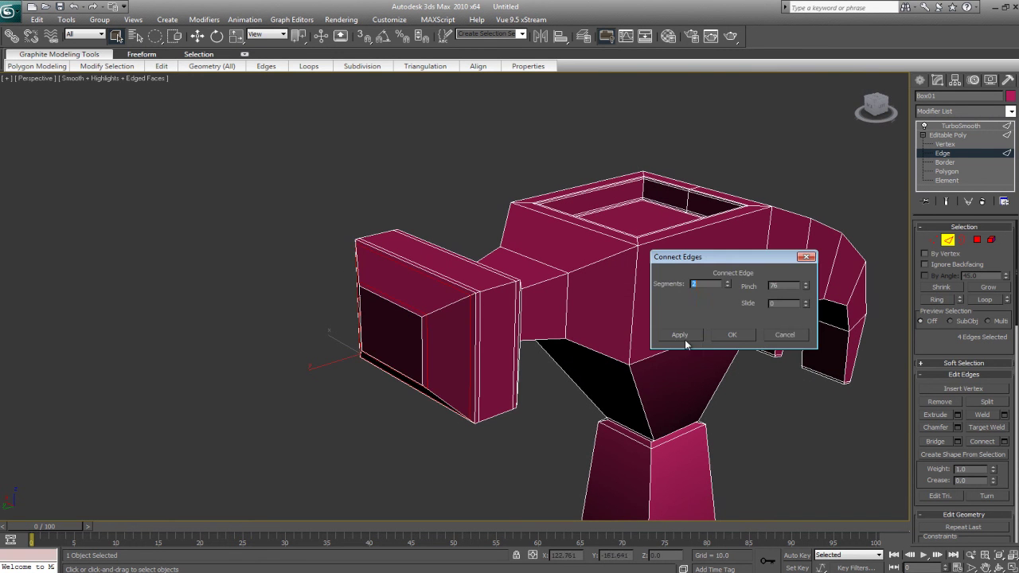
{"action": "left_click", "coordinate": [729, 334]}
Step: Display the smoothed end result of the hammer with edged faces hidden and check its shape
{"action": "middle_click_drag", "start_coordinate": [676, 321], "coordinate": [631, 310], "text": "alt"}
{"action": "scroll", "coordinate": [631, 311], "scroll_direction": "down", "scroll_amount": 5}
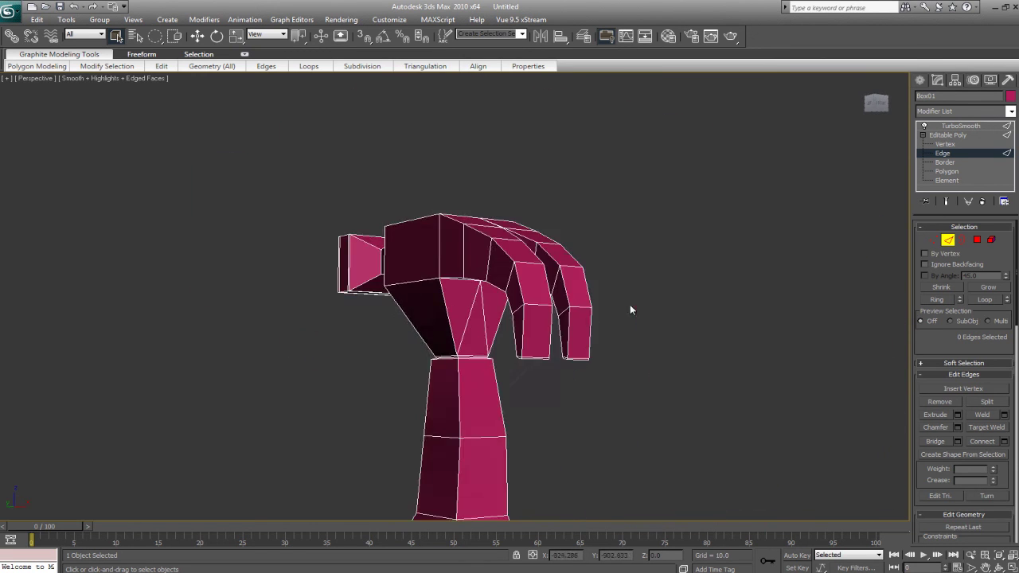
{"action": "middle_click_drag", "start_coordinate": [678, 353], "coordinate": [617, 360], "text": "alt"}
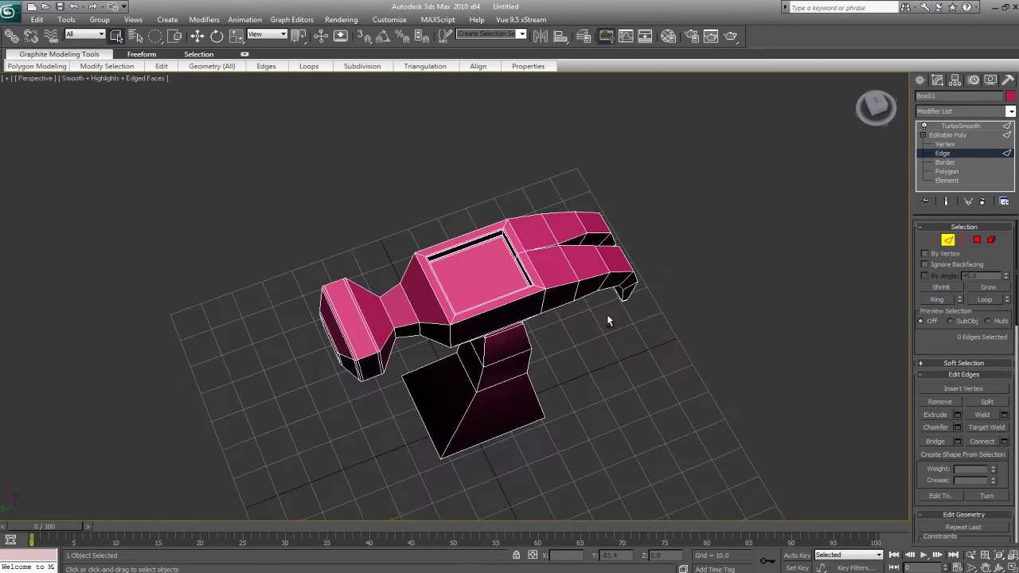
{"action": "scroll", "coordinate": [555, 352], "scroll_direction": "up", "scroll_amount": 3}
{"action": "middle_click_drag", "start_coordinate": [555, 352], "coordinate": [581, 316], "text": "alt"}
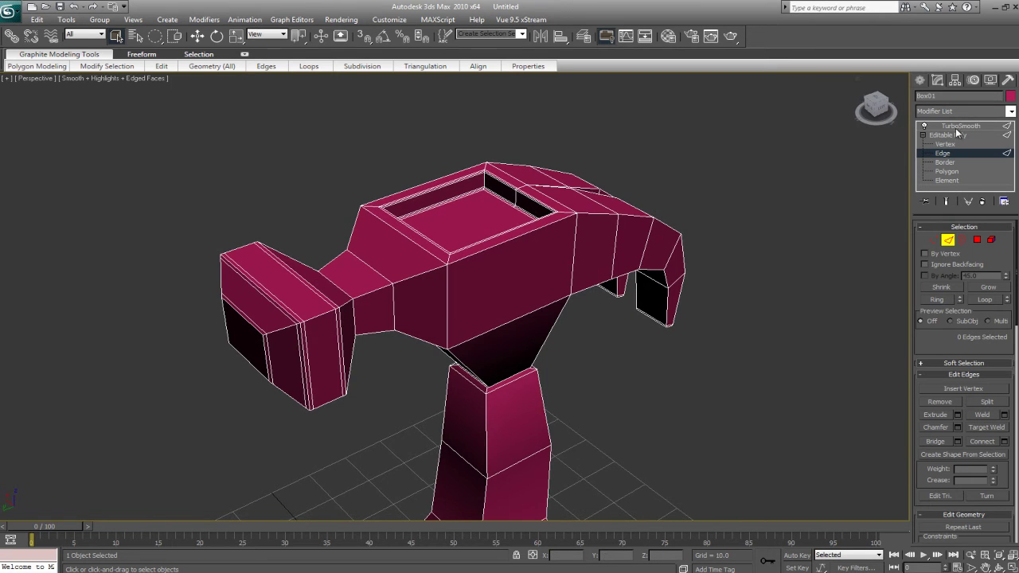
{"action": "left_click", "coordinate": [948, 202]}
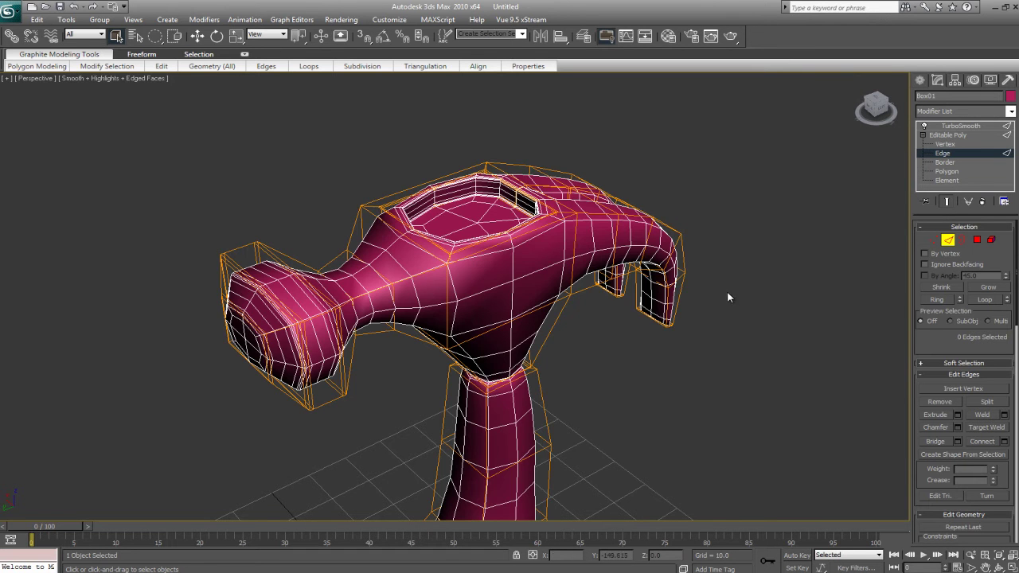
{"action": "middle_click_drag", "start_coordinate": [724, 290], "coordinate": [741, 266]}
{"action": "key", "text": "F4"}
{"action": "middle_click_drag", "start_coordinate": [685, 332], "coordinate": [685, 311]}
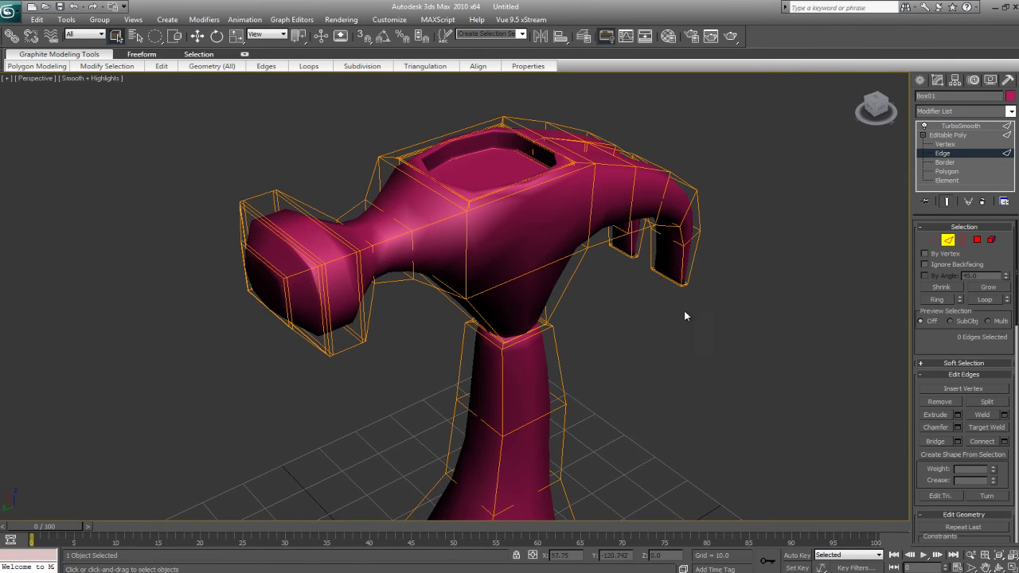
Step: Switch to the TurboSmooth level and examine the smoothed claws and neck from behind
{"action": "left_click", "coordinate": [941, 136]}
{"action": "left_click", "coordinate": [802, 240]}
{"action": "middle_click_drag", "start_coordinate": [744, 267], "coordinate": [739, 249], "text": "alt"}
{"action": "scroll", "coordinate": [661, 285], "scroll_direction": "down", "scroll_amount": 6}
{"action": "middle_click_drag", "start_coordinate": [661, 287], "coordinate": [498, 298], "text": "alt"}
{"action": "scroll", "coordinate": [505, 246], "scroll_direction": "up", "scroll_amount": 6}
{"action": "middle_click_drag", "start_coordinate": [505, 246], "coordinate": [453, 330], "text": "alt"}
{"action": "left_click", "coordinate": [398, 268]}
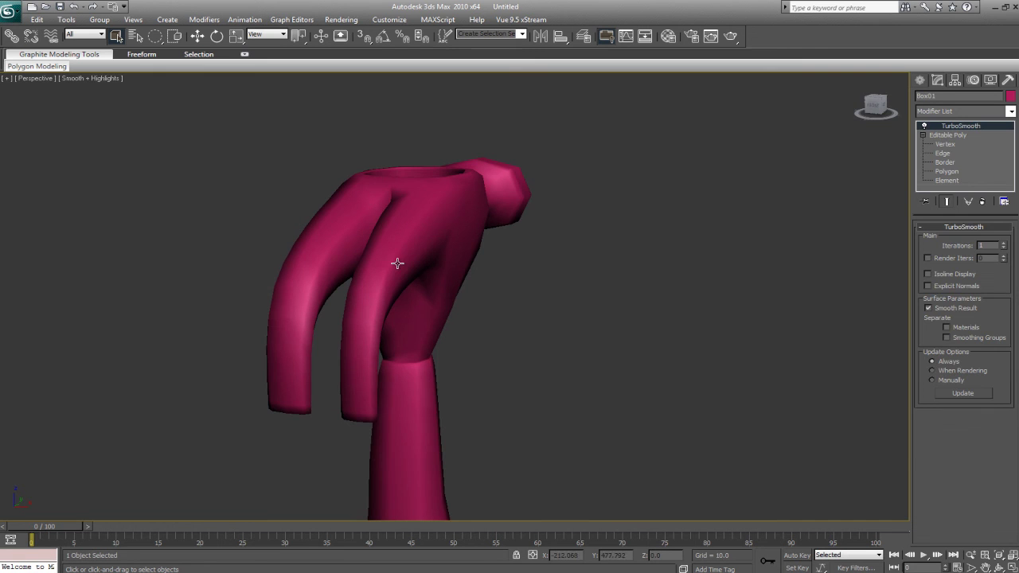
{"action": "middle_click_drag", "start_coordinate": [398, 268], "coordinate": [405, 282]}
Step: Display the unsmoothed Editable Poly mesh with edged faces and examine the claws from several angles
{"action": "left_click", "coordinate": [947, 134]}
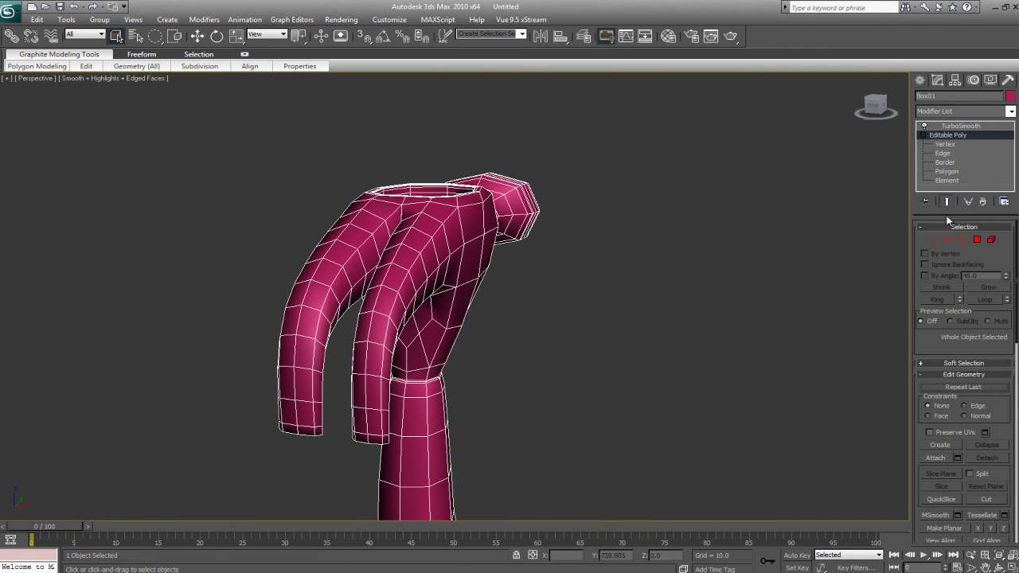
{"action": "left_click", "coordinate": [945, 201]}
{"action": "middle_click_drag", "start_coordinate": [628, 273], "coordinate": [594, 222], "text": "alt"}
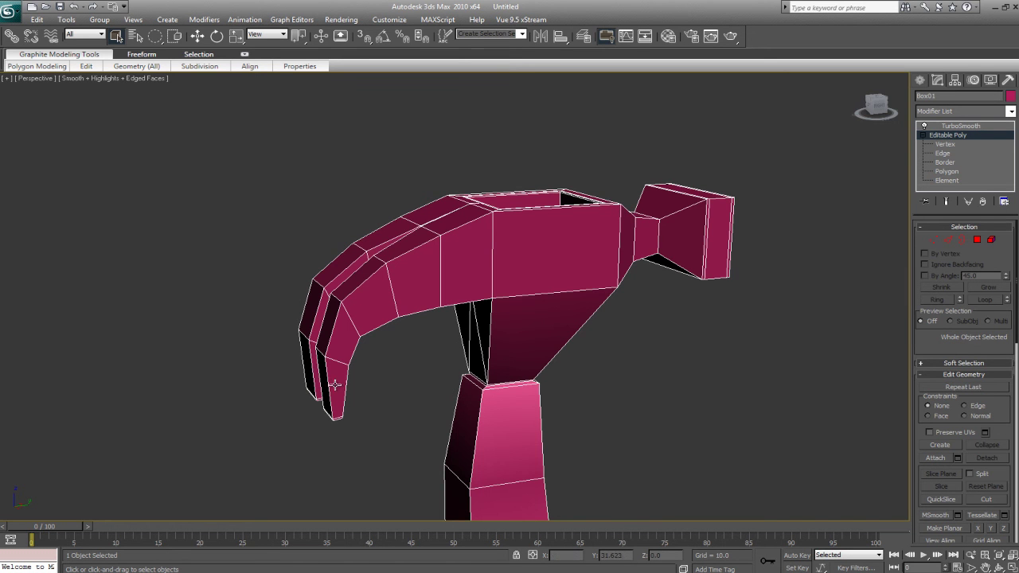
{"action": "middle_click_drag", "start_coordinate": [602, 287], "coordinate": [504, 247], "text": "alt"}
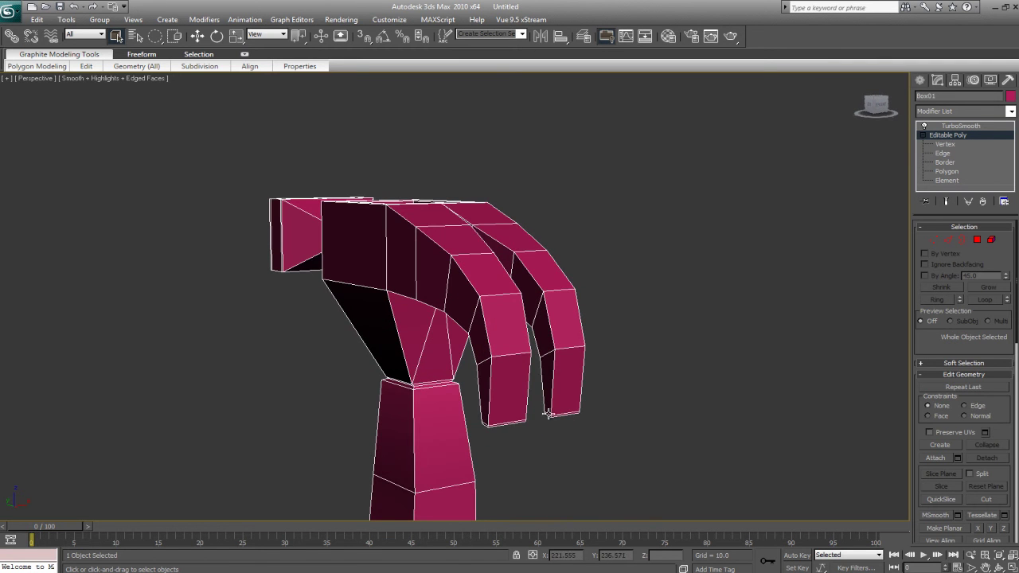
{"action": "middle_click_drag", "start_coordinate": [580, 422], "coordinate": [458, 320], "text": "alt"}
{"action": "middle_click_drag", "start_coordinate": [486, 202], "coordinate": [341, 140], "text": "alt"}
{"action": "middle_click_drag", "start_coordinate": [752, 223], "coordinate": [687, 223], "text": "alt"}
{"action": "middle_click_drag", "start_coordinate": [487, 422], "coordinate": [491, 255]}
Step: Set TurboSmooth to 2 iterations on the displayed smooth result and hide the edged faces
{"action": "scroll", "coordinate": [503, 247], "scroll_direction": "down", "scroll_amount": 5}
{"action": "scroll", "coordinate": [491, 255], "scroll_direction": "up", "scroll_amount": 3}
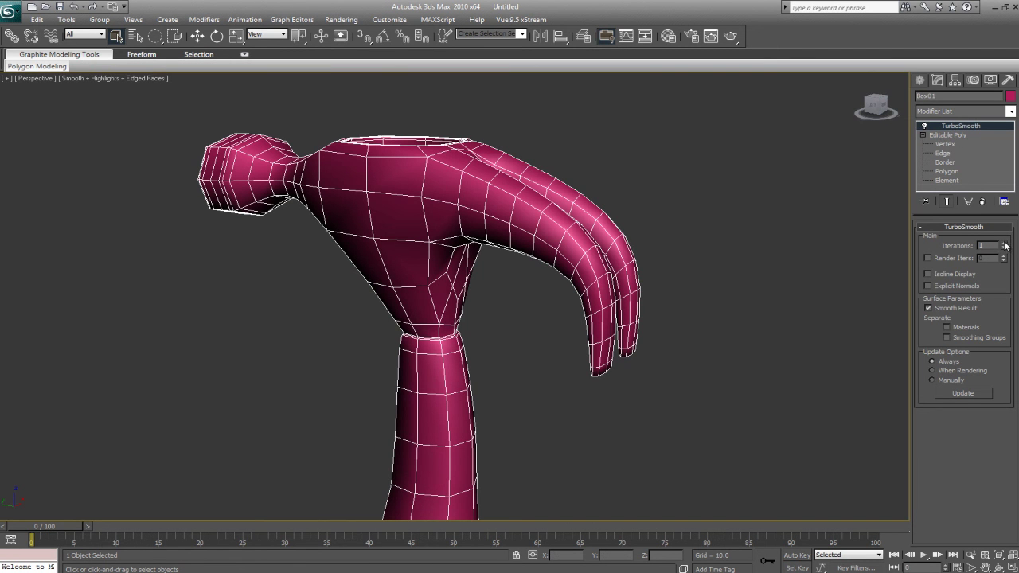
{"action": "left_click", "coordinate": [1004, 245]}
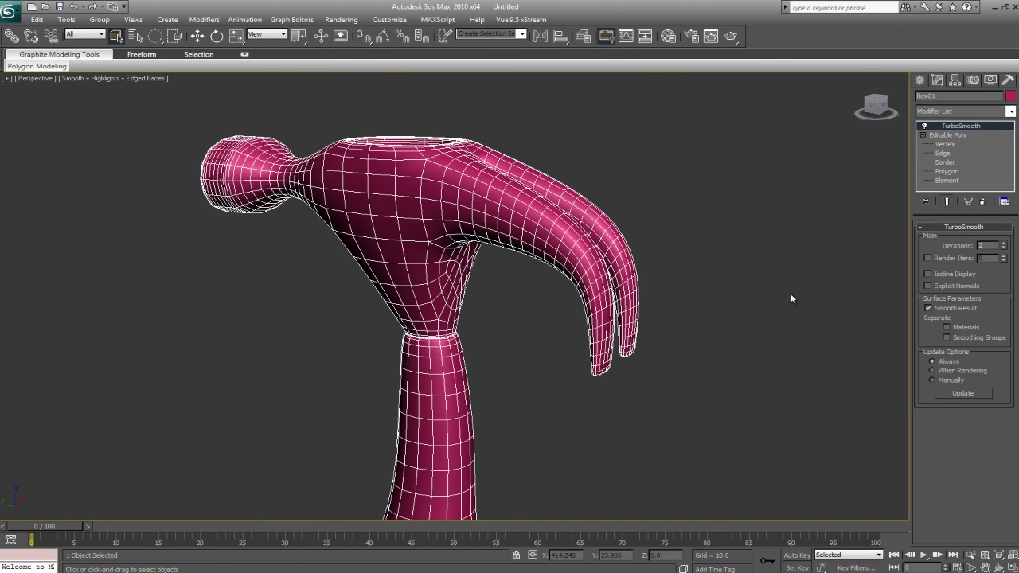
{"action": "left_click", "coordinate": [751, 314]}
{"action": "key", "text": "F4"}
{"action": "scroll", "coordinate": [602, 348], "scroll_direction": "down", "scroll_amount": 4}
{"action": "middle_click_drag", "start_coordinate": [603, 348], "coordinate": [480, 344]}
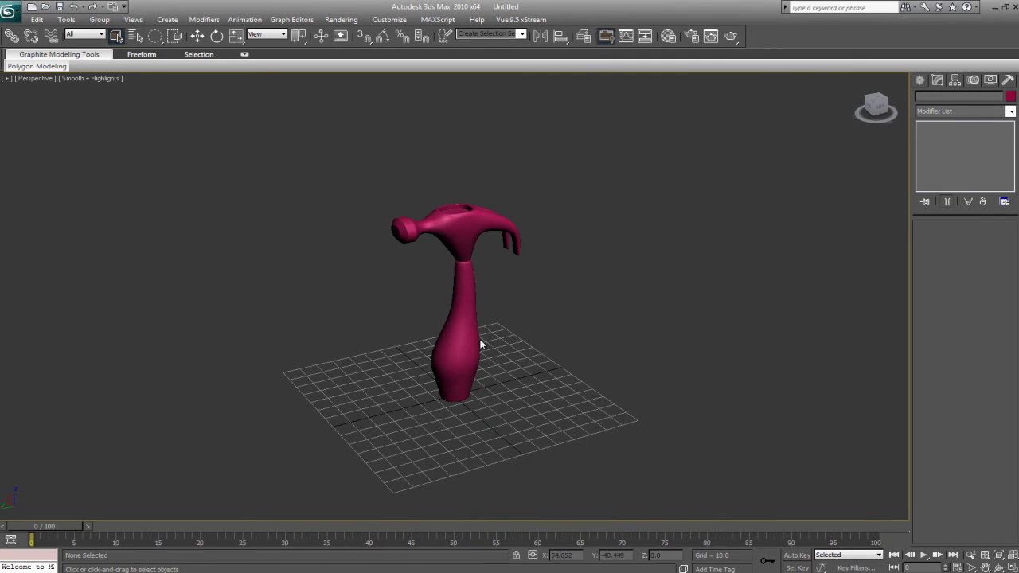
{"action": "left_click", "coordinate": [481, 344]}
Step: Create two spheres on the grid beside the base of the hammer's handle
{"action": "left_click", "coordinate": [920, 80]}
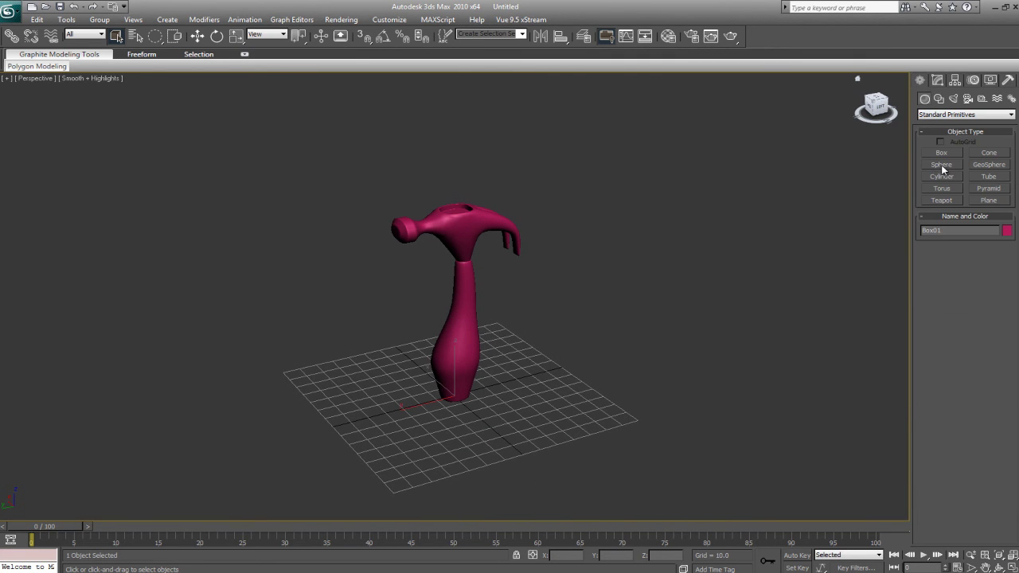
{"action": "left_click", "coordinate": [942, 165]}
{"action": "left_click_drag", "start_coordinate": [497, 419], "coordinate": [507, 406]}
{"action": "left_click_drag", "start_coordinate": [434, 422], "coordinate": [449, 425]}
{"action": "key", "text": "ctrl+z"}
{"action": "right_click", "coordinate": [495, 422]}
Step: Move the larger purple sphere up to the height of the hammer head, using the four-viewport layout
{"action": "key", "text": "w"}
{"action": "key", "text": "alt+w"}
{"action": "key", "text": "z"}
{"action": "scroll", "coordinate": [278, 392], "scroll_direction": "down", "scroll_amount": 8}
{"action": "scroll", "coordinate": [276, 389], "scroll_direction": "down", "scroll_amount": 4}
{"action": "middle_click_drag", "start_coordinate": [276, 389], "coordinate": [273, 407]}
{"action": "scroll", "coordinate": [271, 410], "scroll_direction": "up", "scroll_amount": 4}
{"action": "key", "text": "x"}
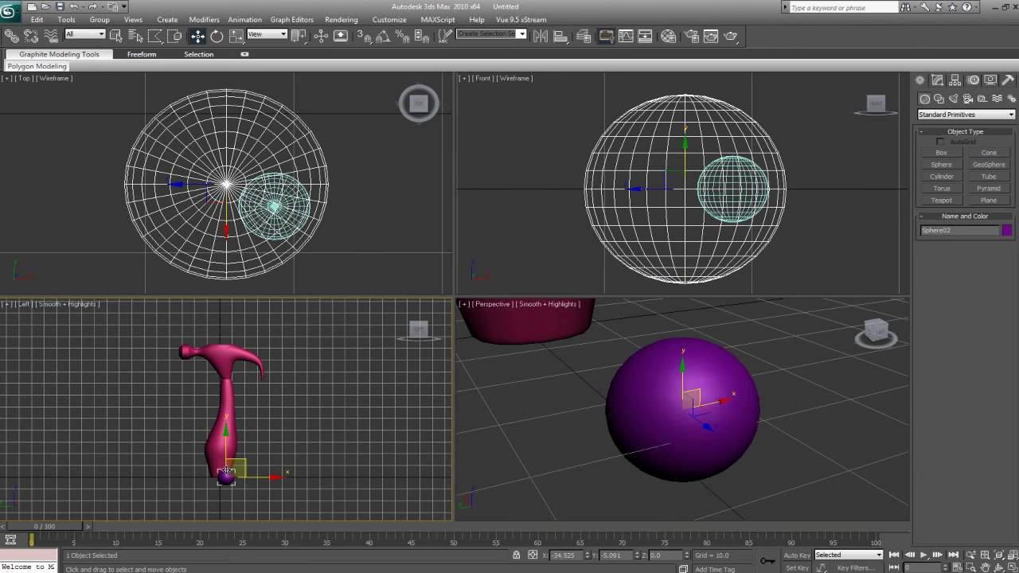
{"action": "left_click_drag", "start_coordinate": [236, 469], "coordinate": [211, 326]}
{"action": "scroll", "coordinate": [264, 183], "scroll_direction": "down", "scroll_amount": 8}
Step: Position the purple sphere beside the head as an eye and clone it to the head's opposite side
{"action": "middle_click_drag", "start_coordinate": [261, 174], "coordinate": [231, 210]}
{"action": "left_click_drag", "start_coordinate": [245, 189], "coordinate": [326, 191]}
{"action": "left_click", "coordinate": [501, 339]}
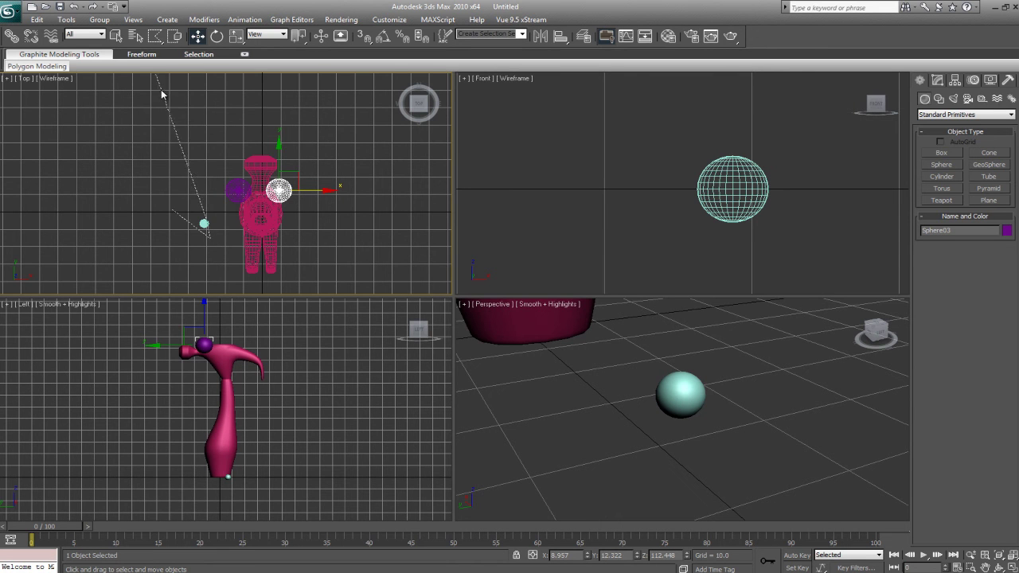
Step: Delete the stray small teal sphere near the handle's base and maximize the perspective view
{"action": "left_click_drag", "start_coordinate": [155, 36], "coordinate": [157, 59]}
{"action": "left_click_drag", "start_coordinate": [188, 217], "coordinate": [206, 240]}
{"action": "key", "text": "Delete"}
{"action": "scroll", "coordinate": [619, 361], "scroll_direction": "down", "scroll_amount": 8}
{"action": "scroll", "coordinate": [621, 364], "scroll_direction": "down", "scroll_amount": 2}
{"action": "key", "text": "alt+w"}
Step: Examine the finished smoothed hammer and its two sphere eyes from several angles
{"action": "middle_click_drag", "start_coordinate": [443, 232], "coordinate": [648, 348]}
{"action": "scroll", "coordinate": [557, 346], "scroll_direction": "up", "scroll_amount": 6}
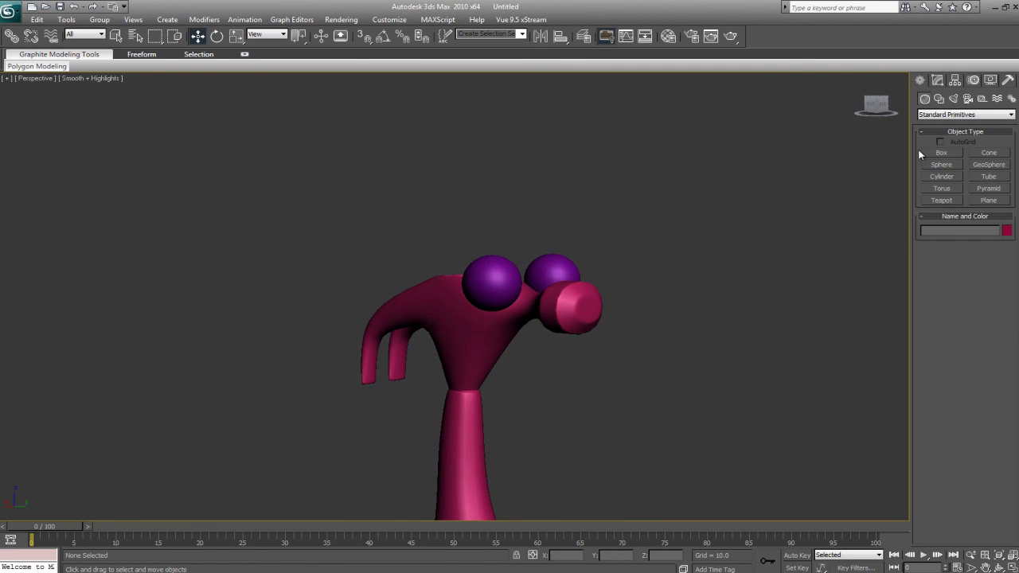
{"action": "middle_click_drag", "start_coordinate": [544, 423], "coordinate": [518, 340], "text": "alt"}
{"action": "left_click", "coordinate": [492, 359]}
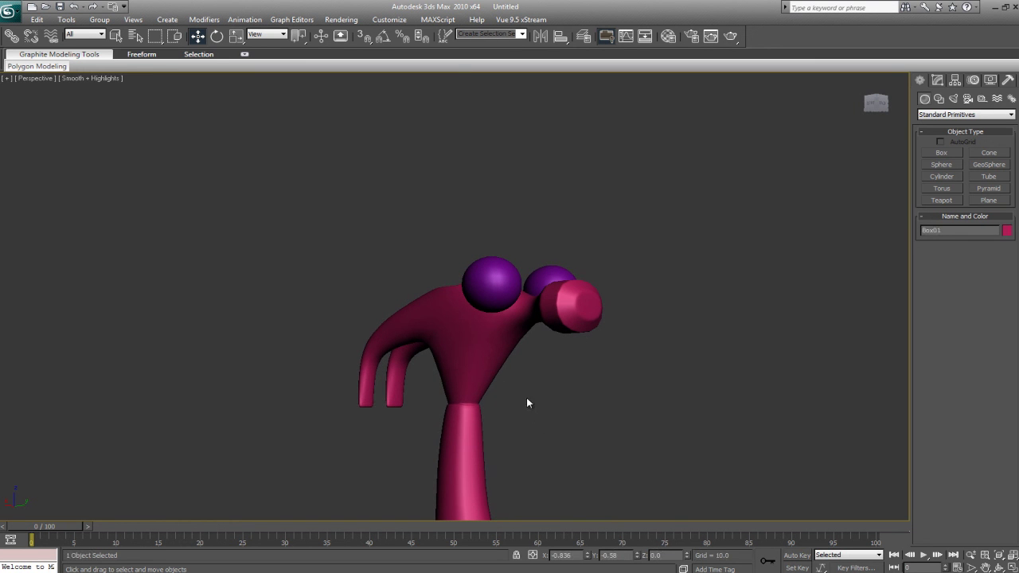
{"action": "scroll", "coordinate": [533, 366], "scroll_direction": "down", "scroll_amount": 6}
{"action": "middle_click_drag", "start_coordinate": [545, 363], "coordinate": [485, 381], "text": "alt"}
{"action": "left_click", "coordinate": [603, 384]}
{"action": "scroll", "coordinate": [595, 383], "scroll_direction": "up", "scroll_amount": 5}
{"action": "middle_click_drag", "start_coordinate": [438, 358], "coordinate": [518, 315], "text": "alt"}
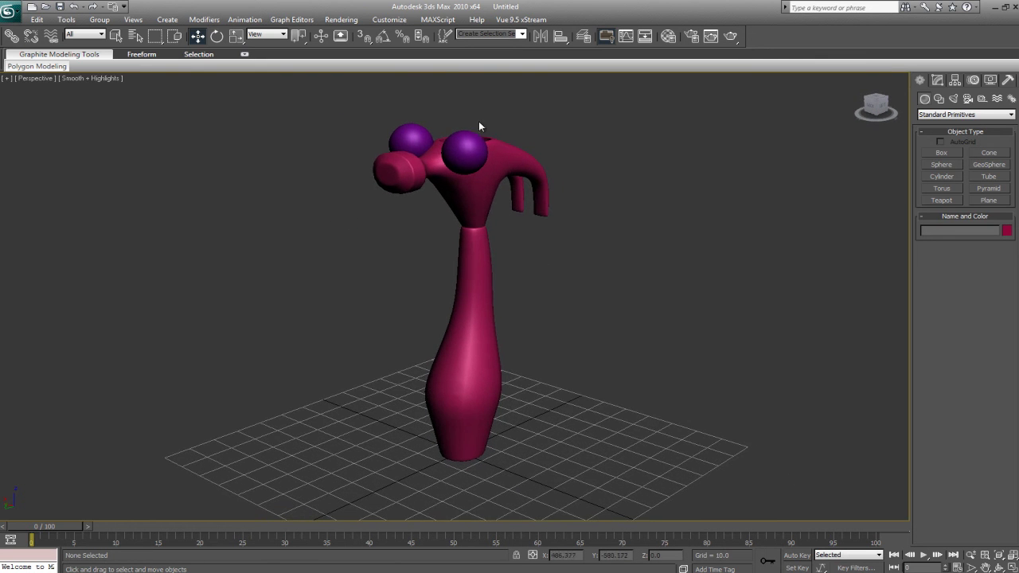
{"action": "middle_click_drag", "start_coordinate": [486, 264], "coordinate": [442, 264], "text": "alt"}
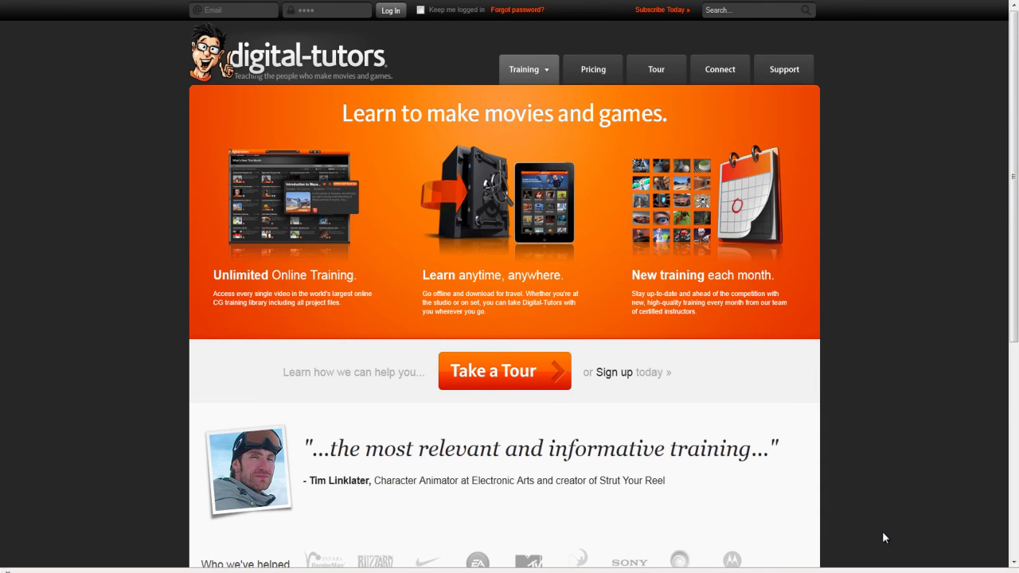
Step: Search the Digital-Tutors website for "hammer" and look through the listed lessons
{"action": "left_click", "coordinate": [756, 10]}
{"action": "key", "text": "Return"}
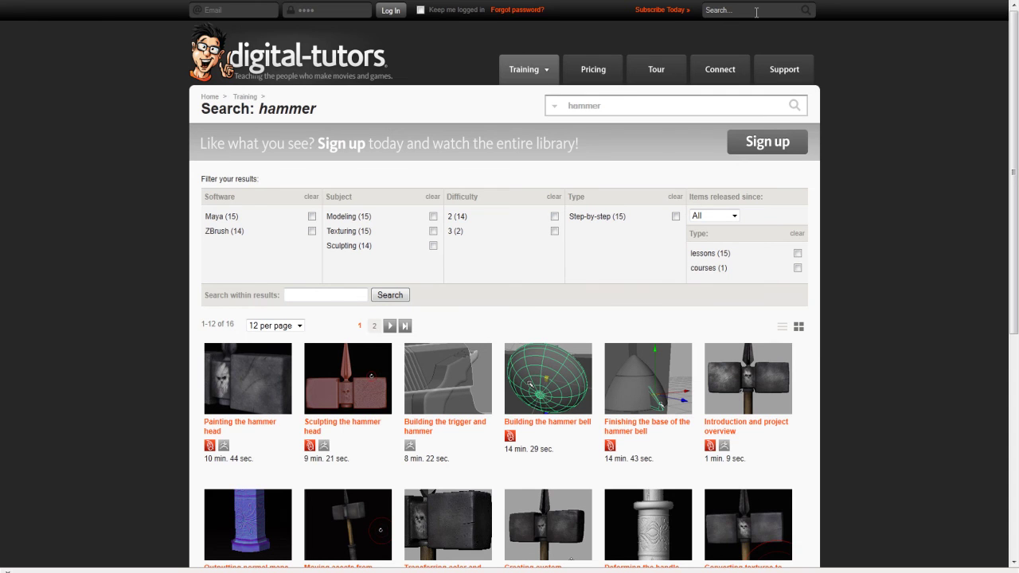
{"action": "scroll", "coordinate": [461, 342], "scroll_direction": "down", "scroll_amount": 3}
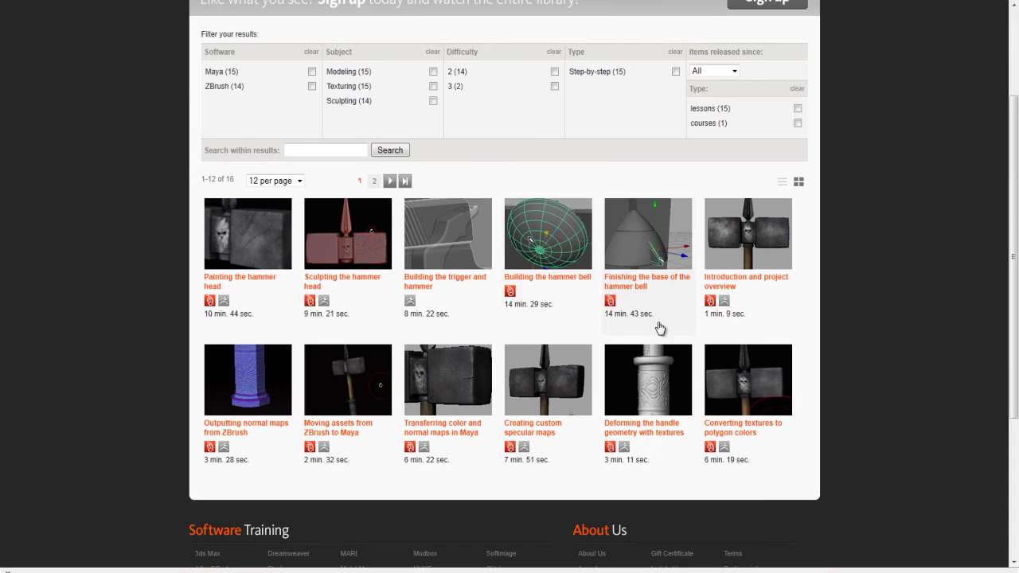
{"action": "mouse_move", "coordinate": [465, 389]}
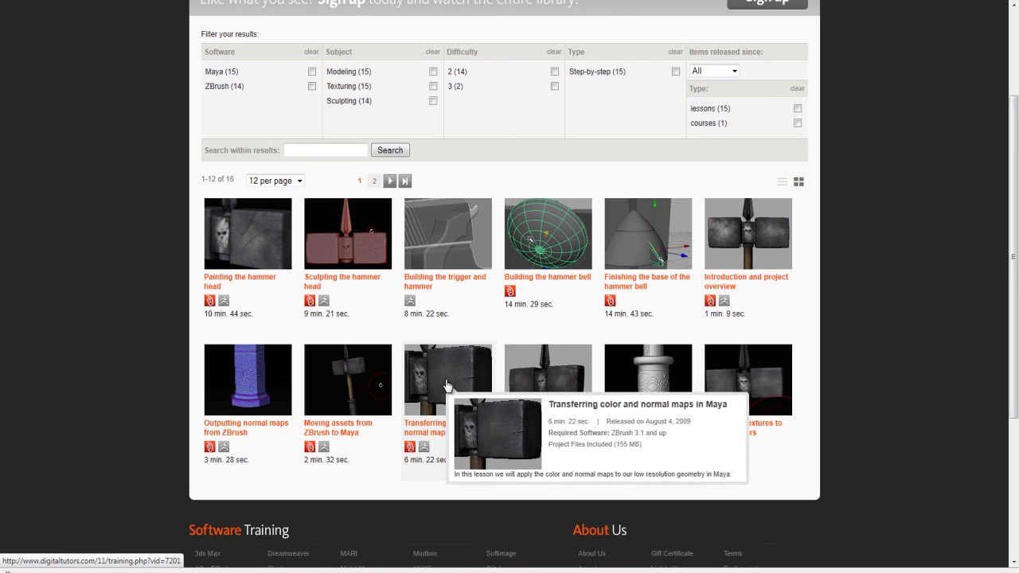
{"action": "scroll", "coordinate": [402, 140], "scroll_direction": "up", "scroll_amount": 3}
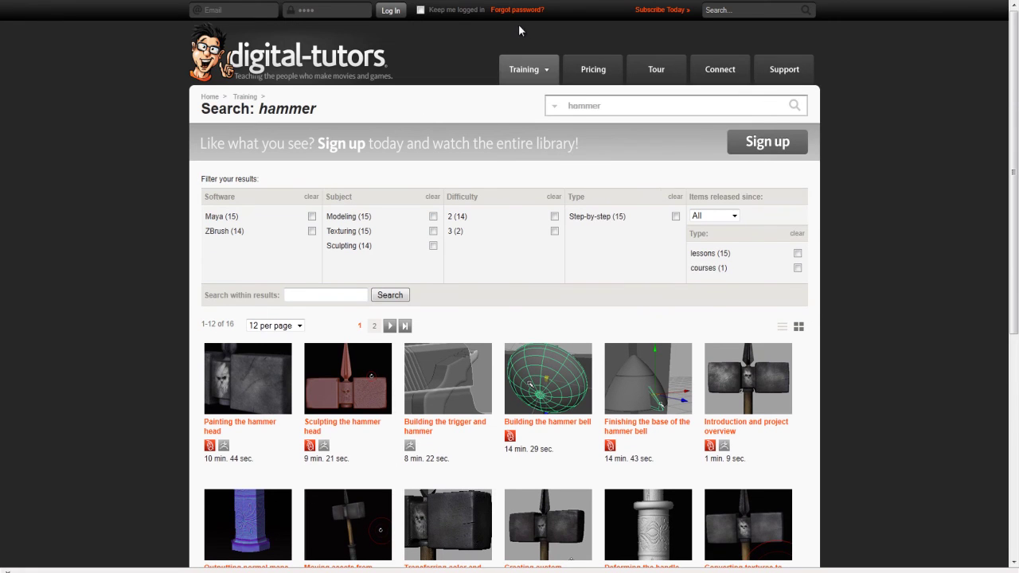
Step: Open the Digital-Tutors training overview and look through its software categories and free courses
{"action": "mouse_move", "coordinate": [527, 70]}
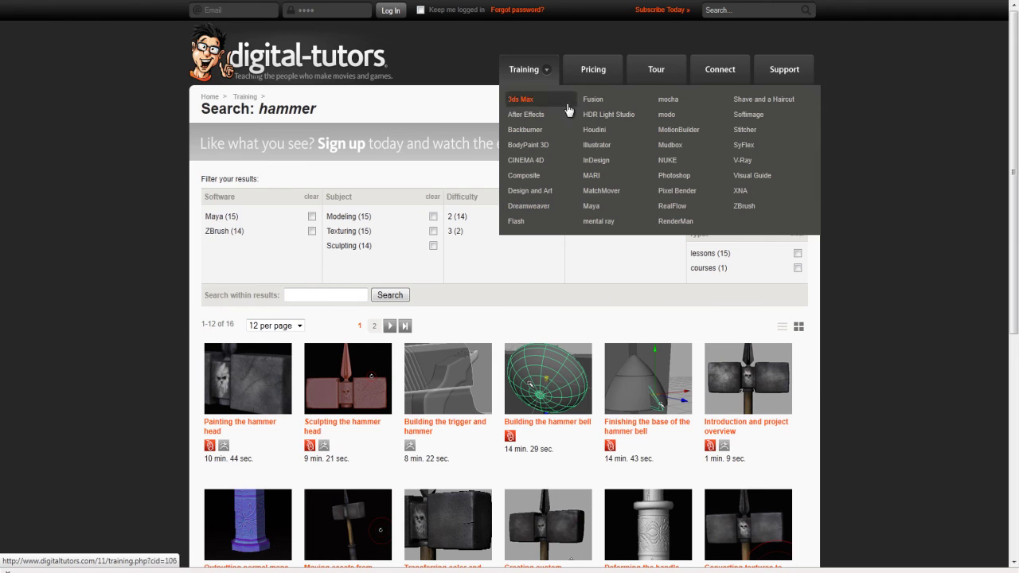
{"action": "left_click", "coordinate": [548, 74]}
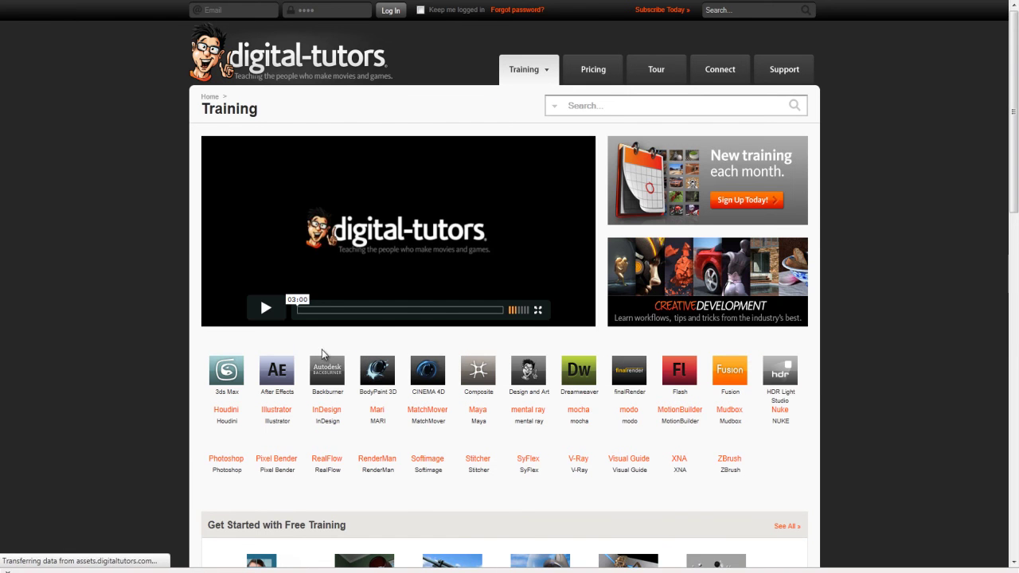
{"action": "scroll", "coordinate": [323, 365], "scroll_direction": "down", "scroll_amount": 1}
{"action": "scroll", "coordinate": [323, 366], "scroll_direction": "down", "scroll_amount": 1}
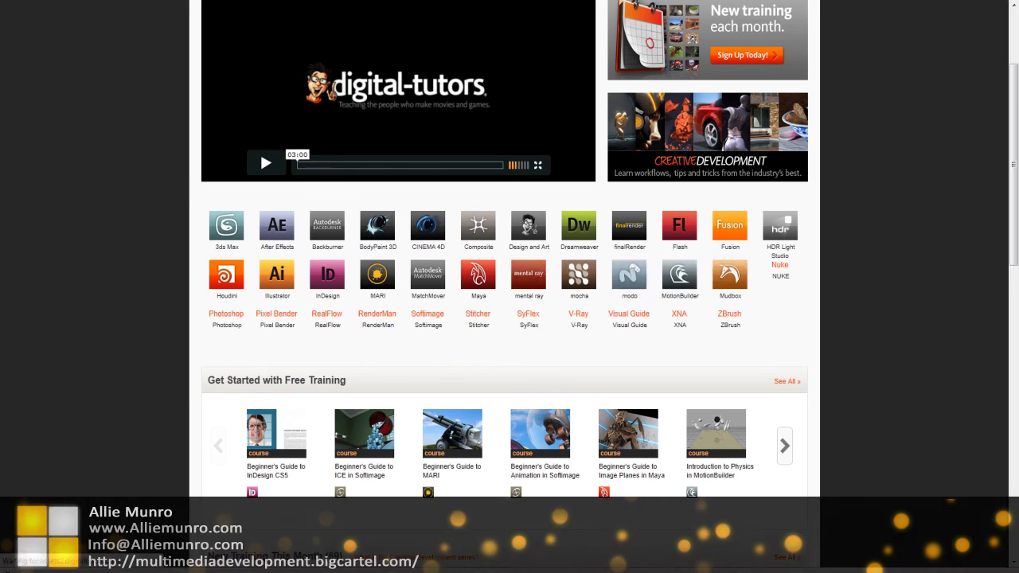